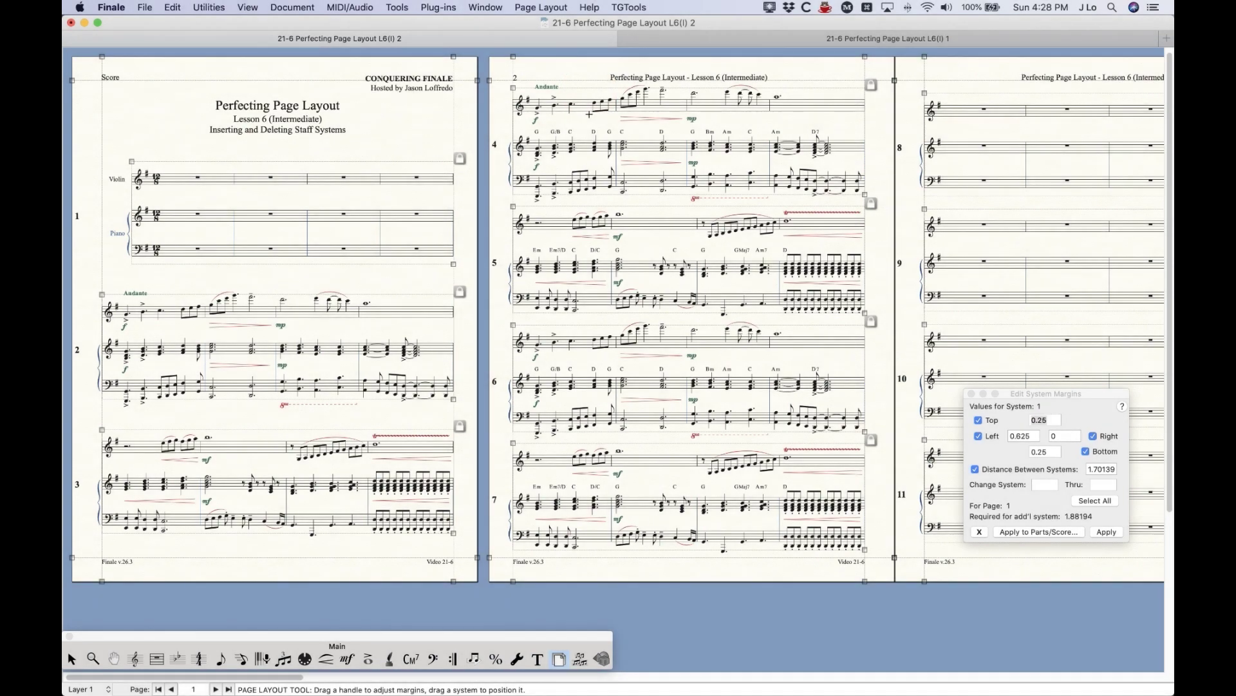
- Select system 4 on page 2 and open Insert Staff Systems: 1 system, 4 measures, before system 4
left_click(589, 115)
left_click(559, 8)
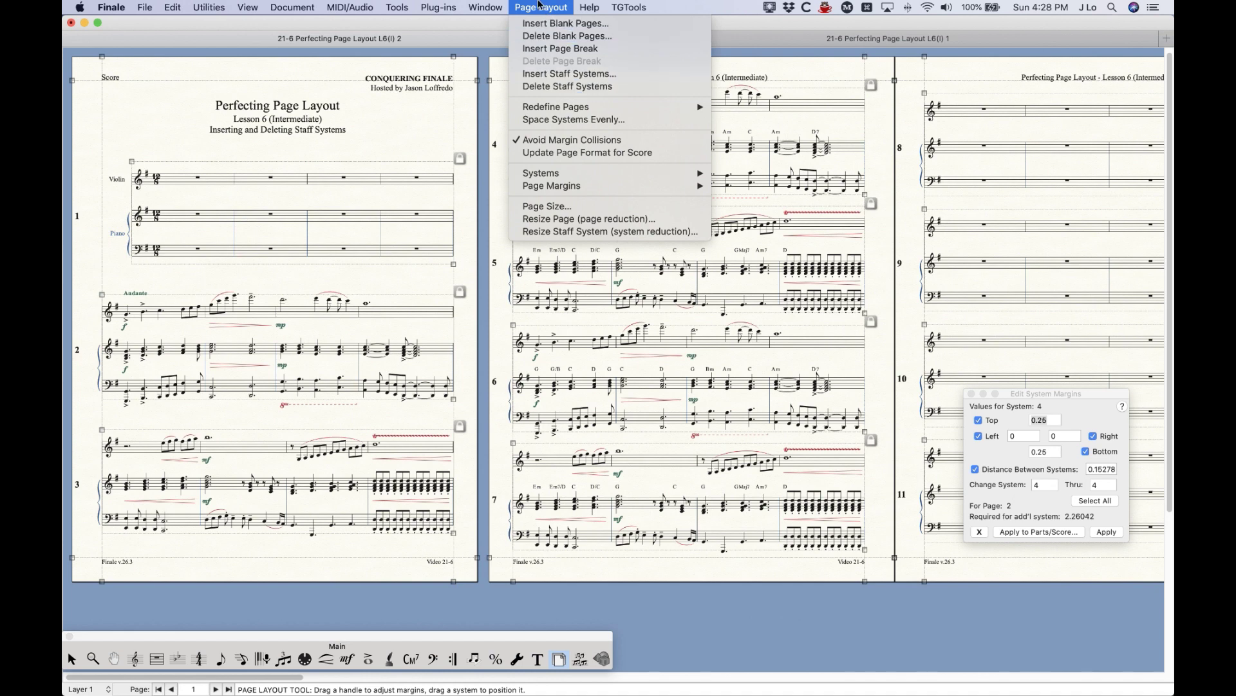
left_click(550, 74)
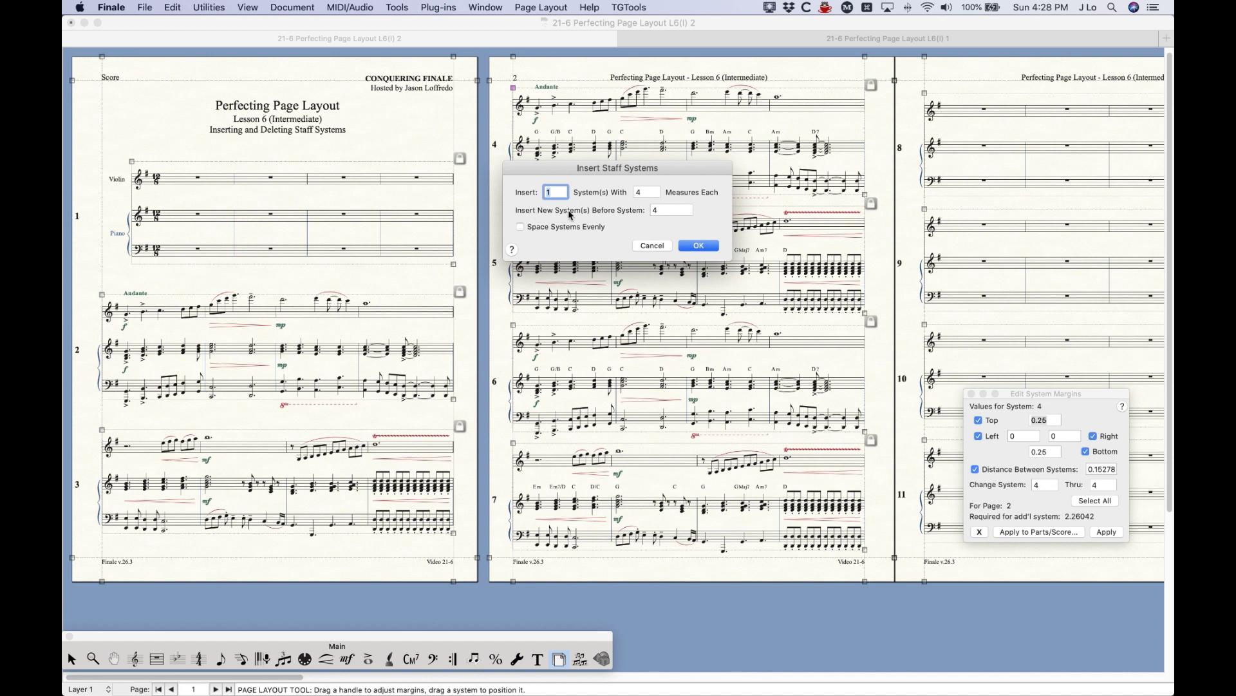
- Confirm inserting 1 empty staff system of 4 measures before system 4 on page 2
double_click(657, 211)
type("5")
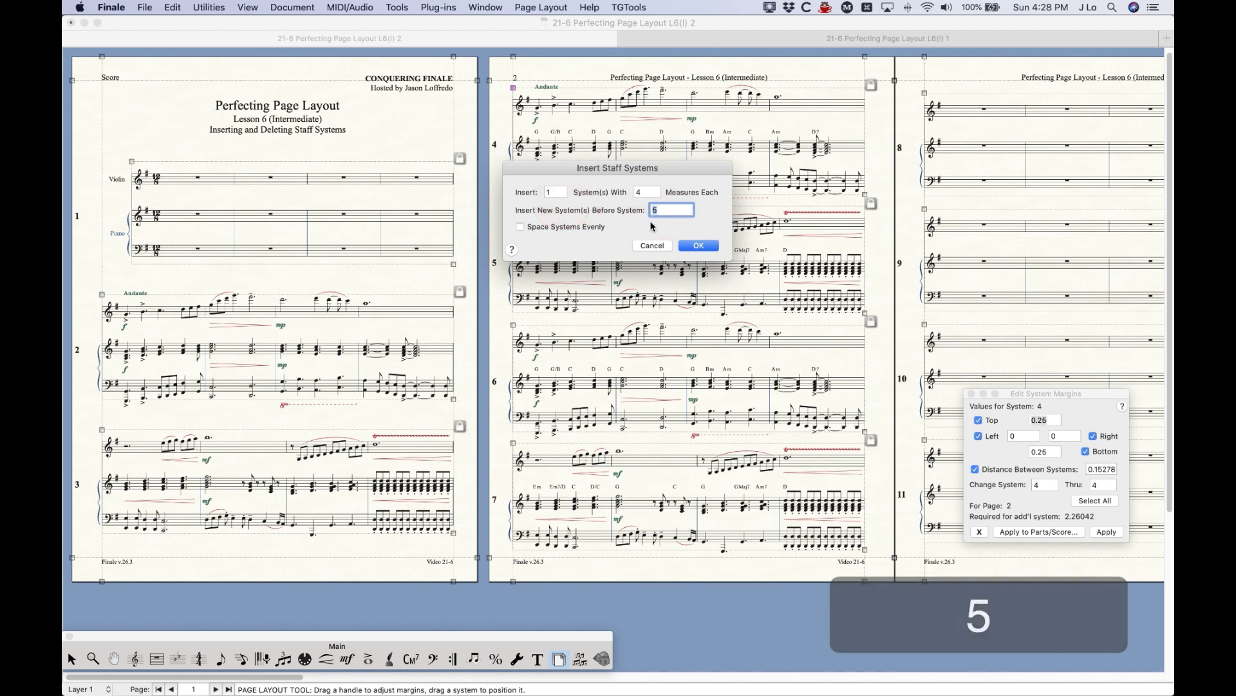
type("4")
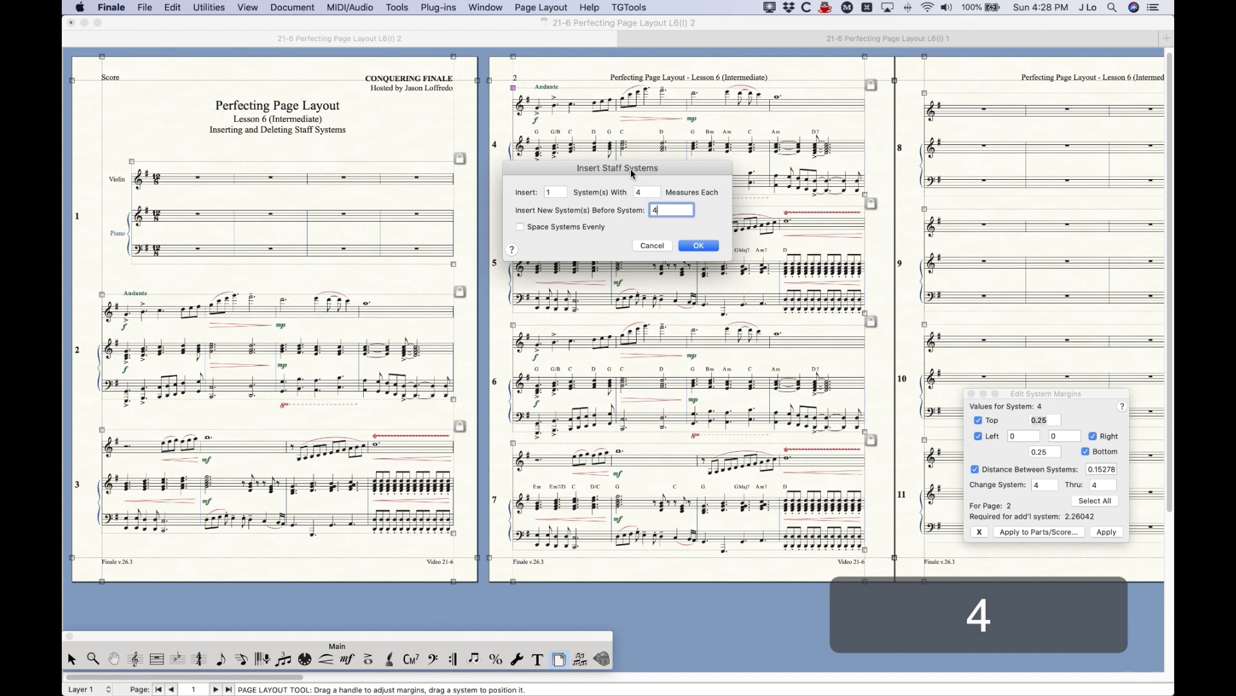
left_click_drag(631, 169, 568, 205)
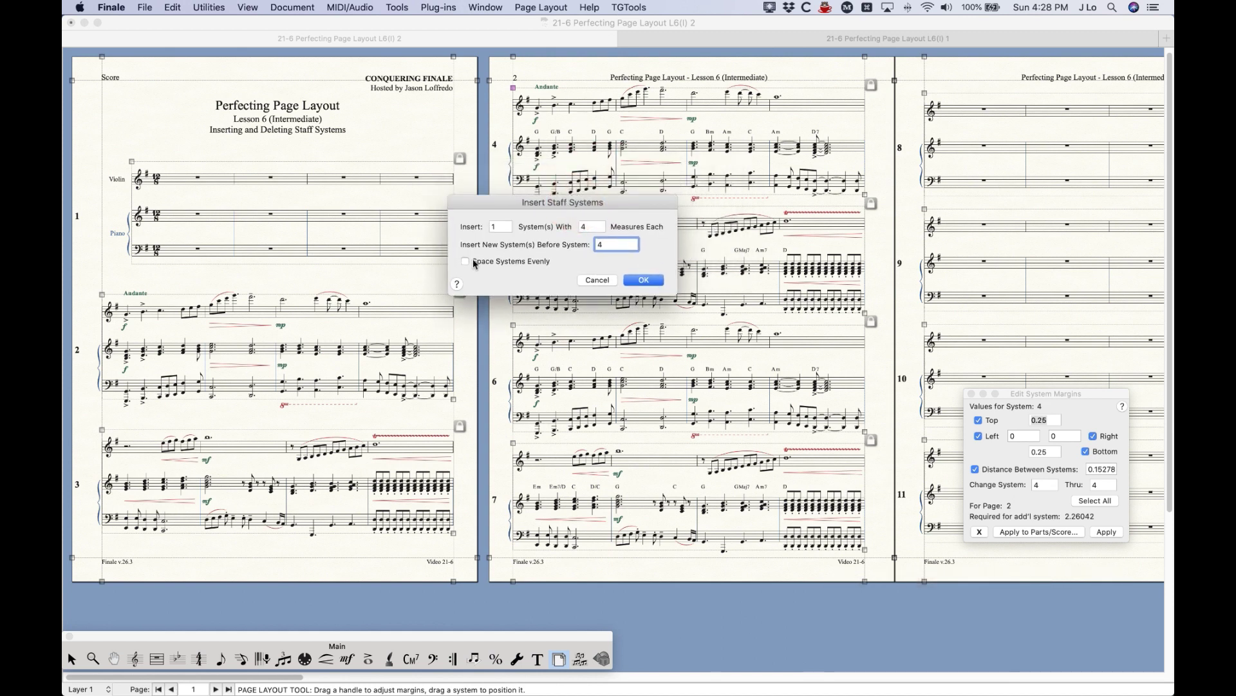
left_click(552, 6)
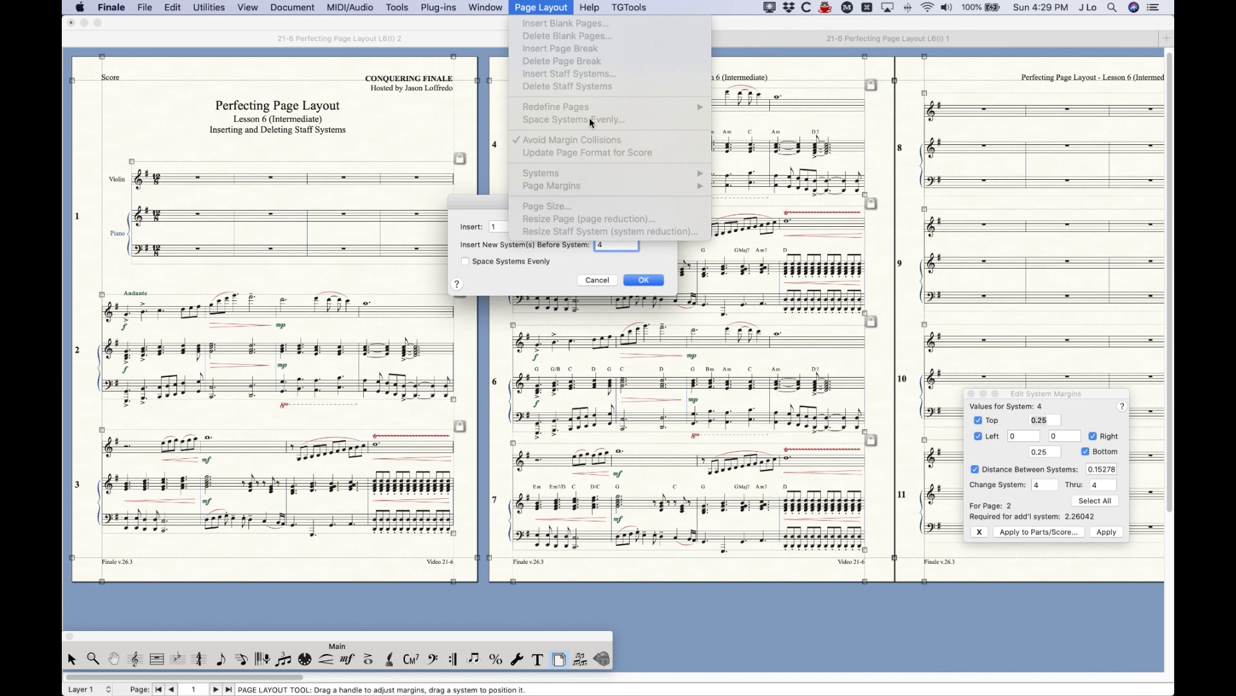
left_click(536, 5)
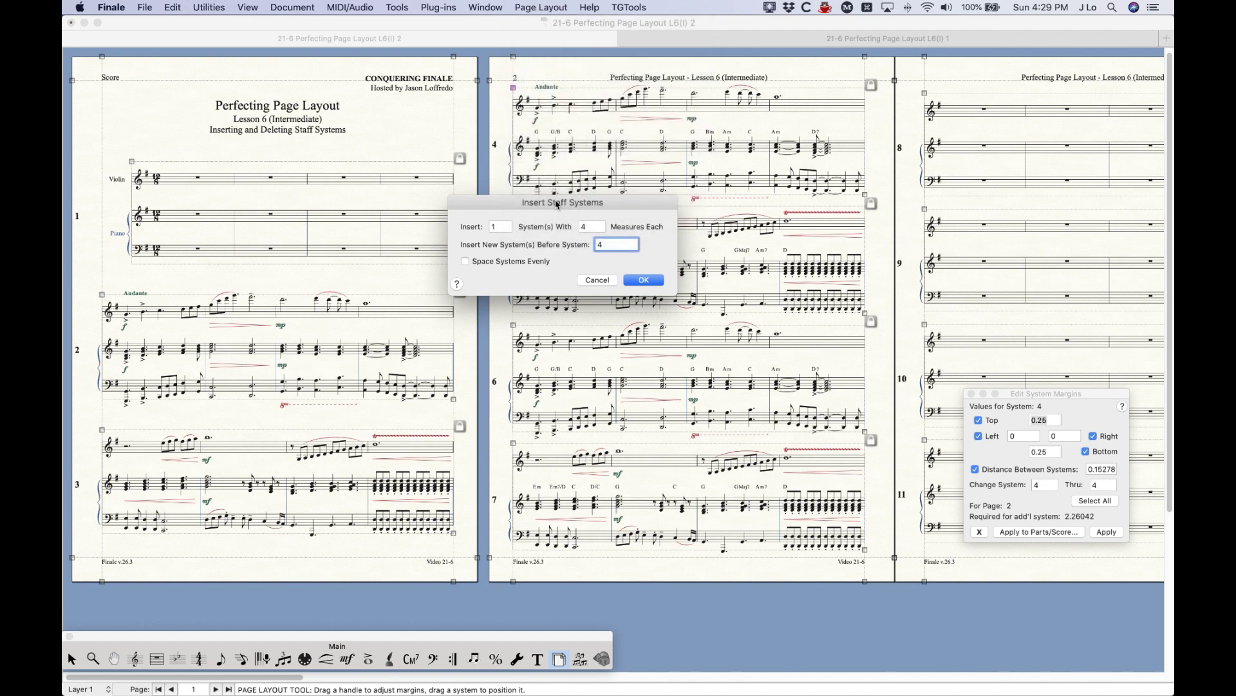
left_click_drag(555, 202, 581, 184)
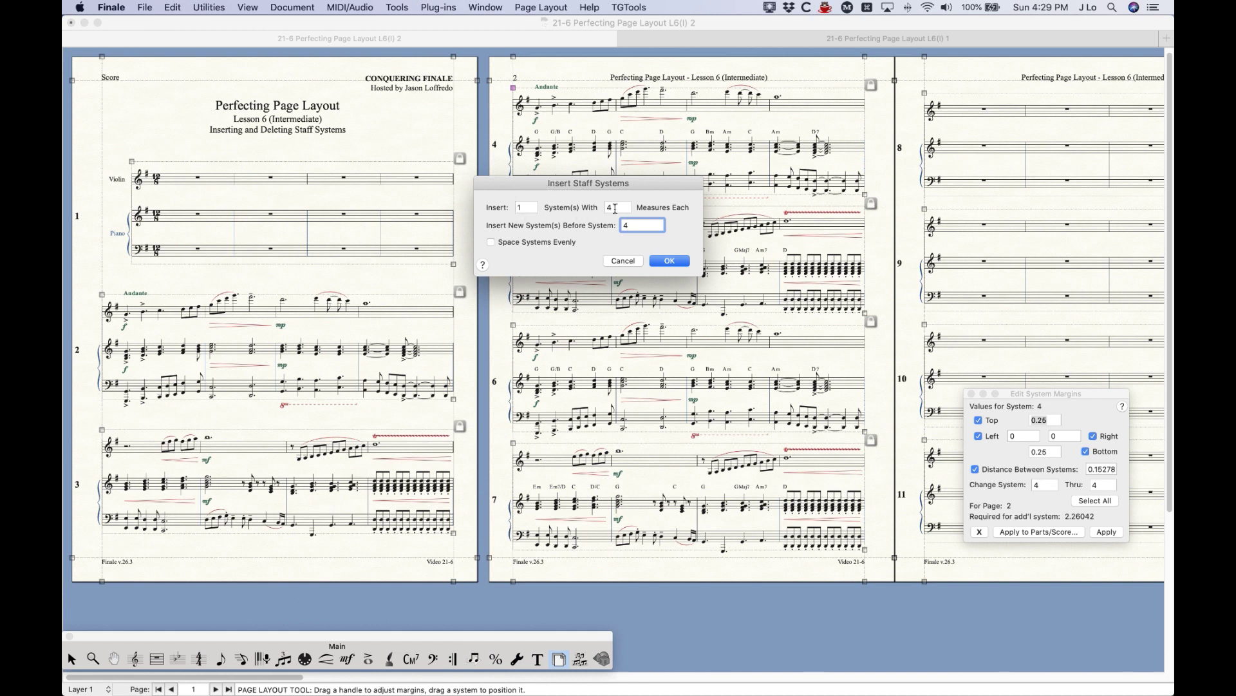
left_click(669, 261)
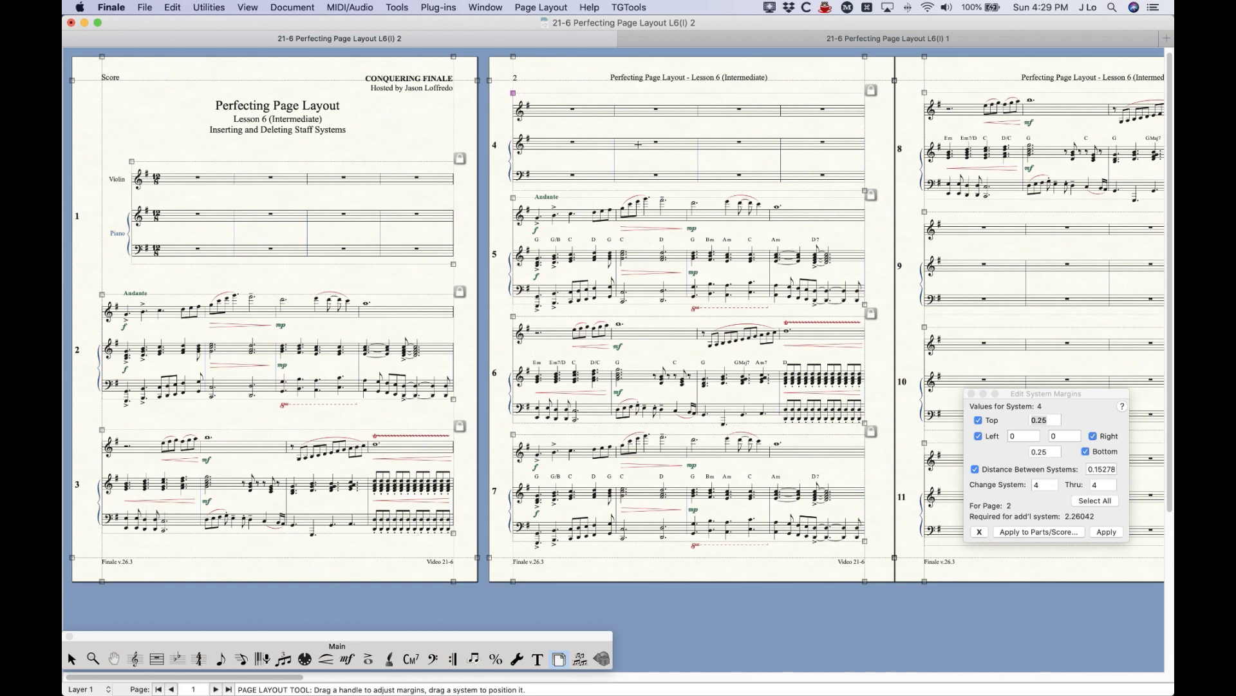
- Undo the empty system and insert a stack of 4 measures at page 2's first measure
key("super+z")
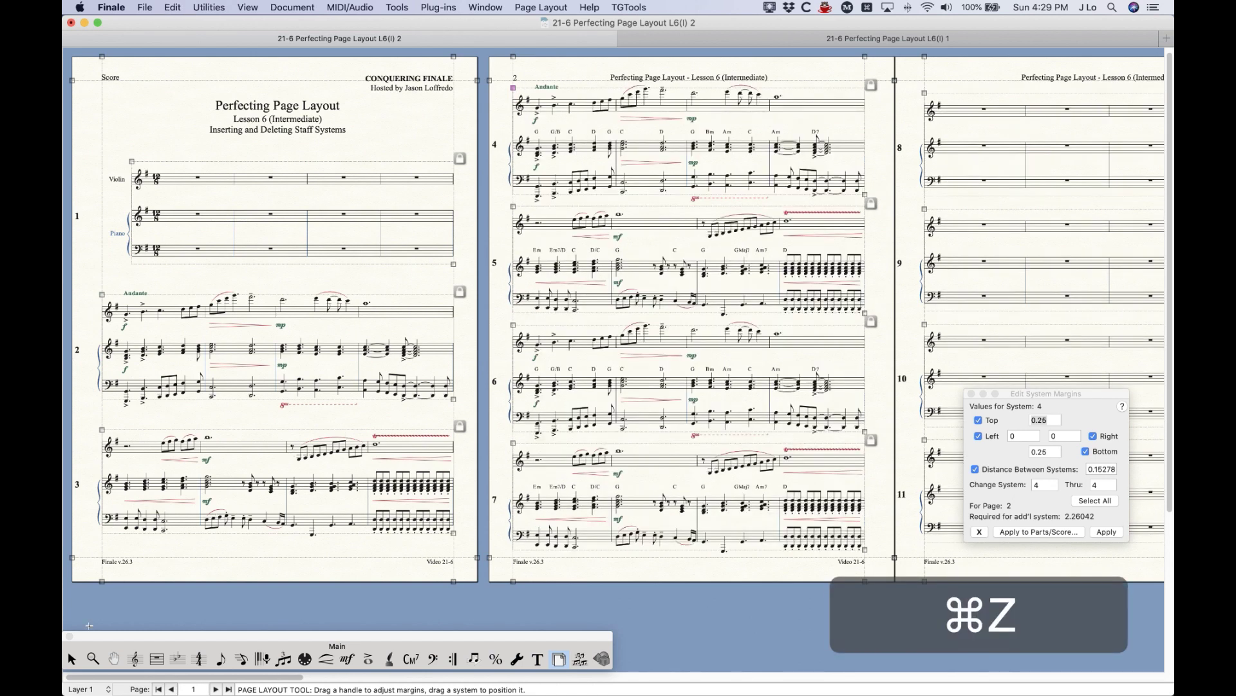
left_click(72, 658)
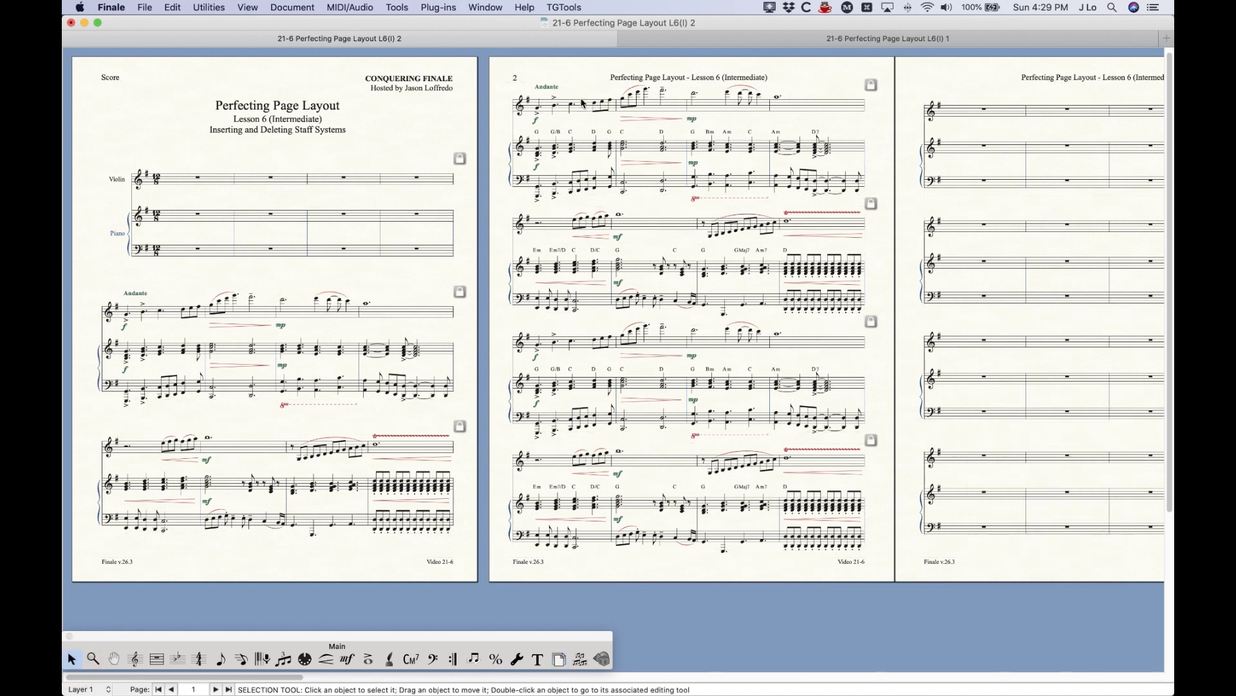
left_click(579, 108)
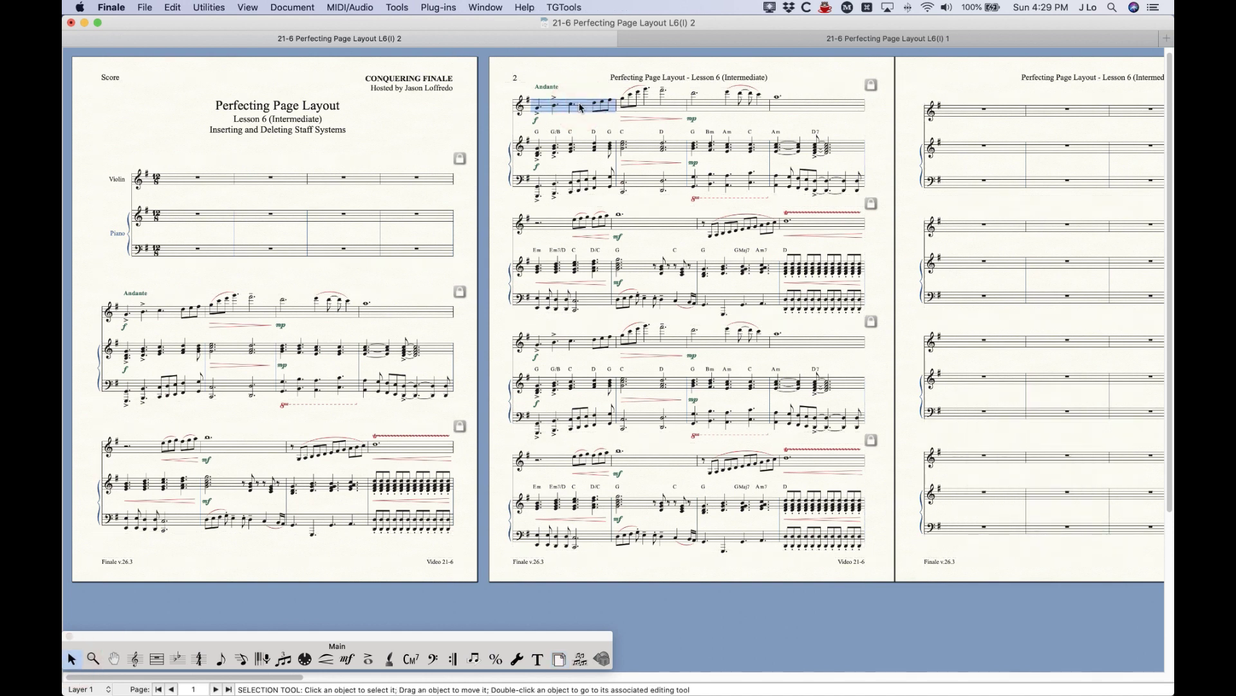
right_click(580, 107)
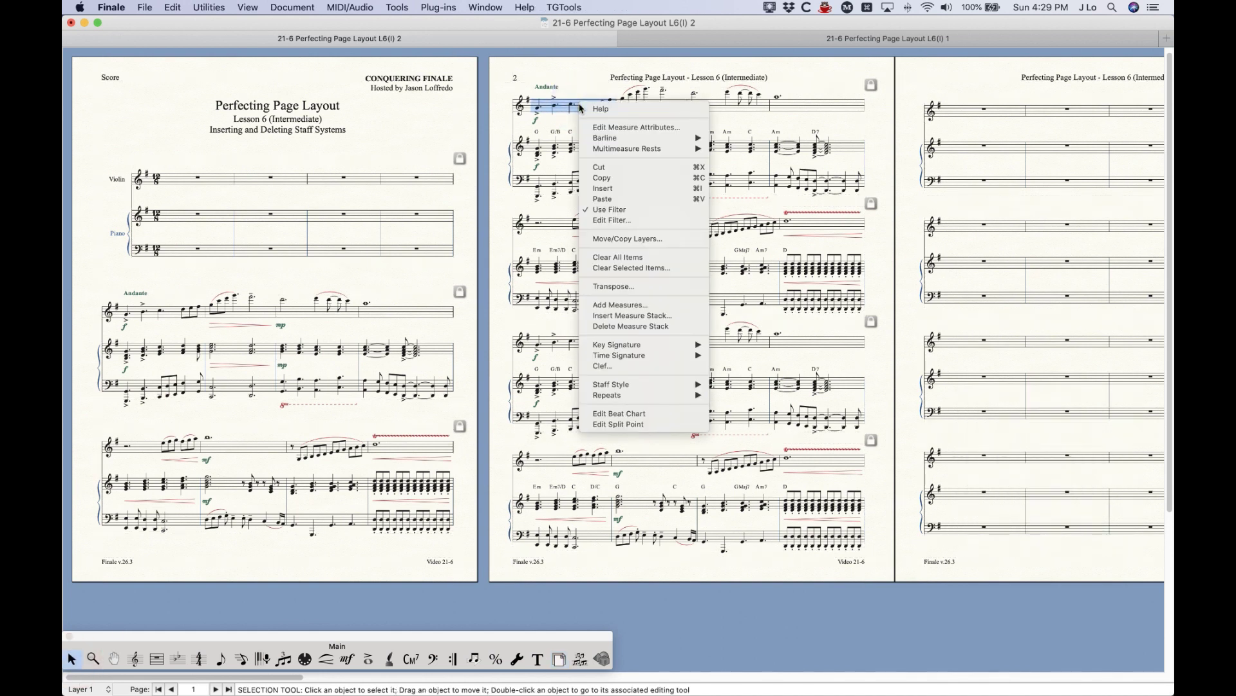
left_click(627, 315)
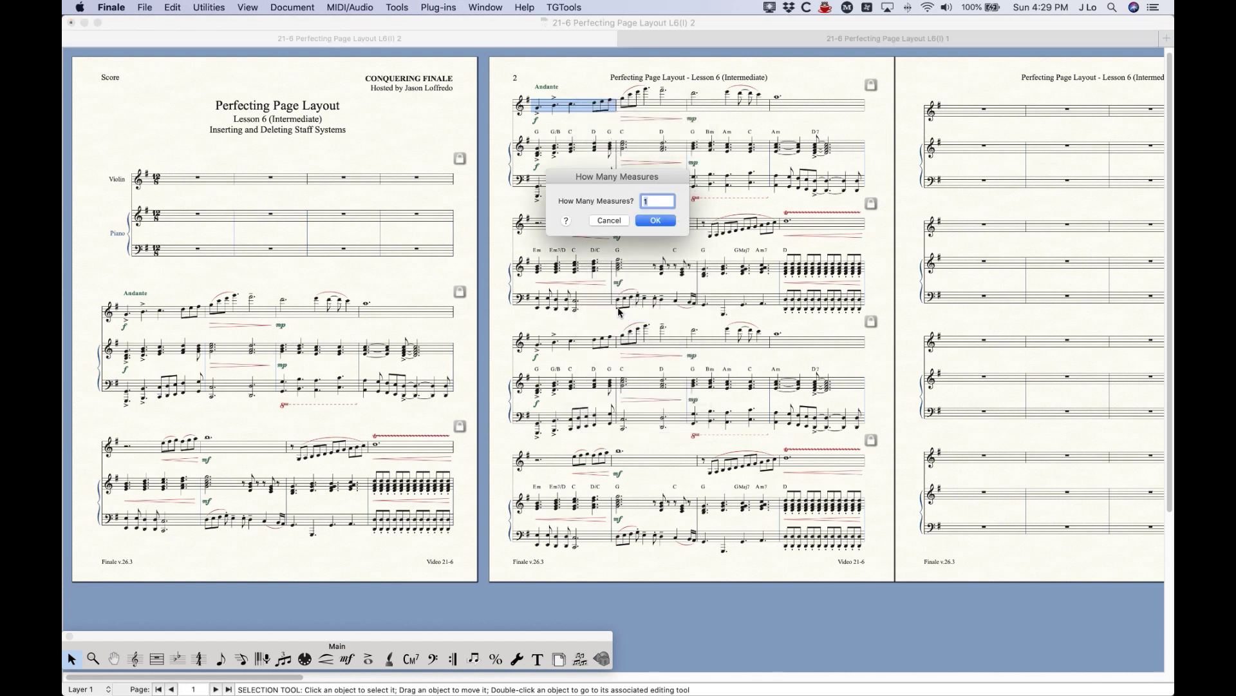
type("4")
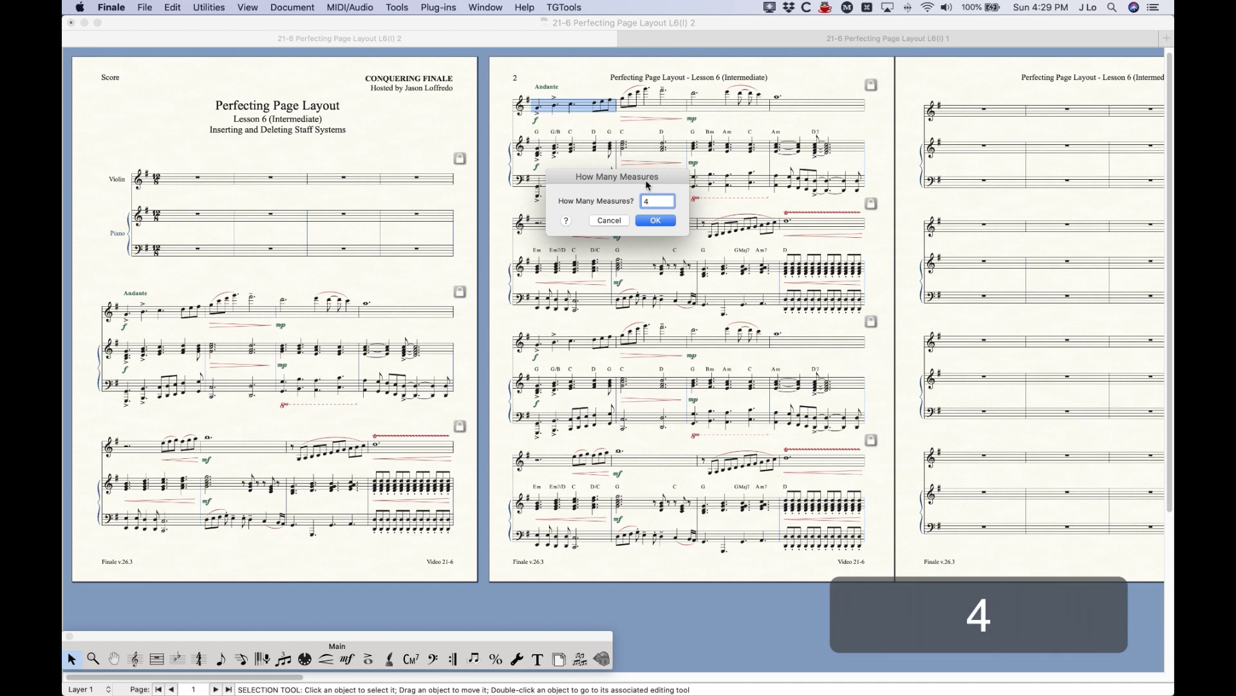
left_click(655, 220)
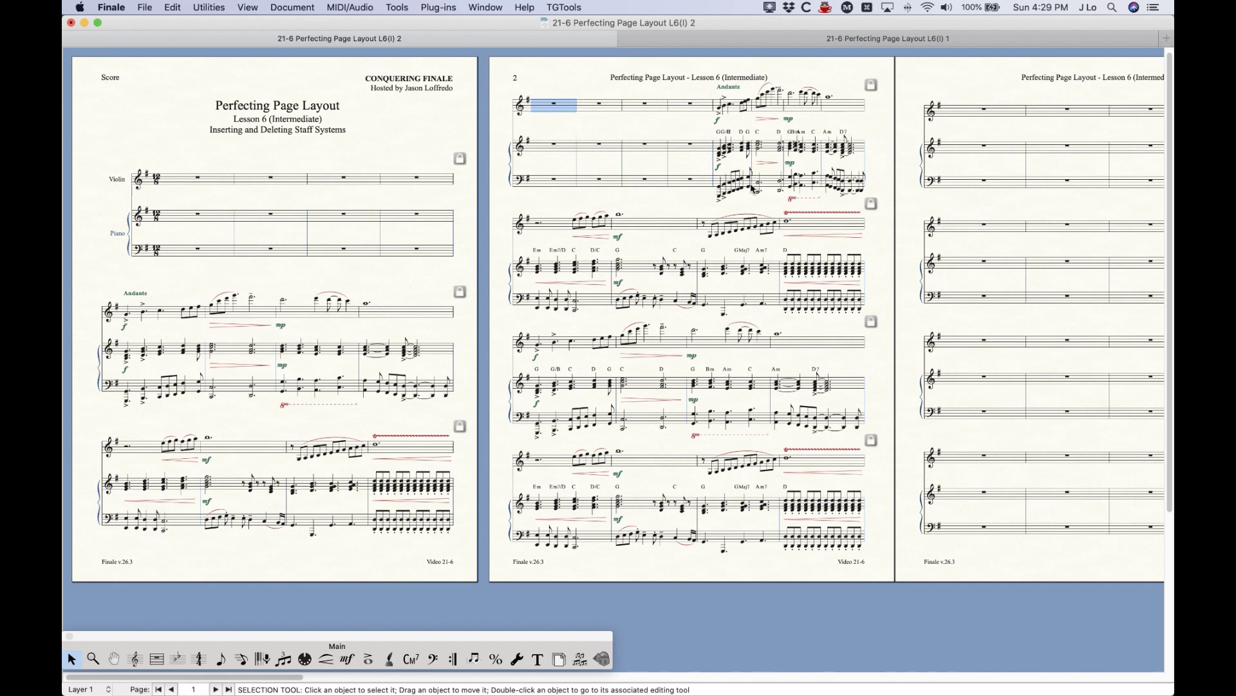
- Undo the four inserted measures so page 2 reopens with the Andante music
left_click(689, 185, "shift")
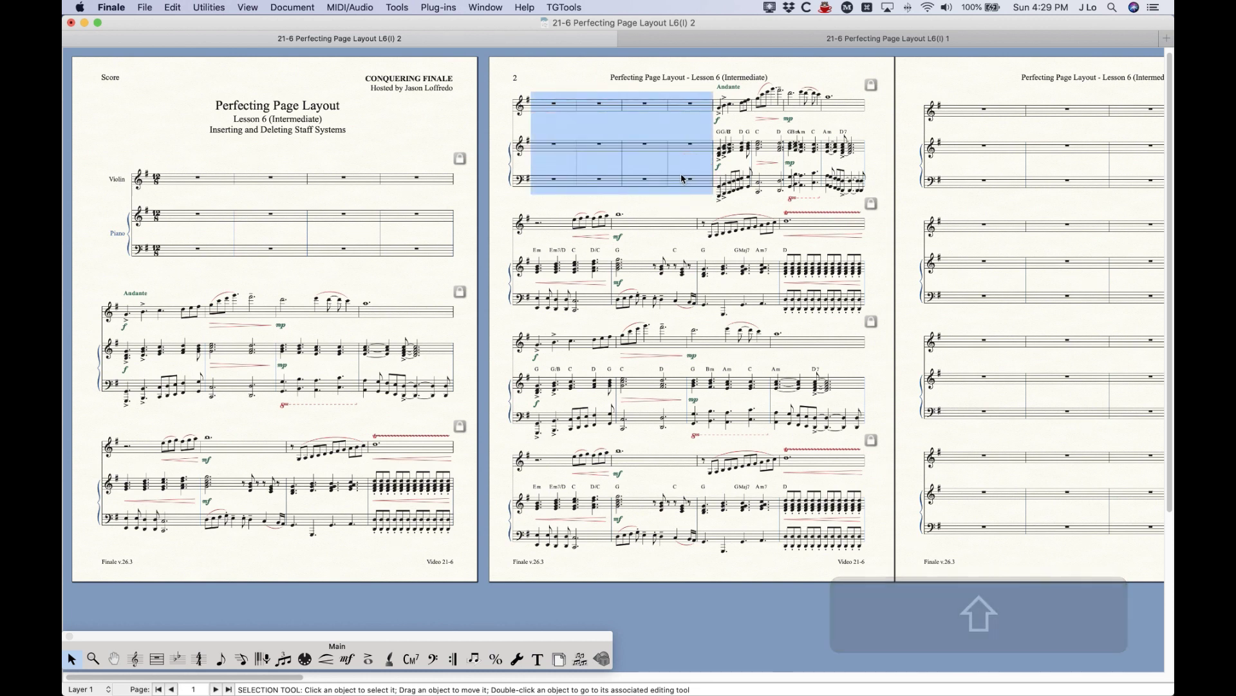
key("super+z")
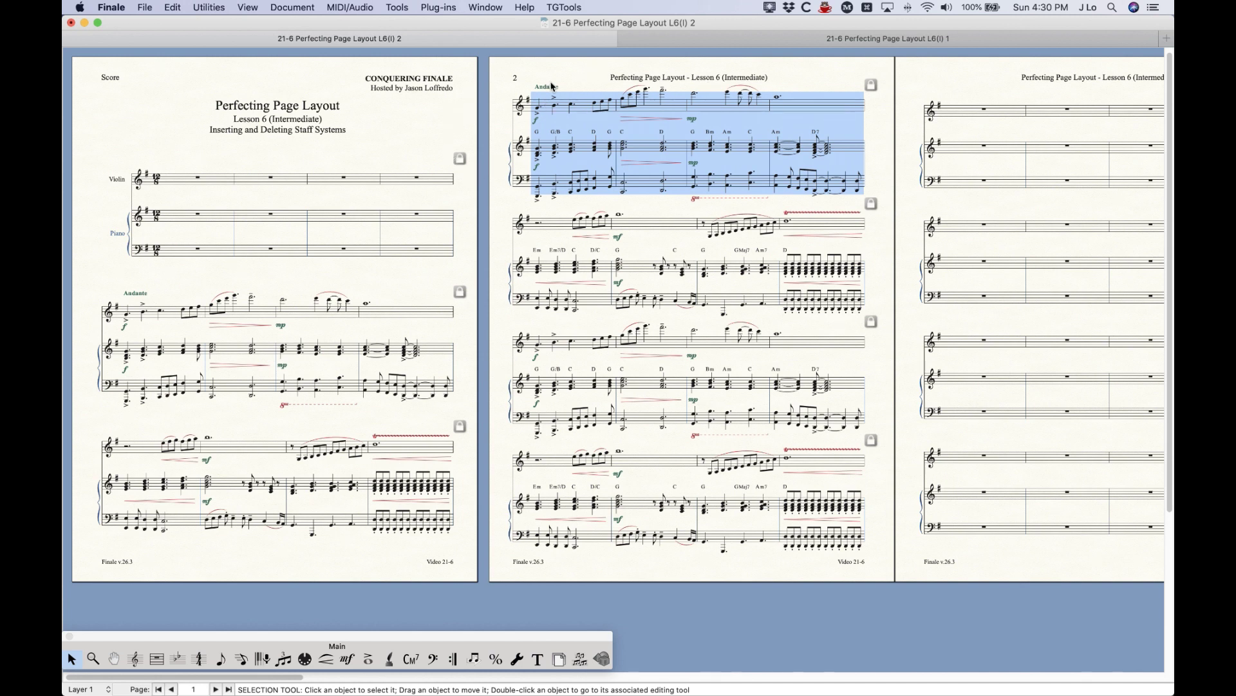
right_click(571, 107)
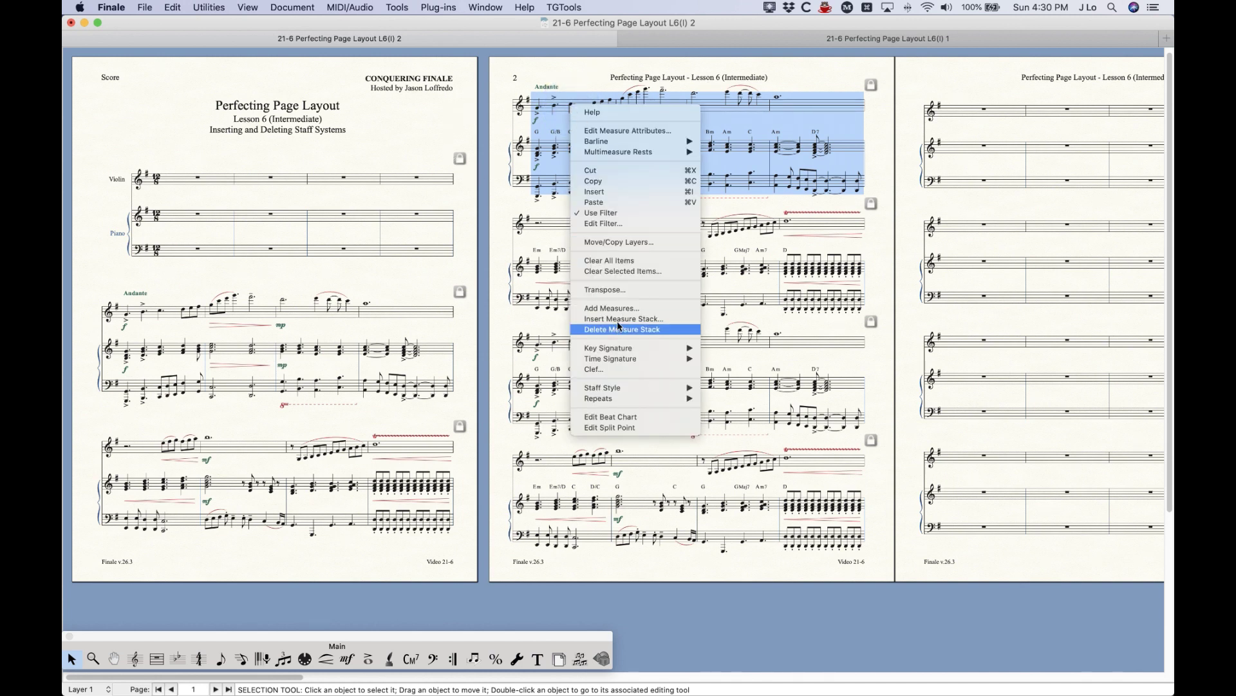
left_click(557, 77)
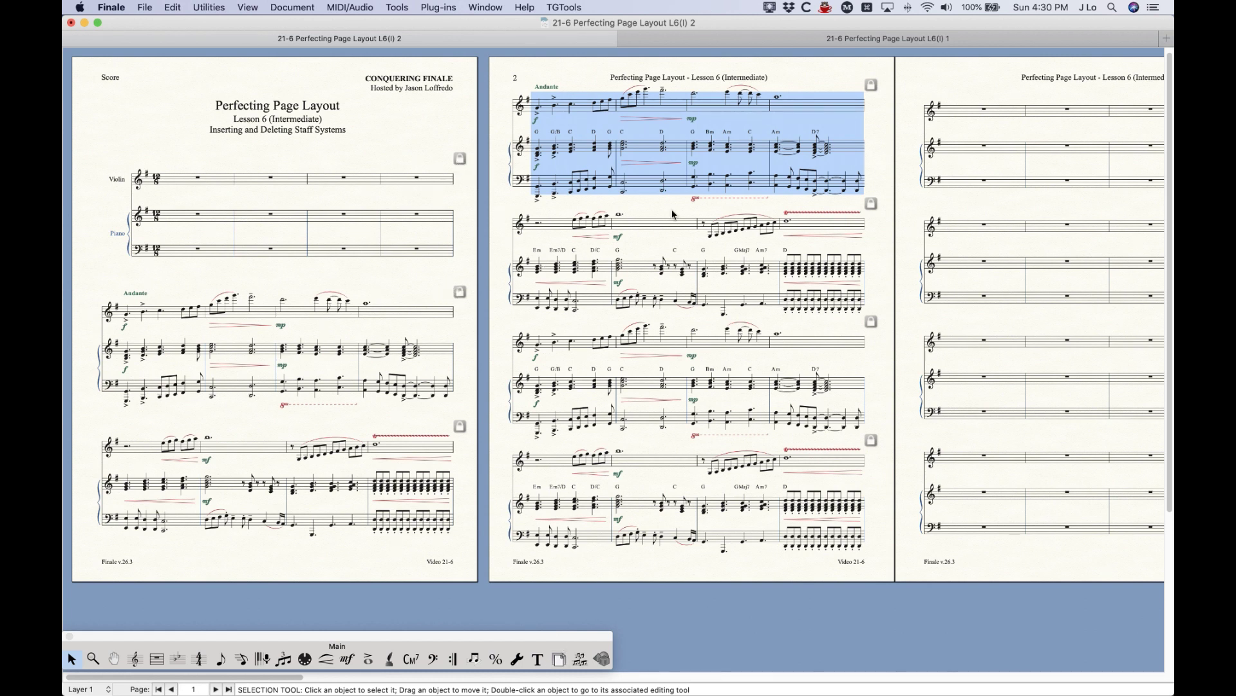
- Return to the Selection tool and select the entire score
left_click(559, 659)
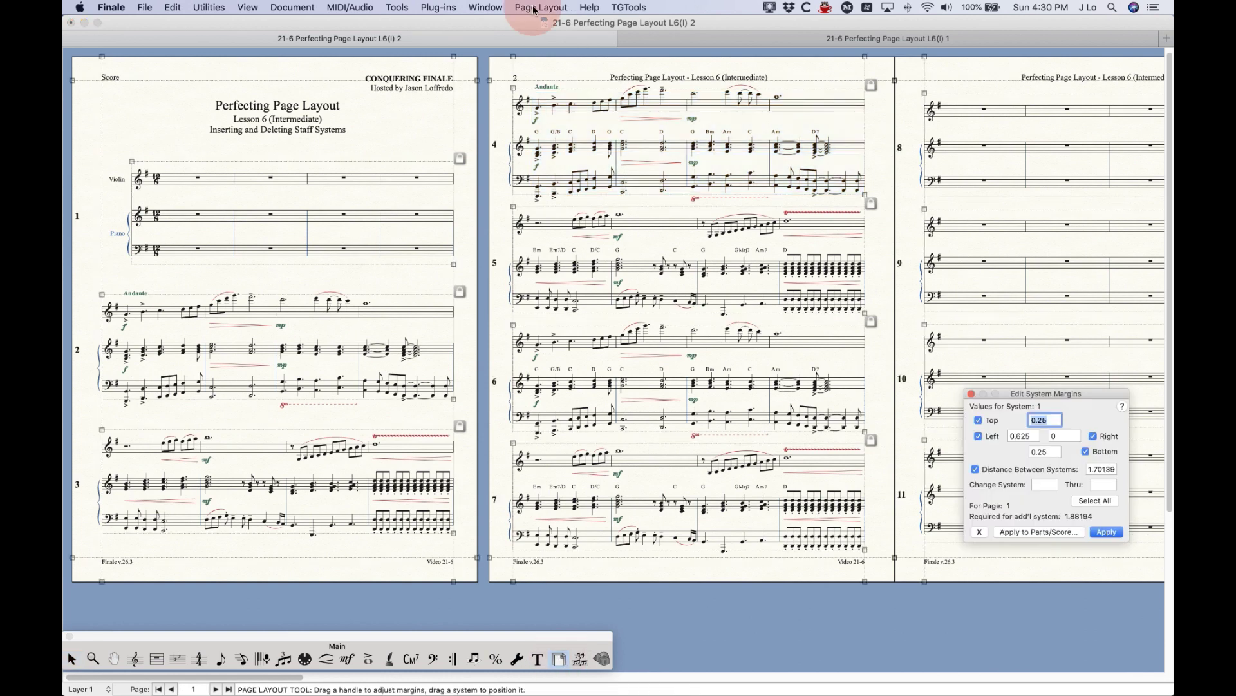
left_click(534, 8)
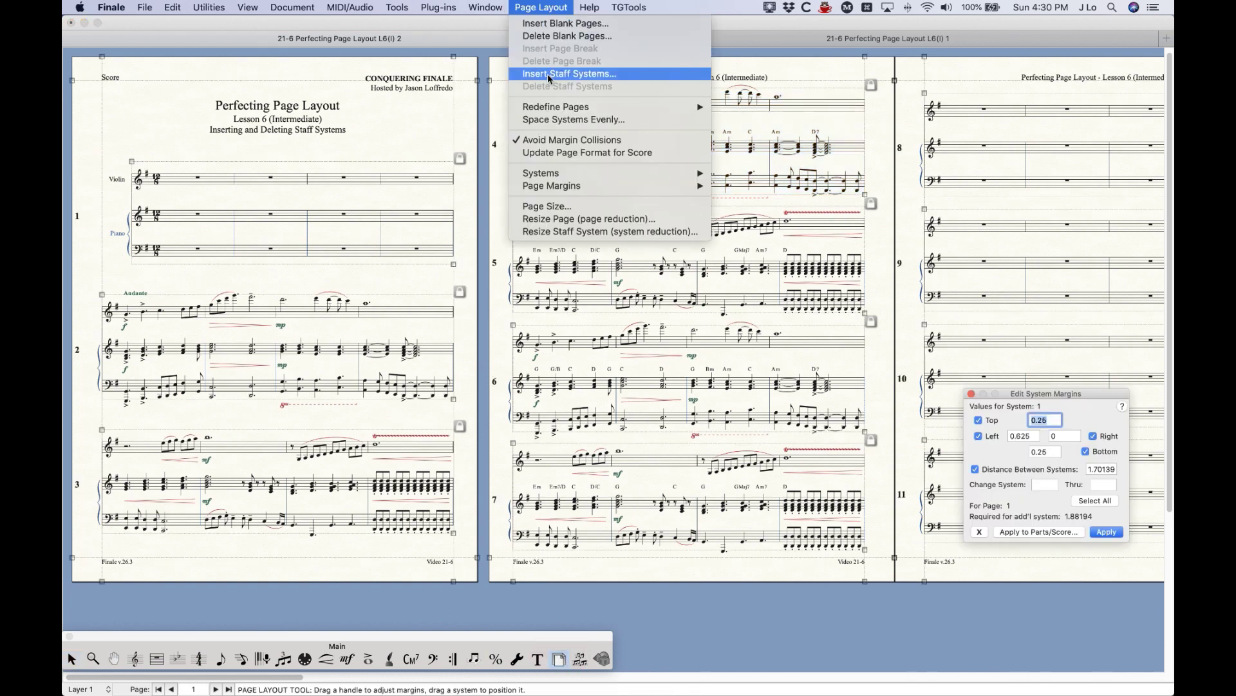
left_click(537, 5)
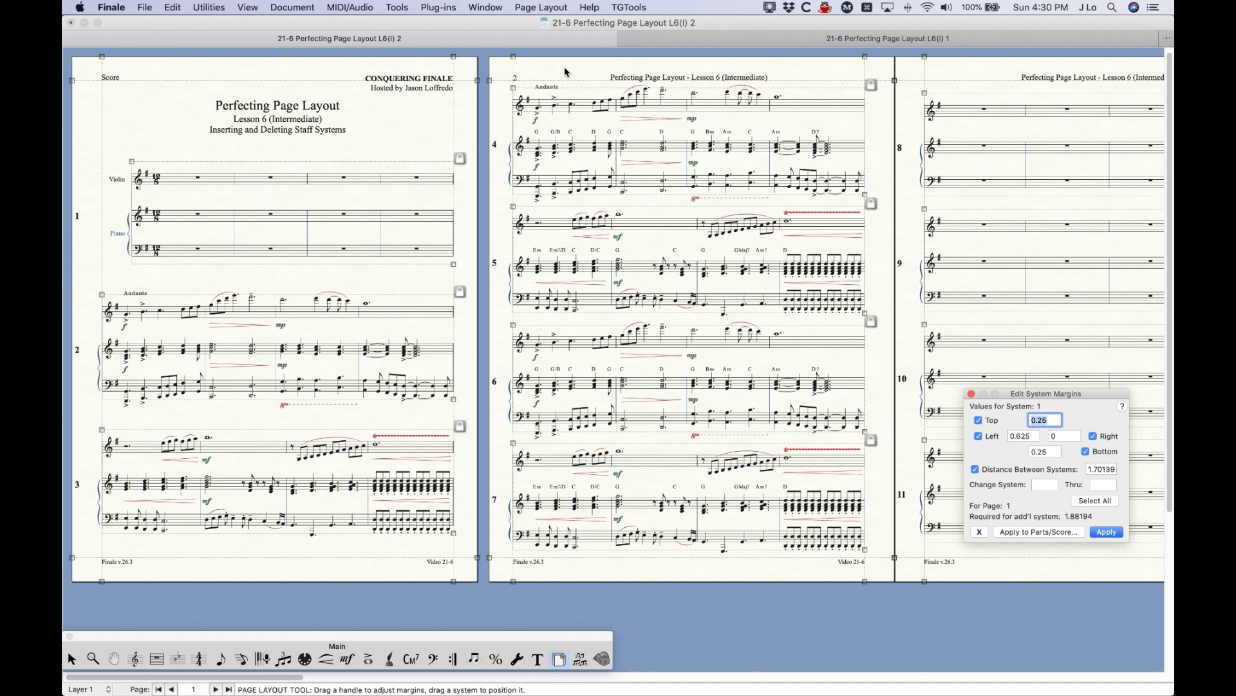
left_click(319, 555)
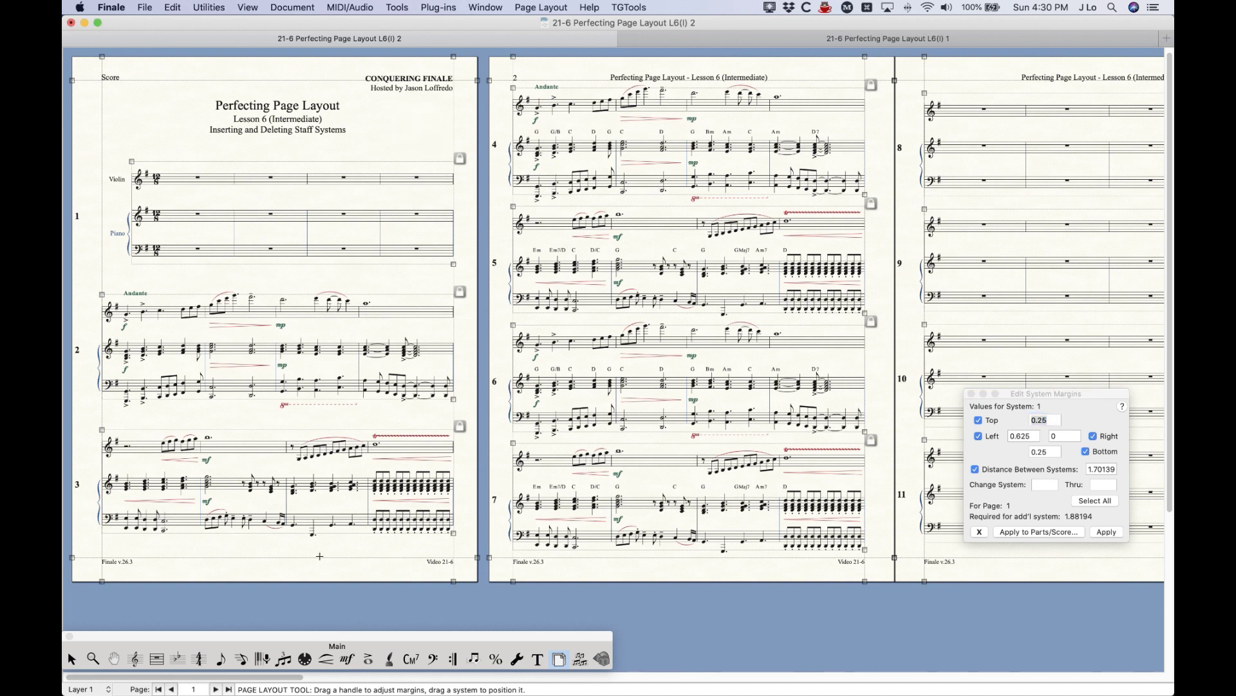
left_click(71, 659)
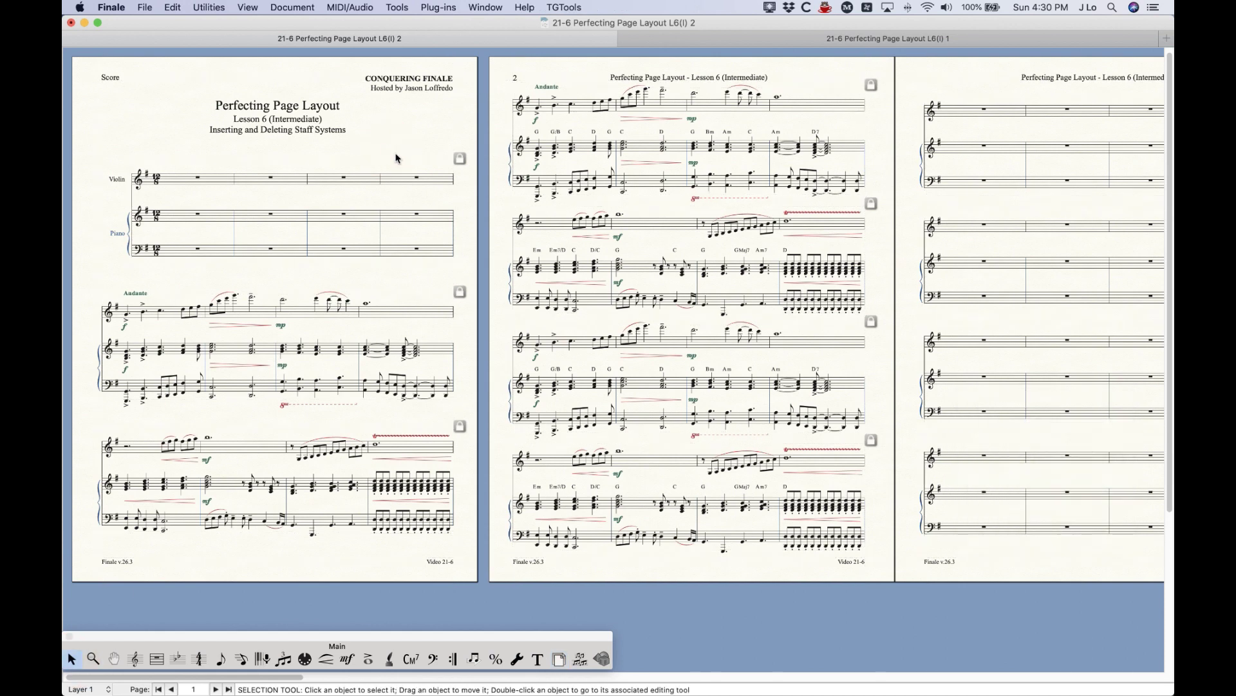
key("super+a")
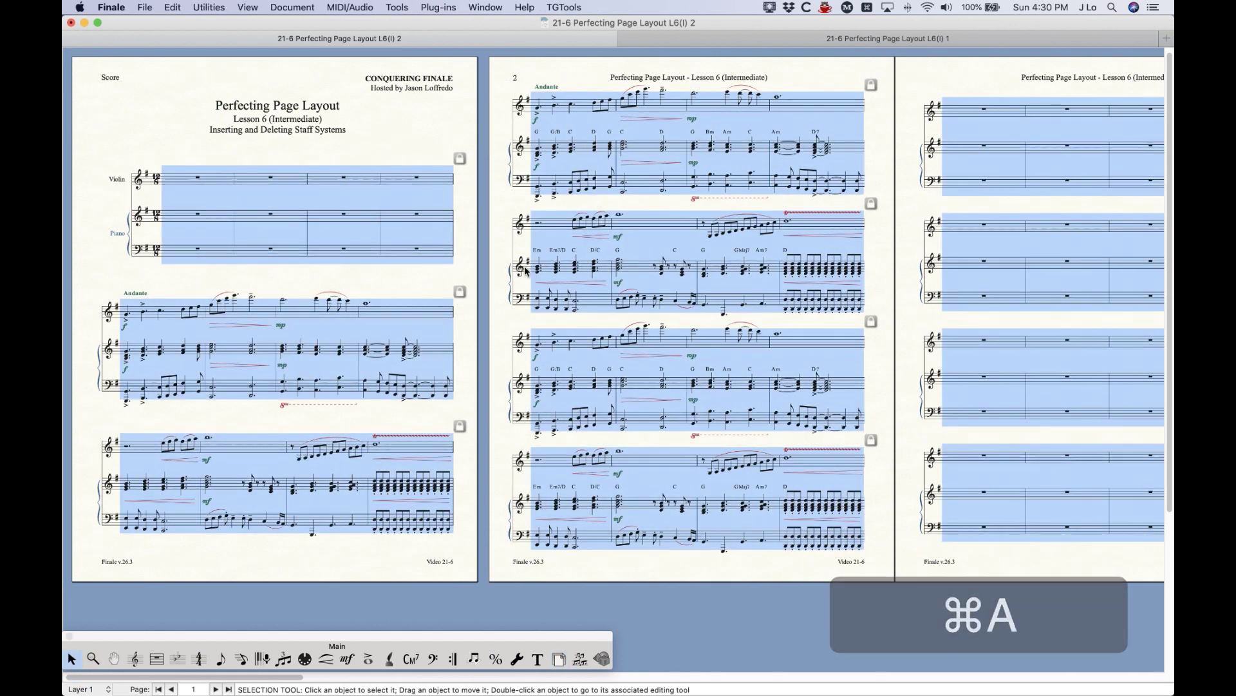
- Insert a stack of 4 measures at page 2's first measure, then undo it
key("u")
left_click(407, 142)
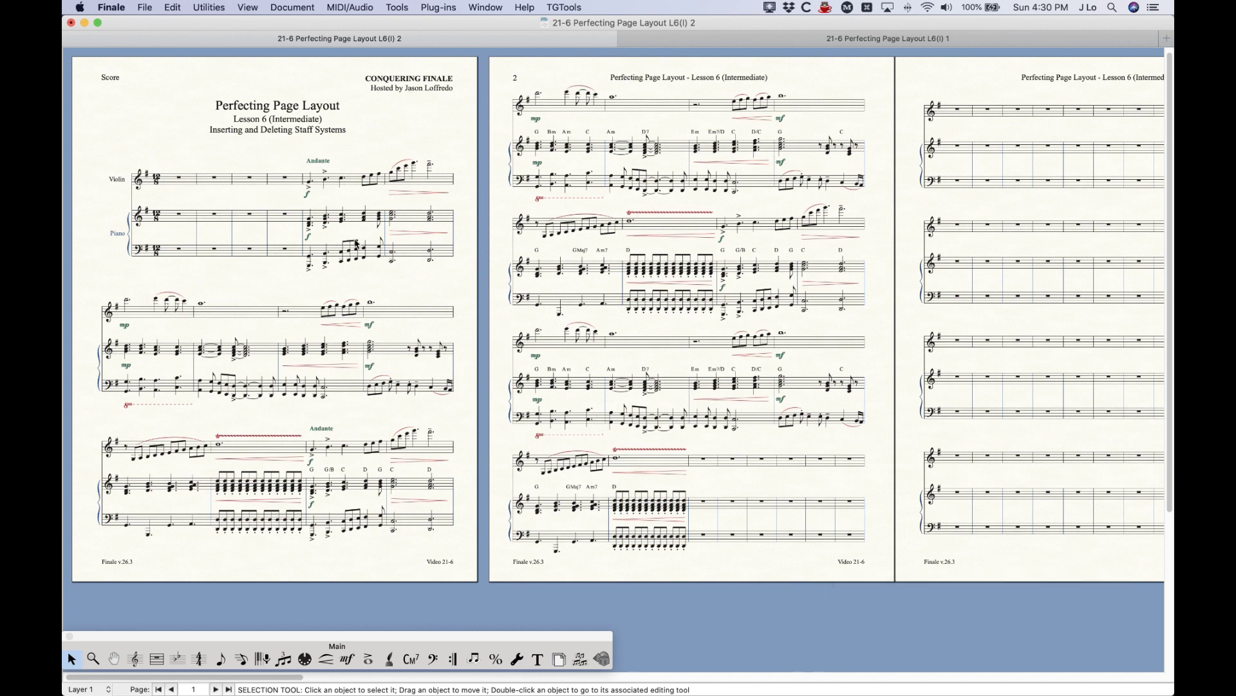
left_click(557, 114)
right_click(558, 110)
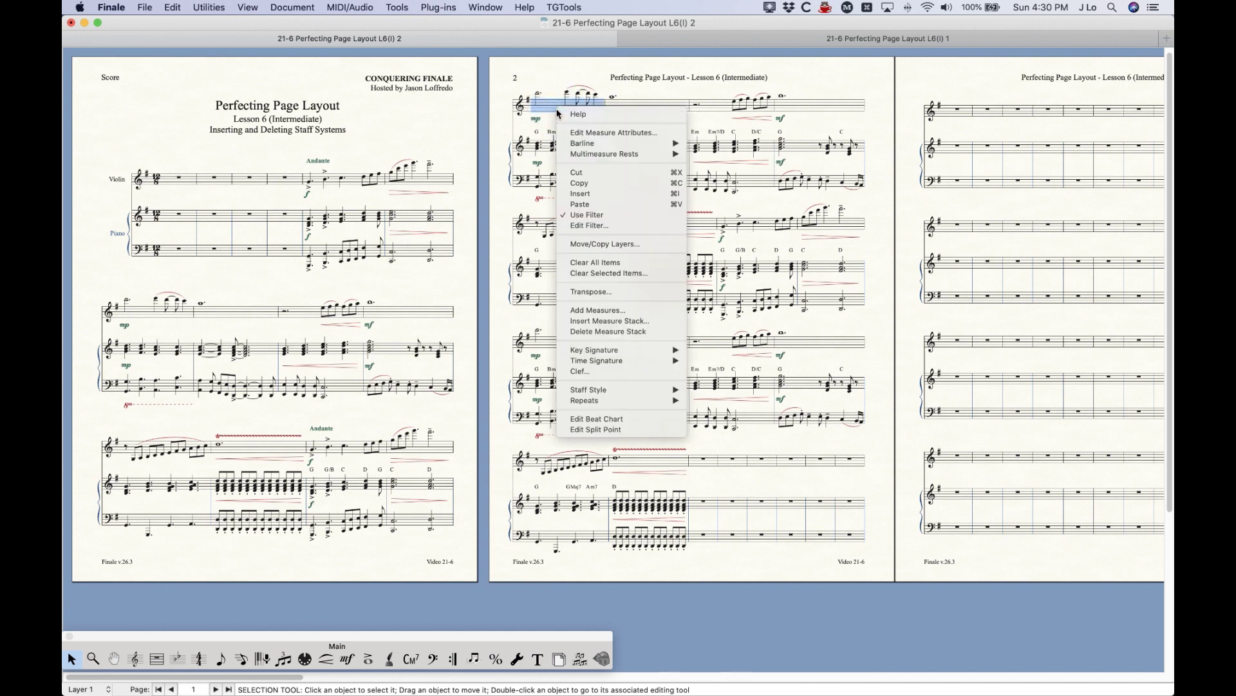
left_click(606, 326)
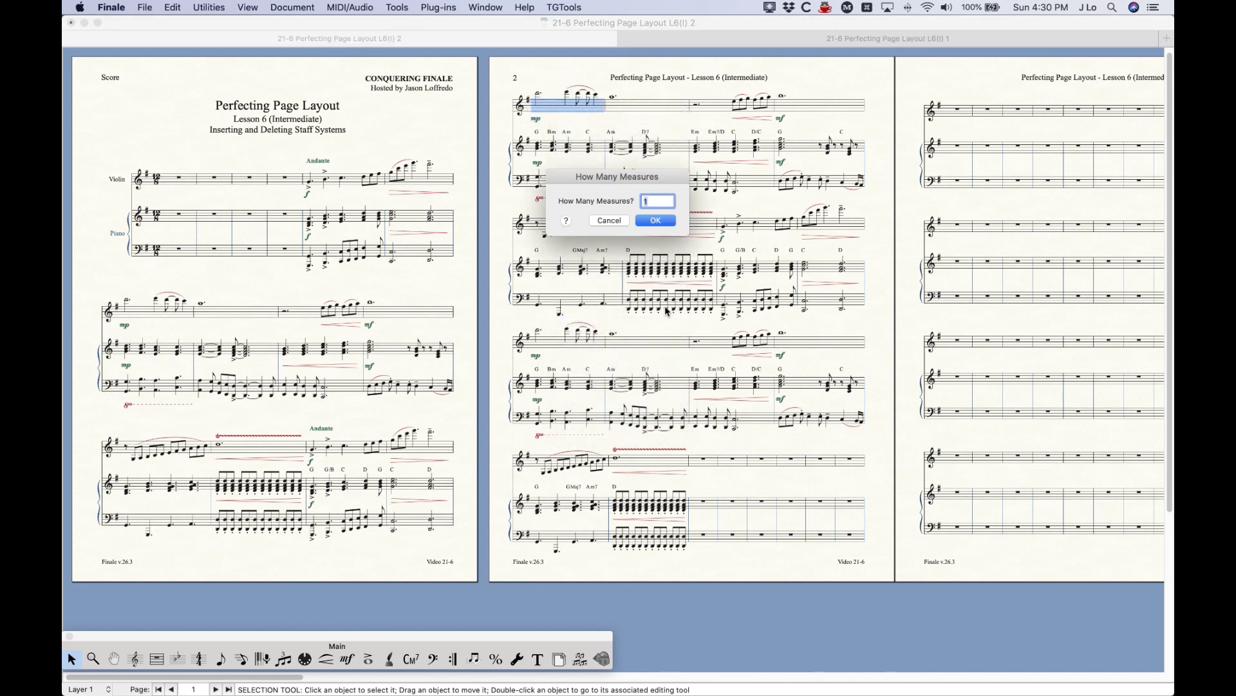
type("4")
left_click(653, 221)
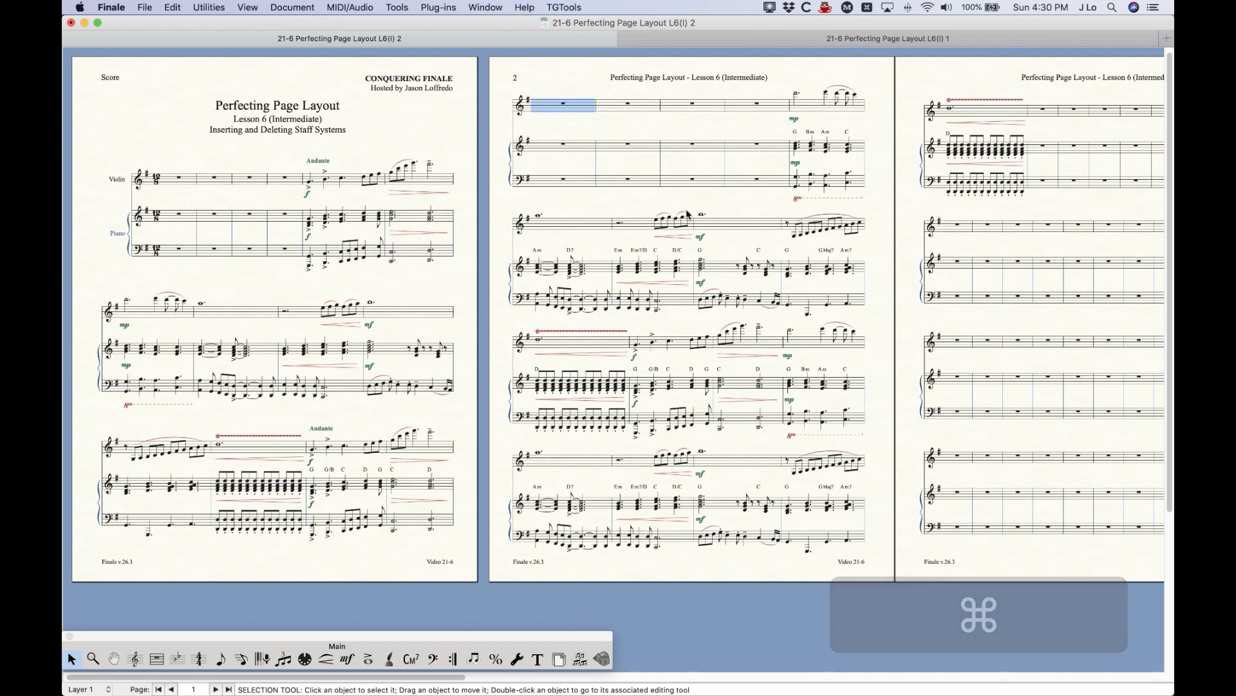
key("cmd+z")
key("cmd+z")
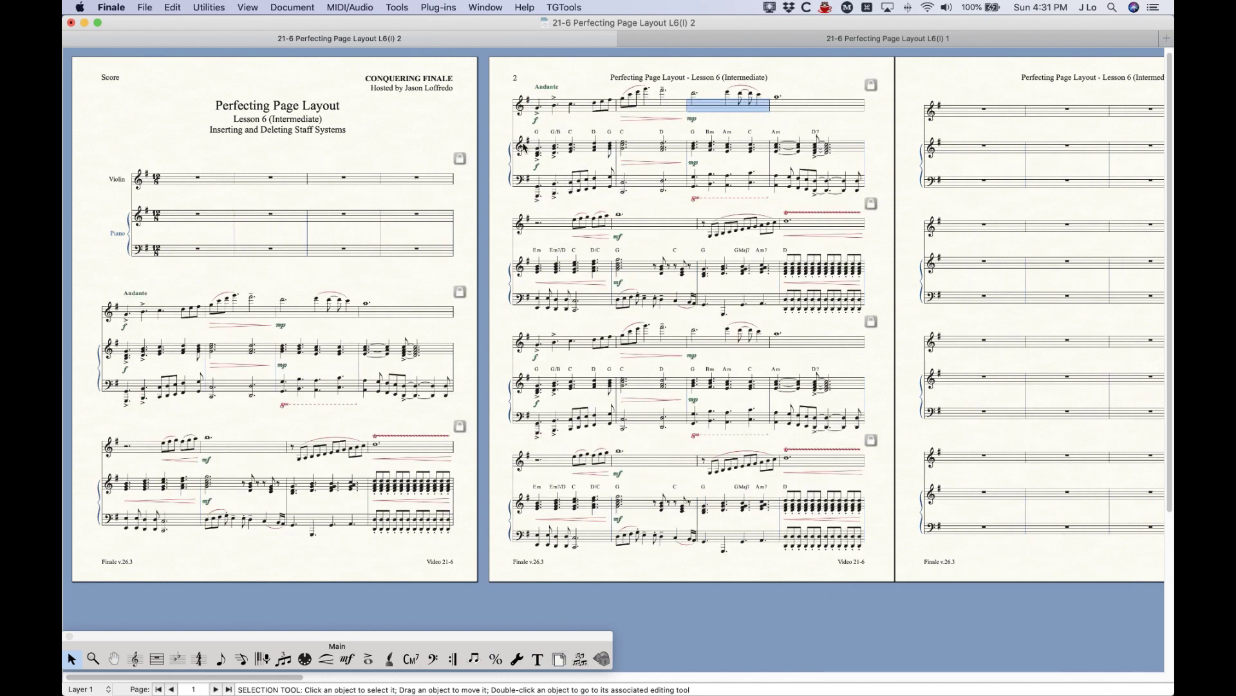
- With the Page Layout tool, insert an empty system above page 2's Andante system
left_click(559, 657)
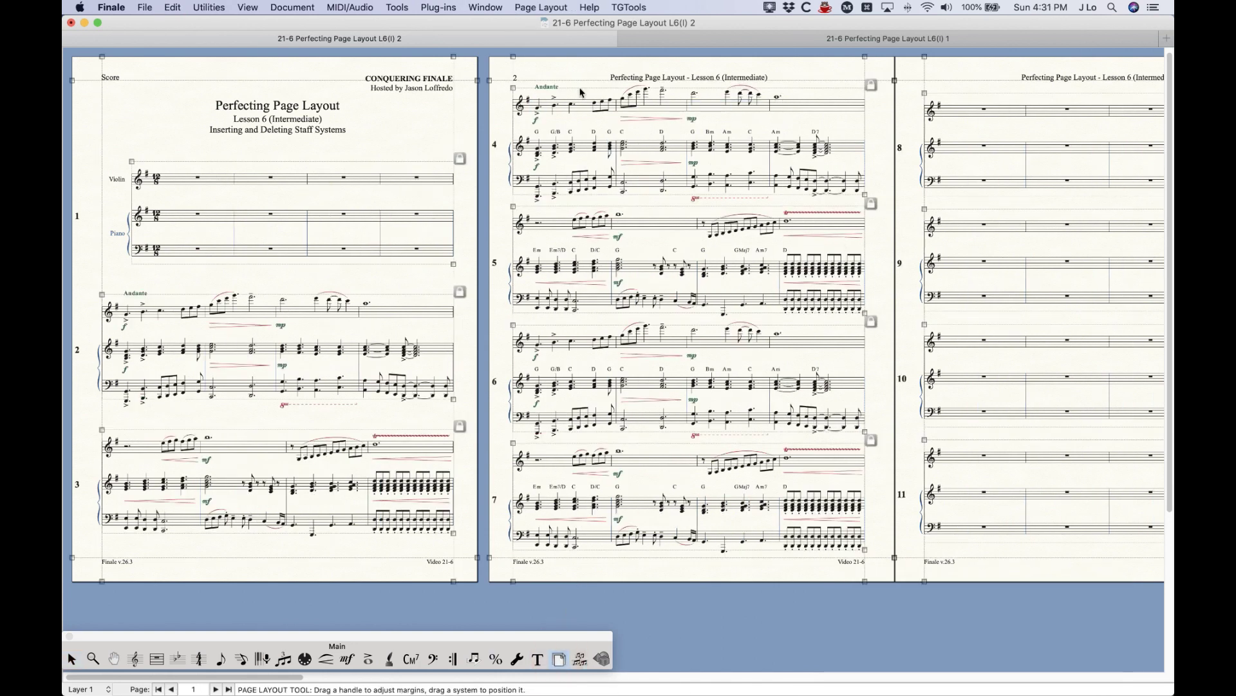
left_click(578, 97)
left_click(578, 97)
left_click(541, 7)
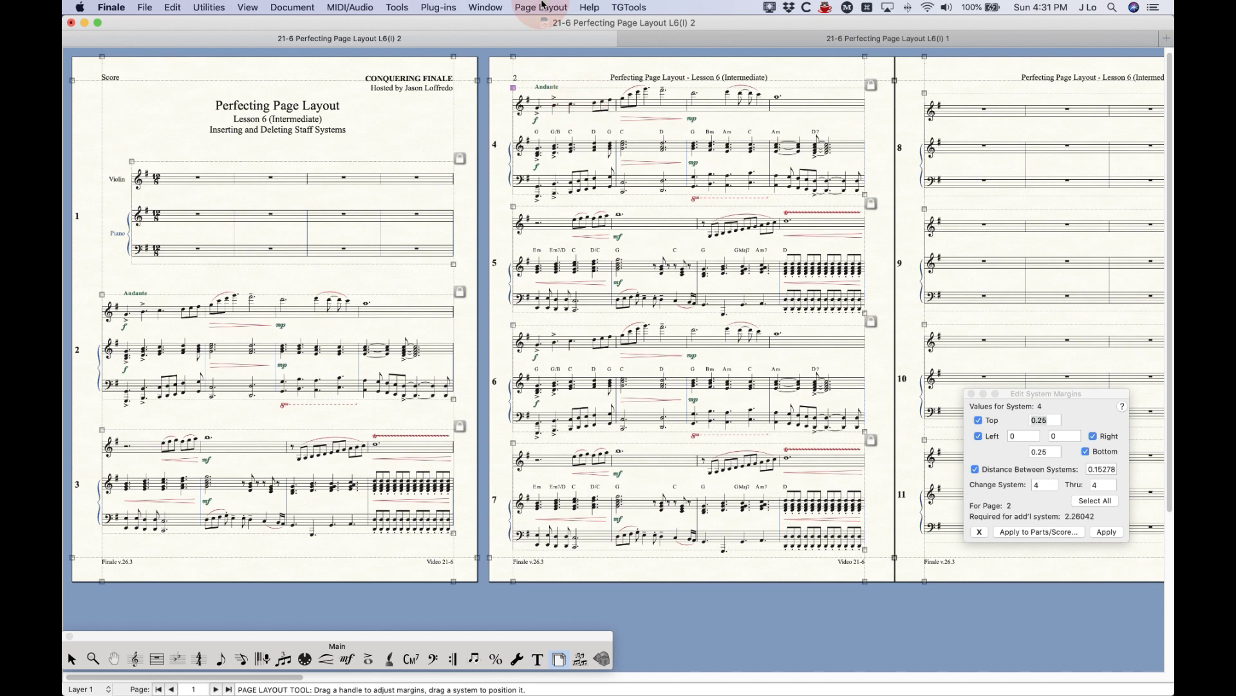
left_click(560, 74)
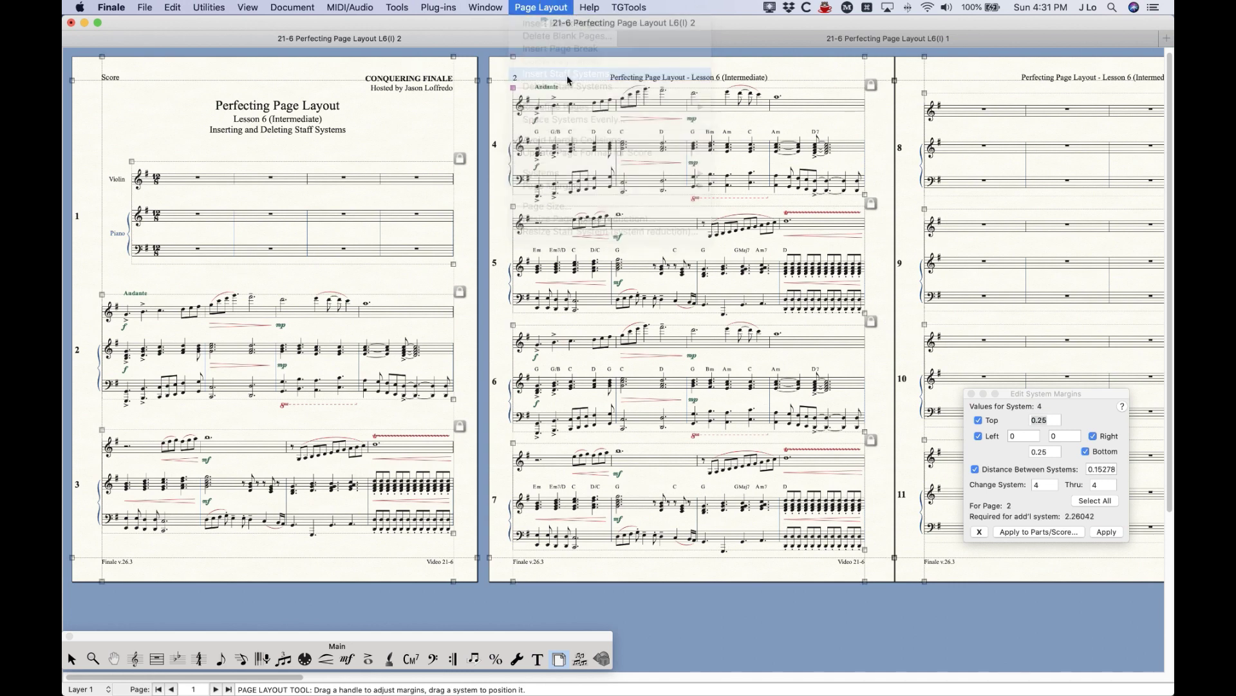
left_click(701, 245)
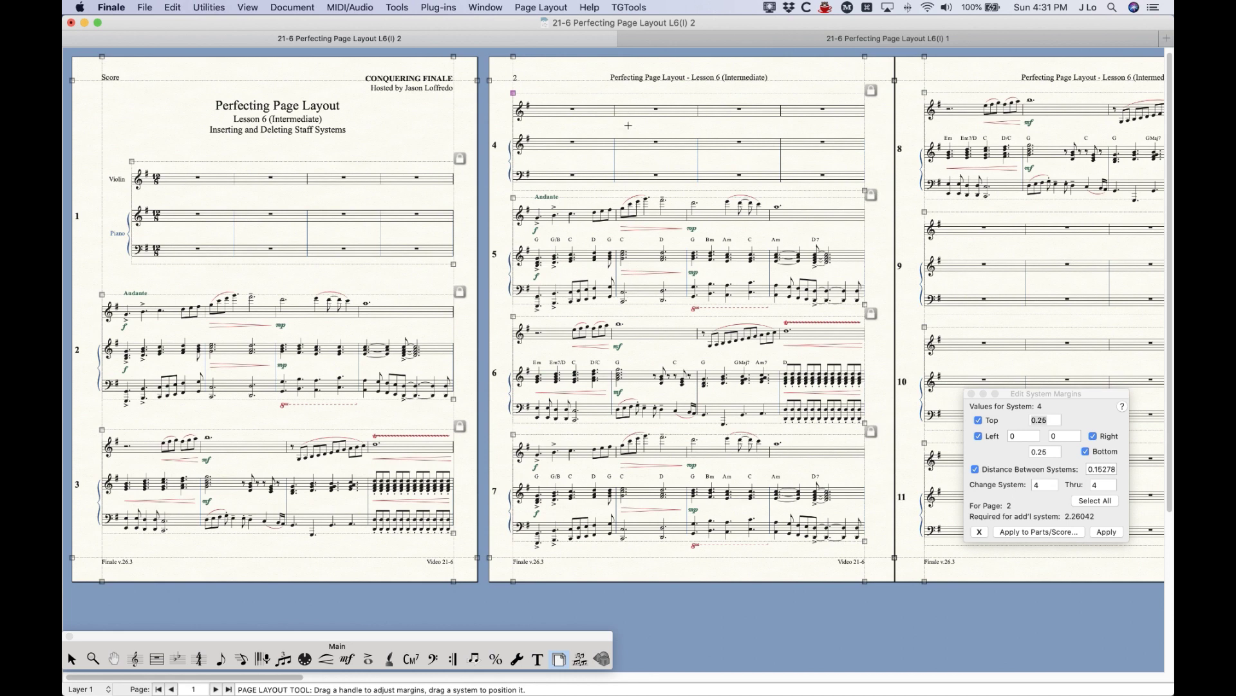
- Select systems 4 and 5 on page 2 and delete both staff systems
left_click(535, 6)
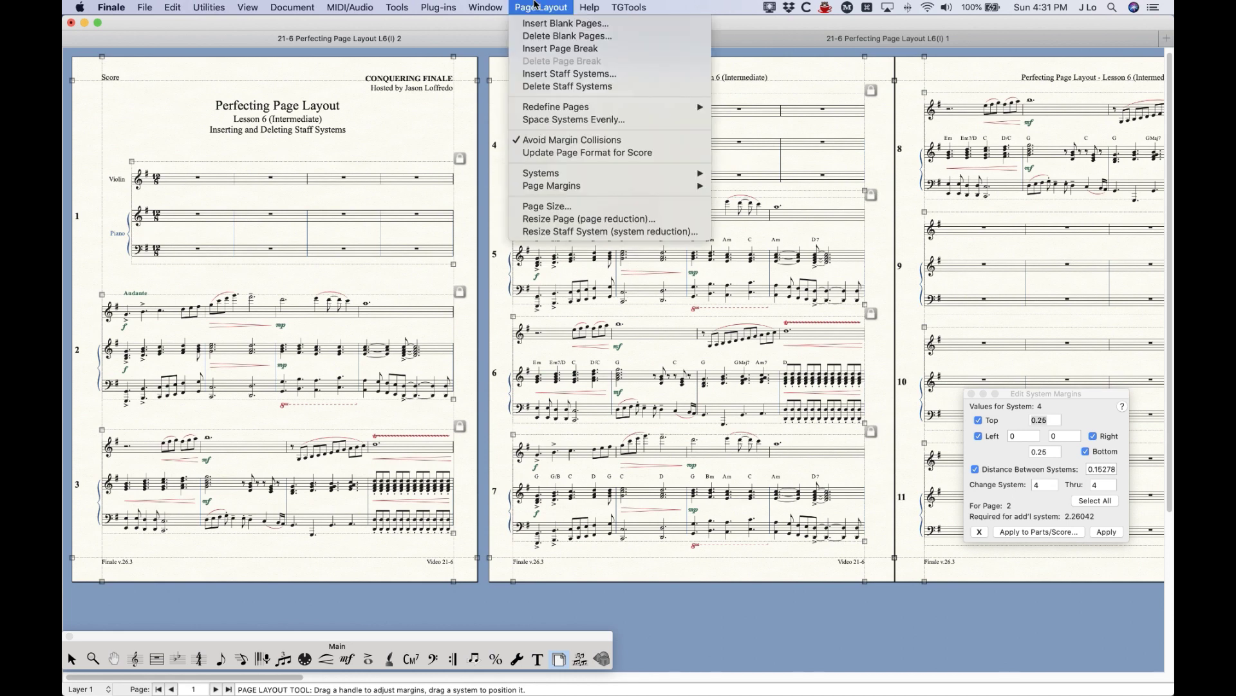
left_click(557, 5)
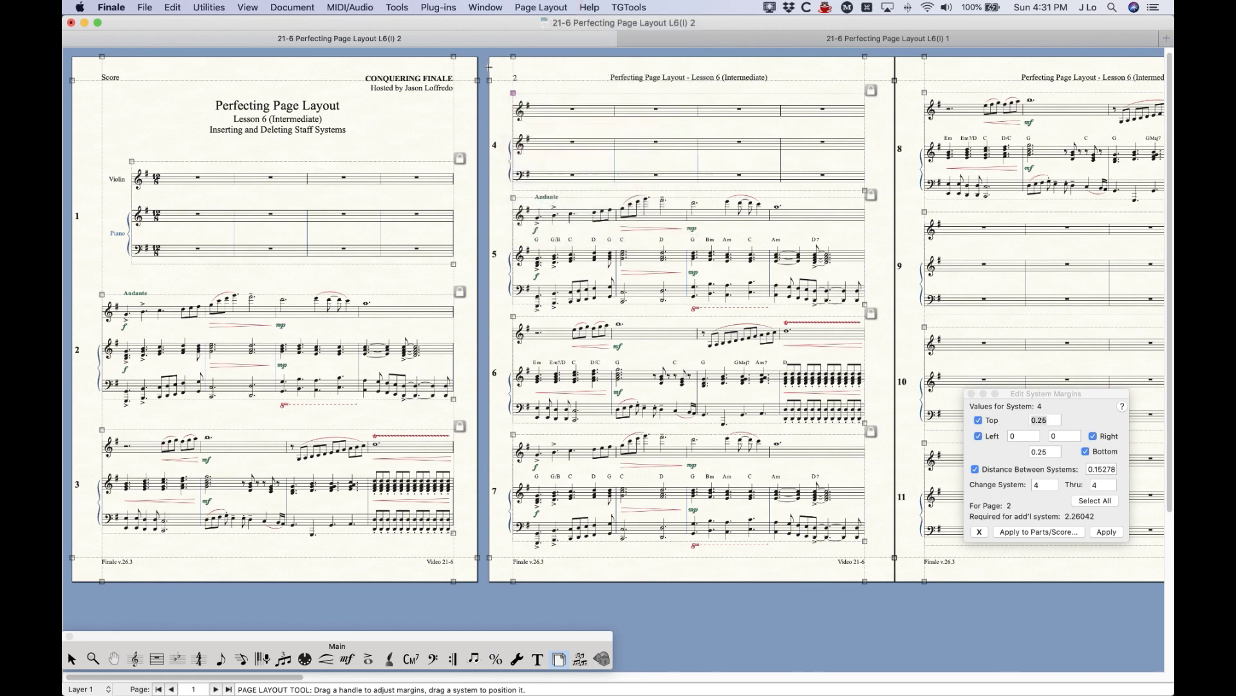
left_click(588, 82)
key("shift")
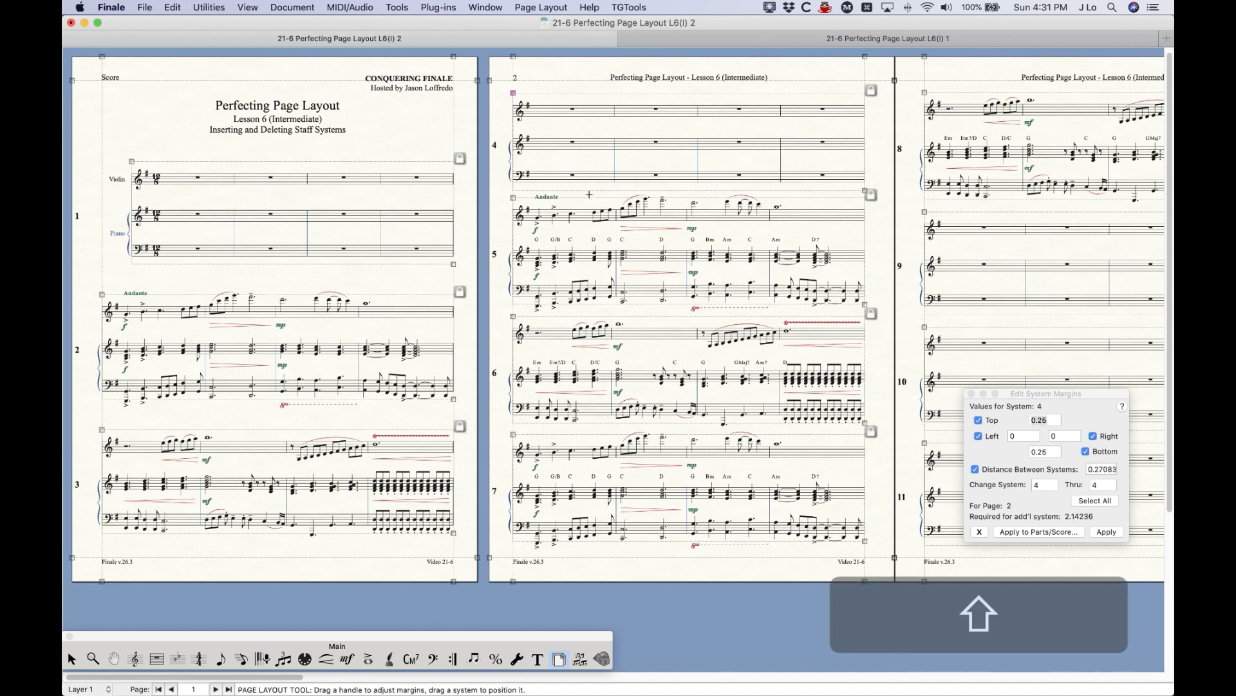
left_click(588, 194, "shift")
left_click(565, 5)
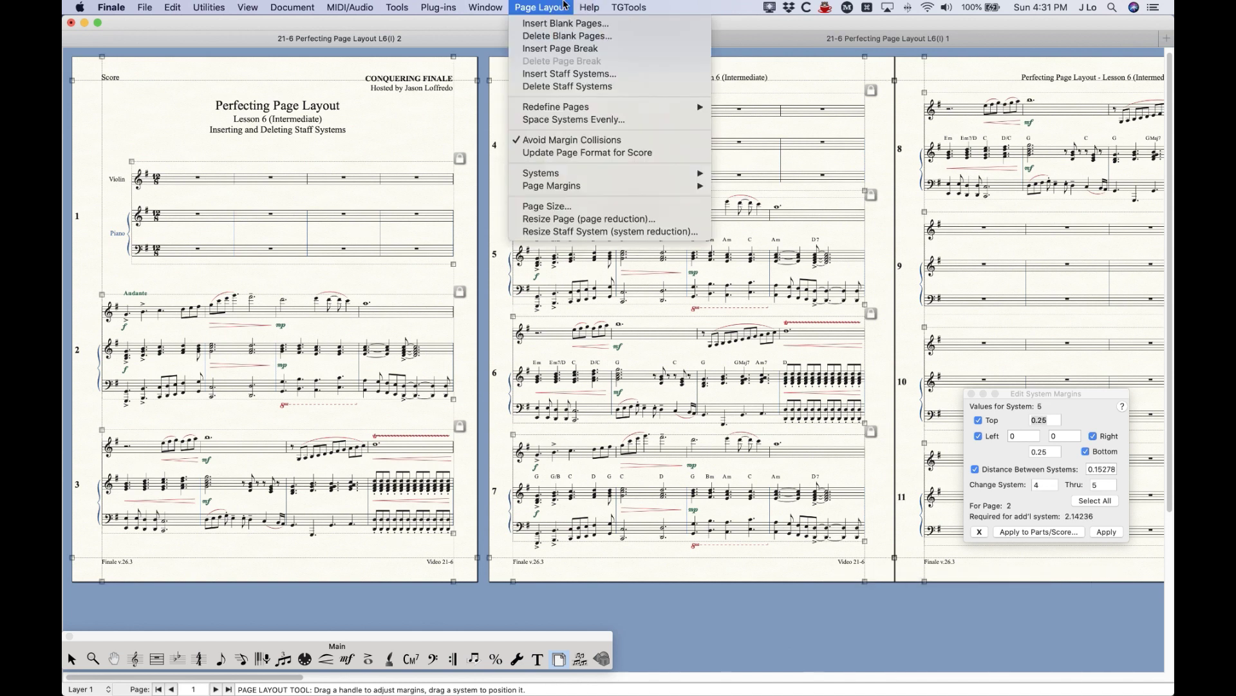
left_click(567, 86)
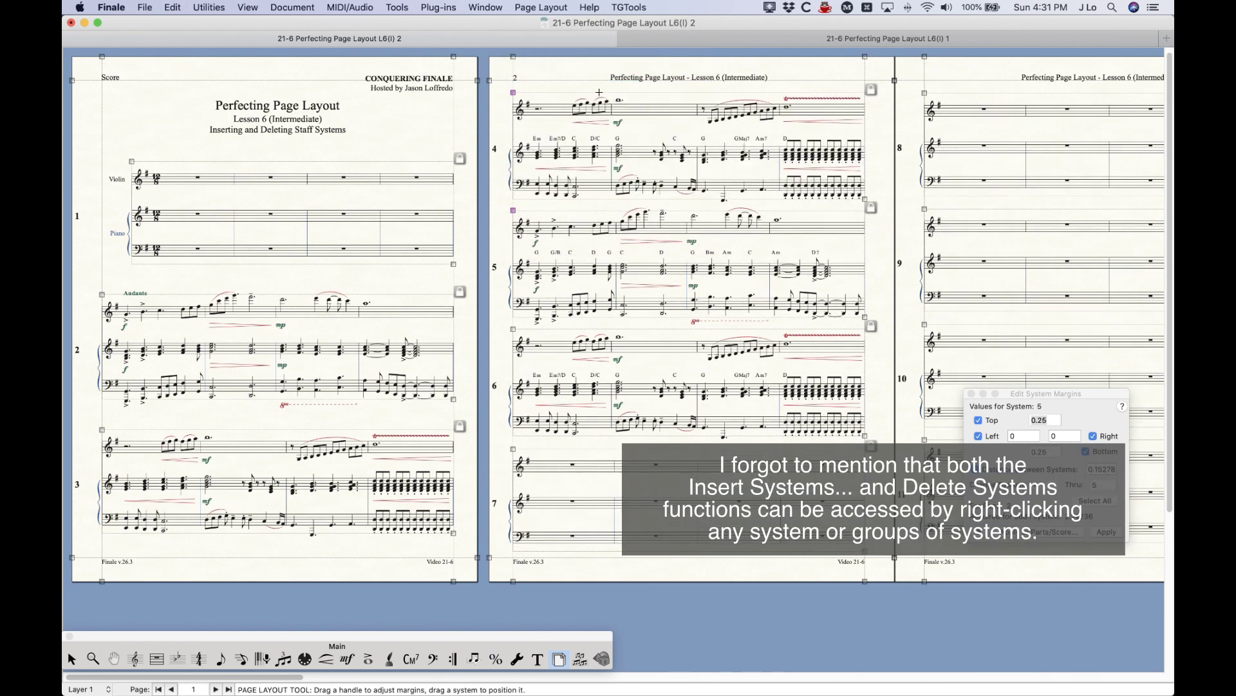
- Undo to restore the Andante system atop page 2, then pick the Selection tool
key("super+z")
key("super+z")
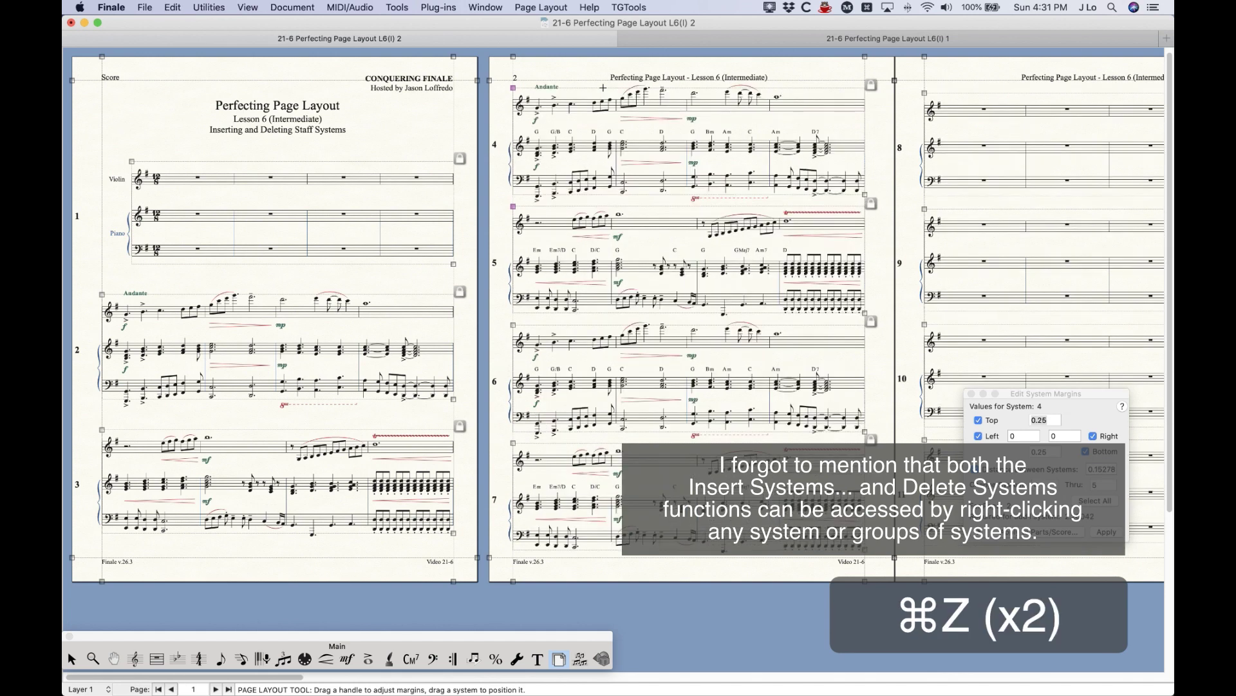
left_click(541, 7)
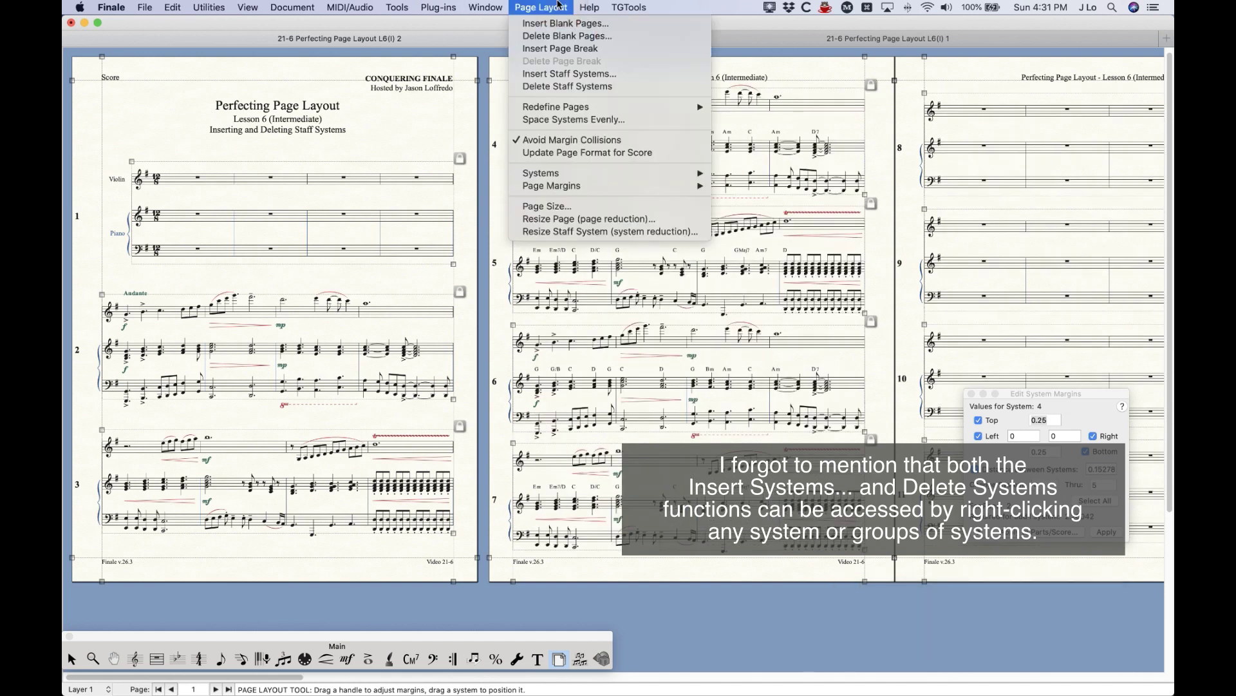
left_click(557, 6)
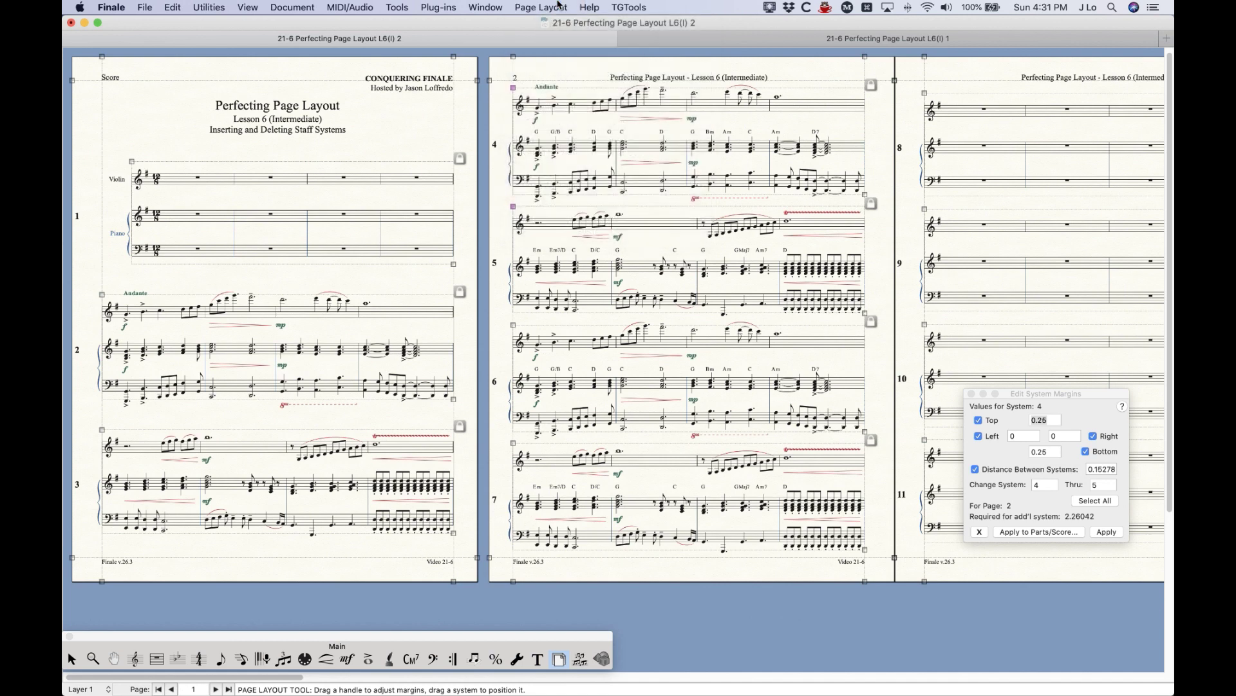
left_click(73, 659)
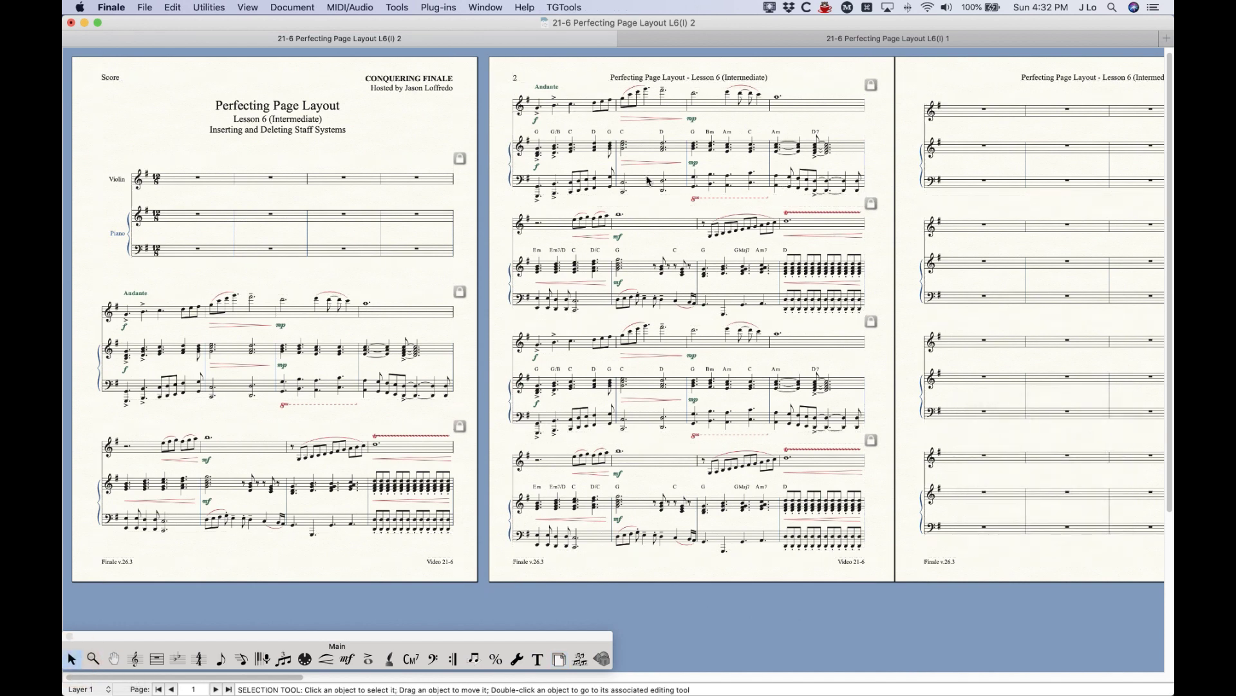
- Zoom in, then select the piano treble staff of page 2's first system with the Staff tool
key("super+equal")
key("super+equal")
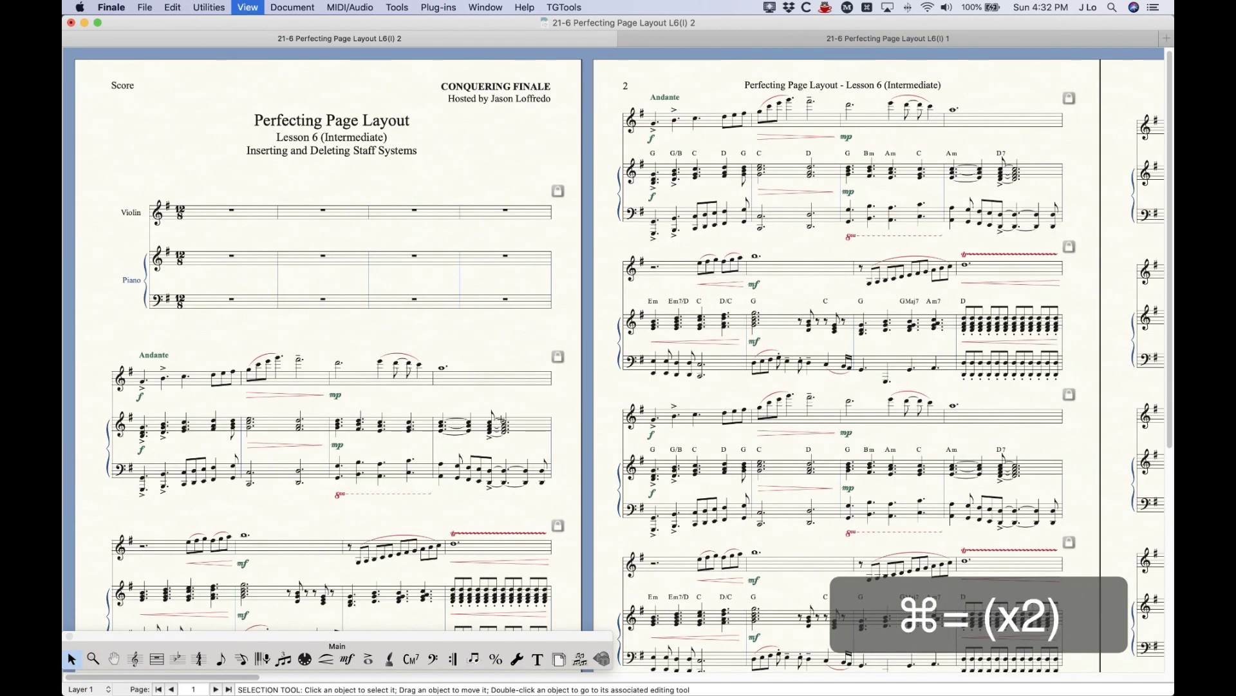
left_click(135, 658)
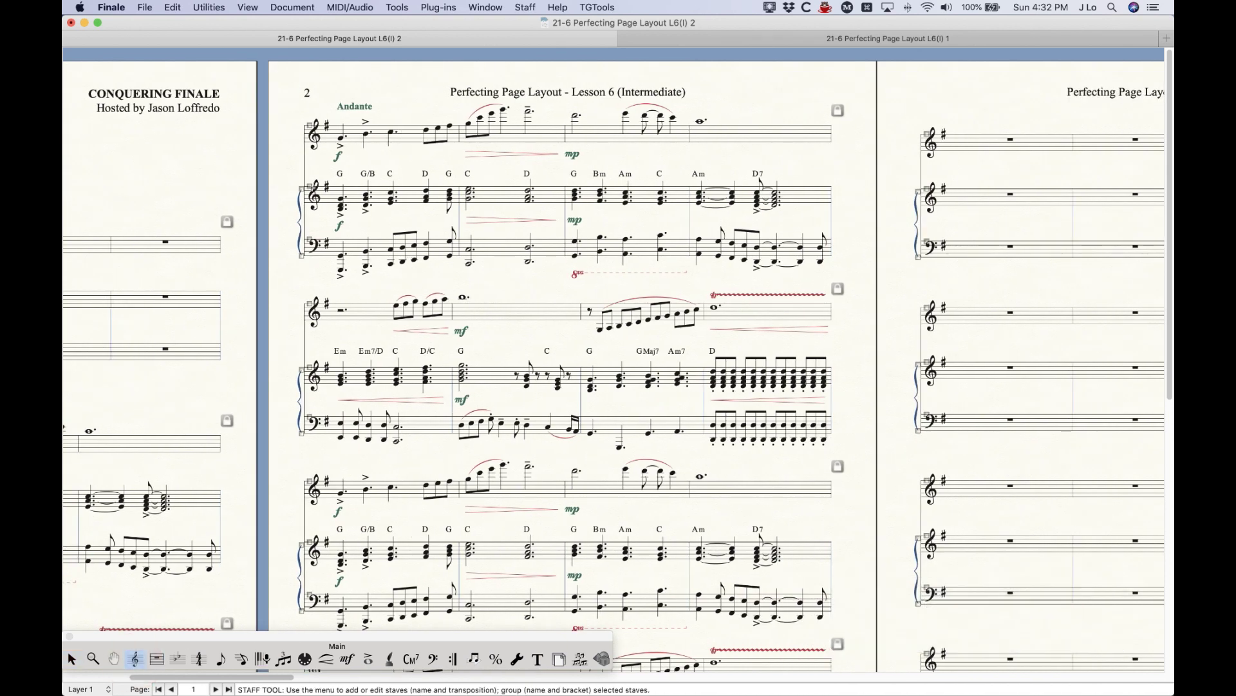
left_click(310, 186)
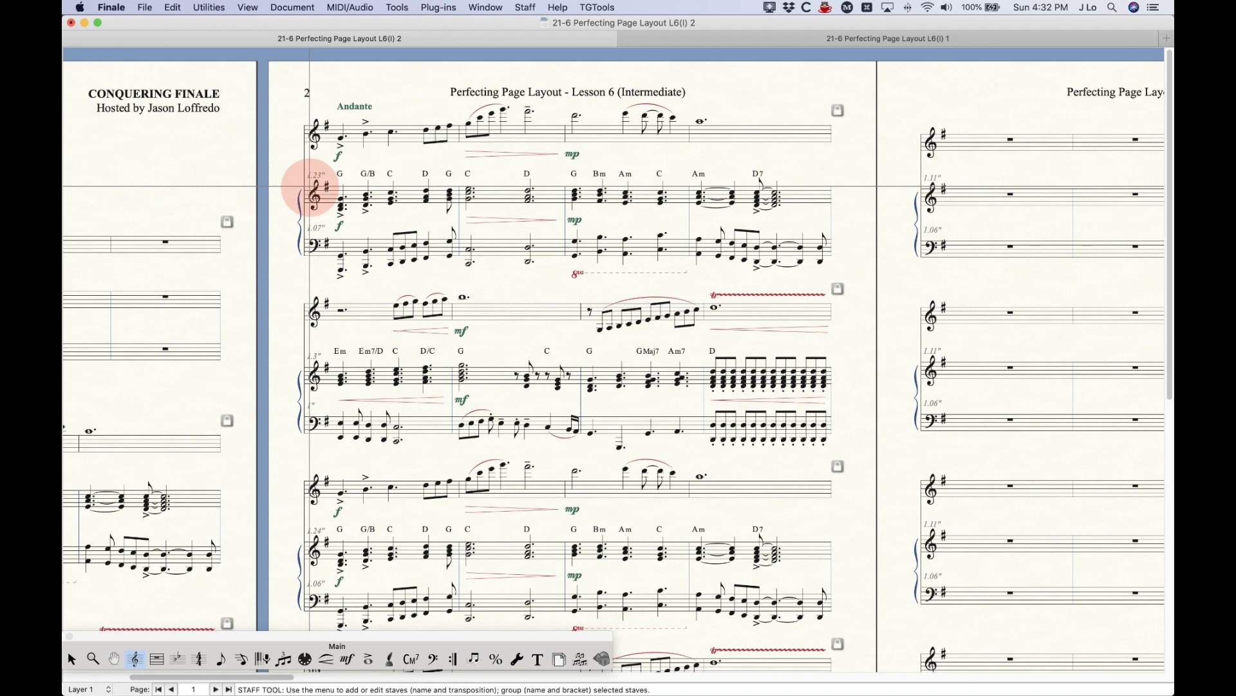
left_click(310, 187)
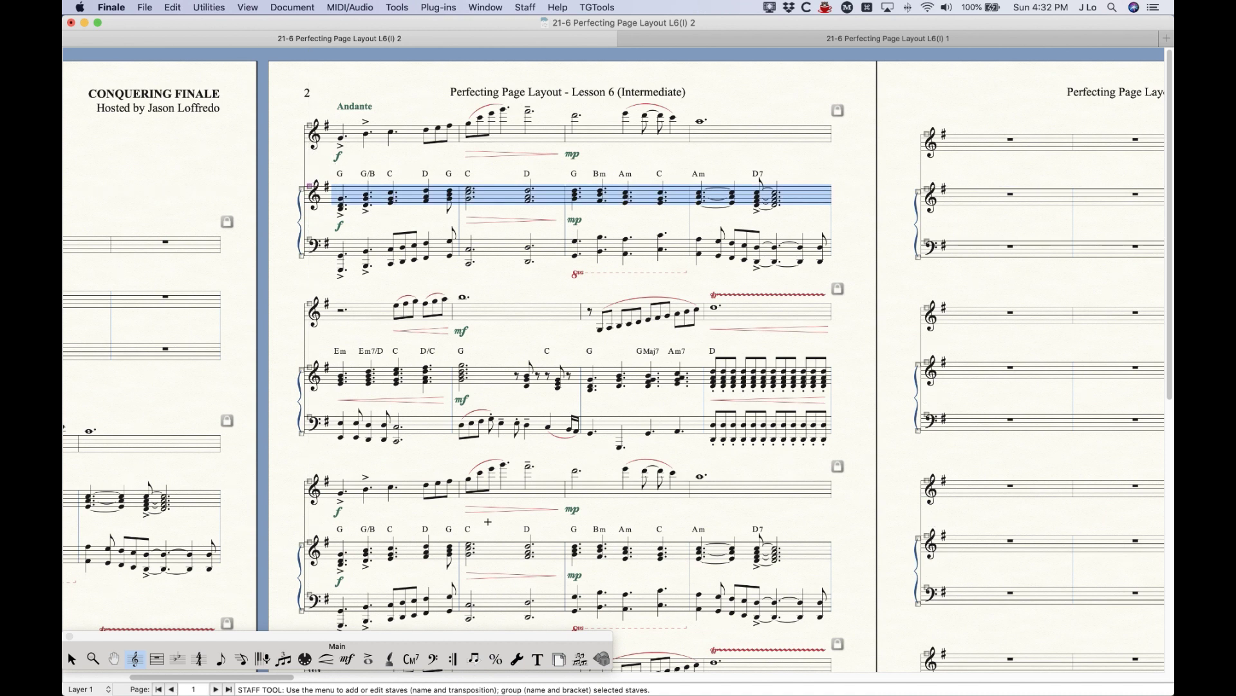
left_click(411, 658)
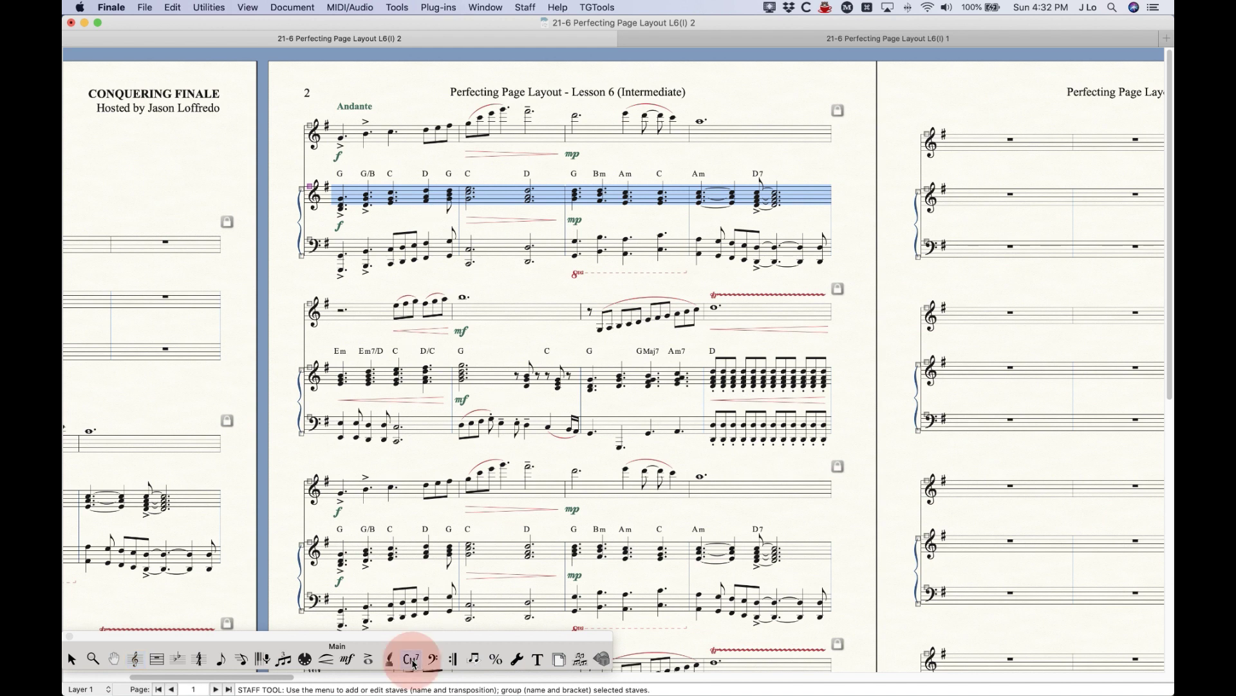
left_click(417, 192)
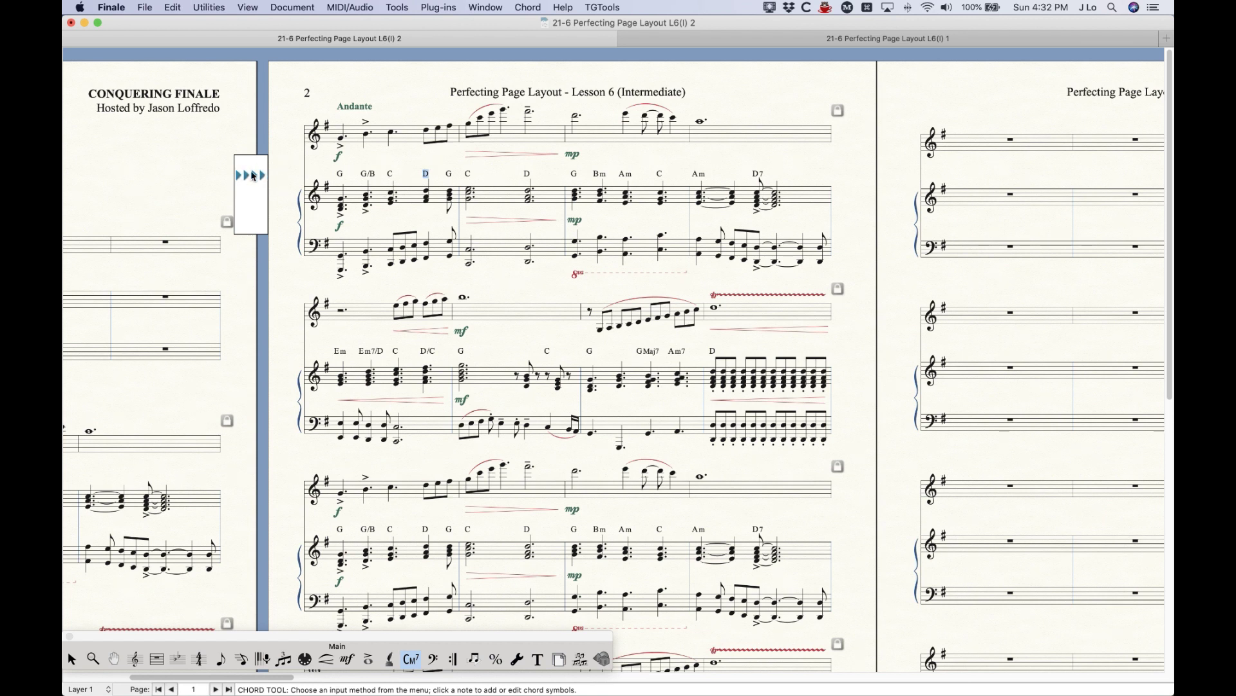
left_click_drag(254, 177, 256, 181)
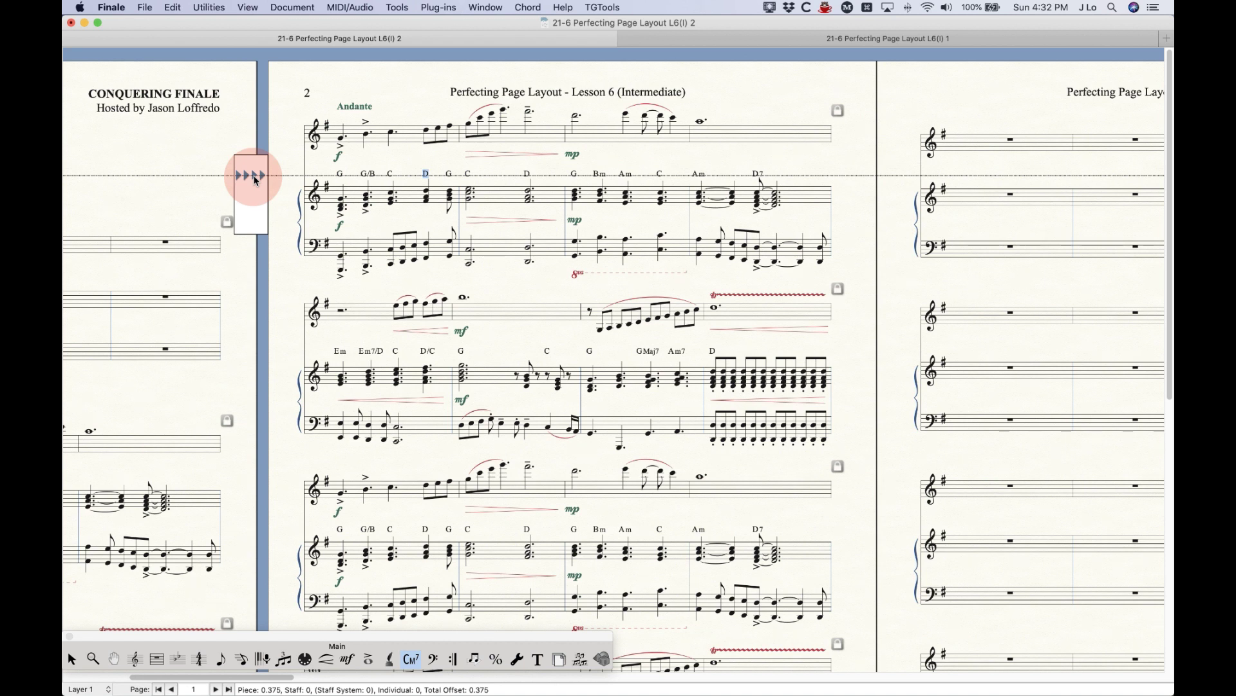
left_click_drag(256, 181, 255, 181)
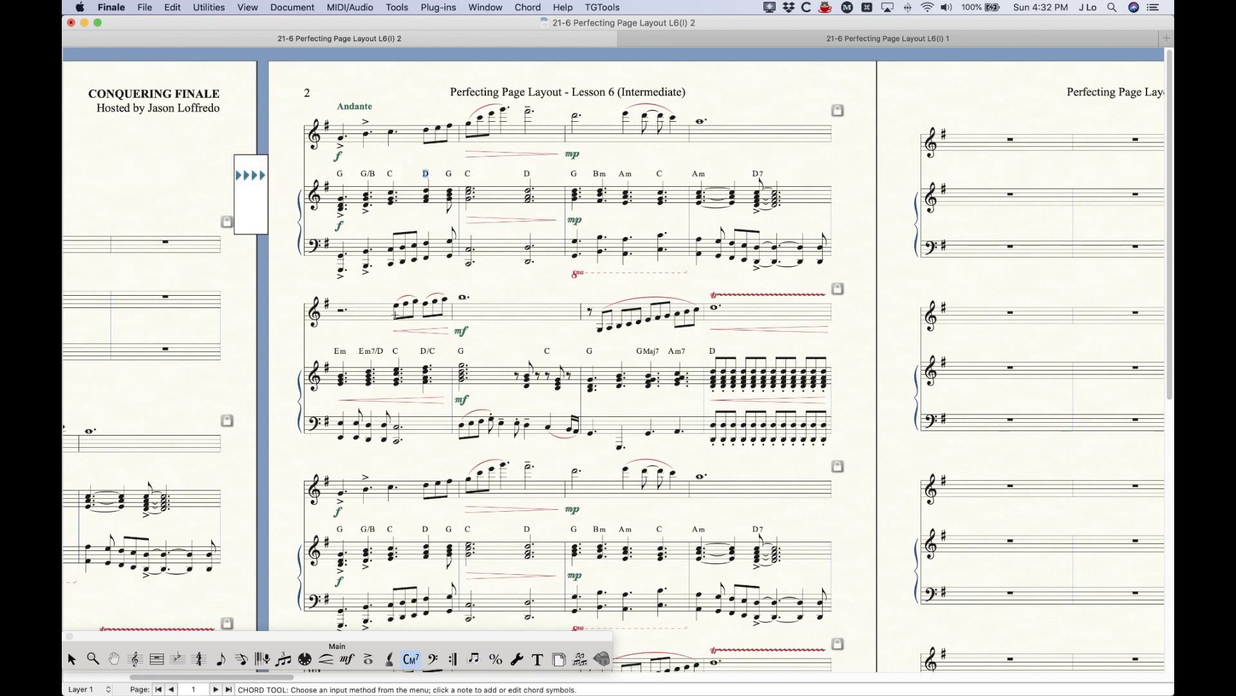
left_click(381, 316)
left_click(439, 375)
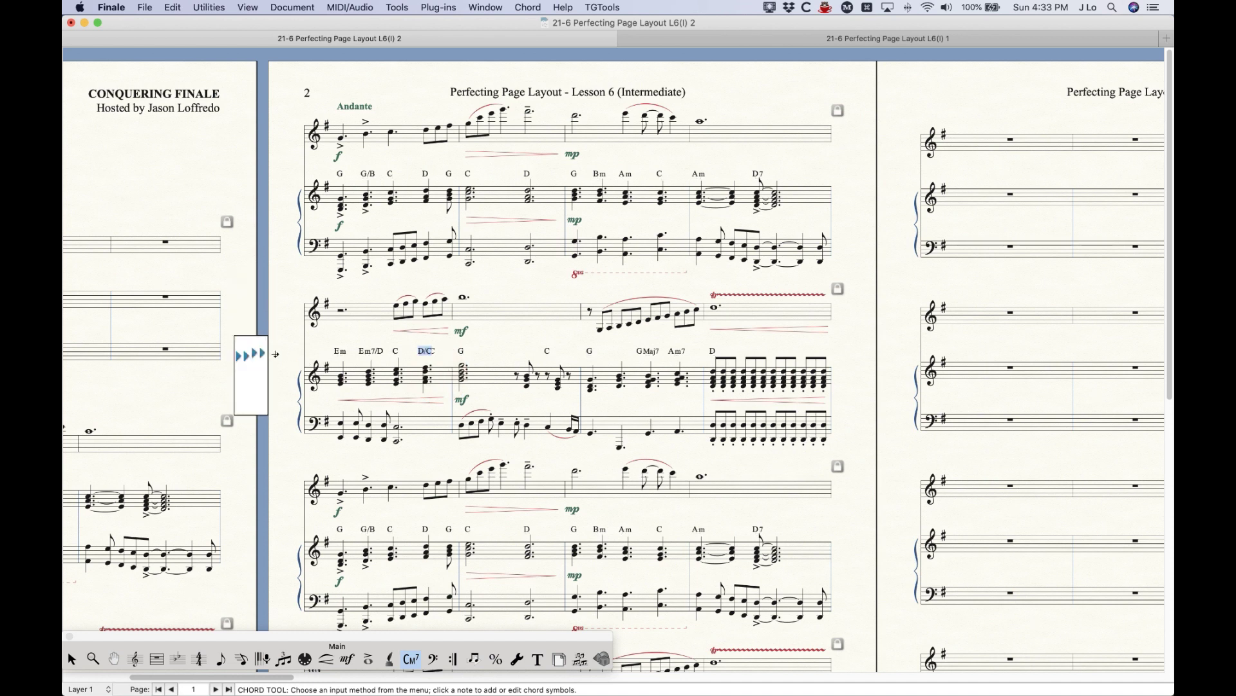
left_click(256, 357)
scroll(473, 511, "down", 3)
left_click(491, 476)
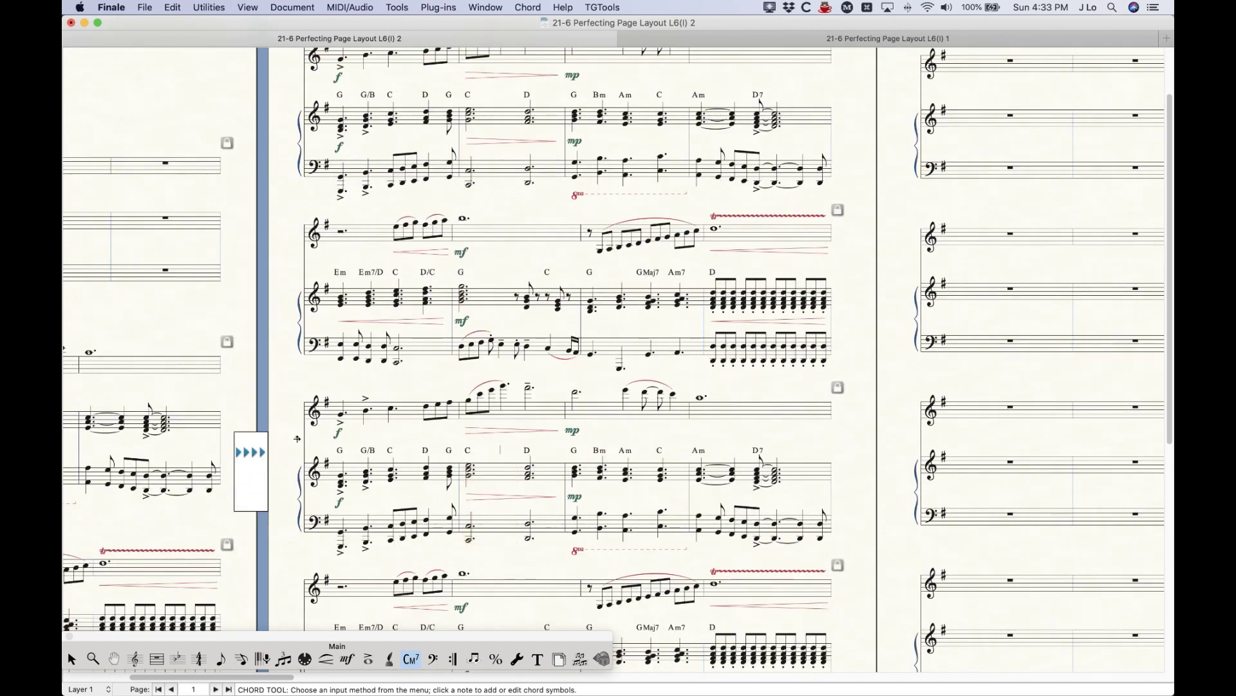
scroll(574, 467, "down", 8)
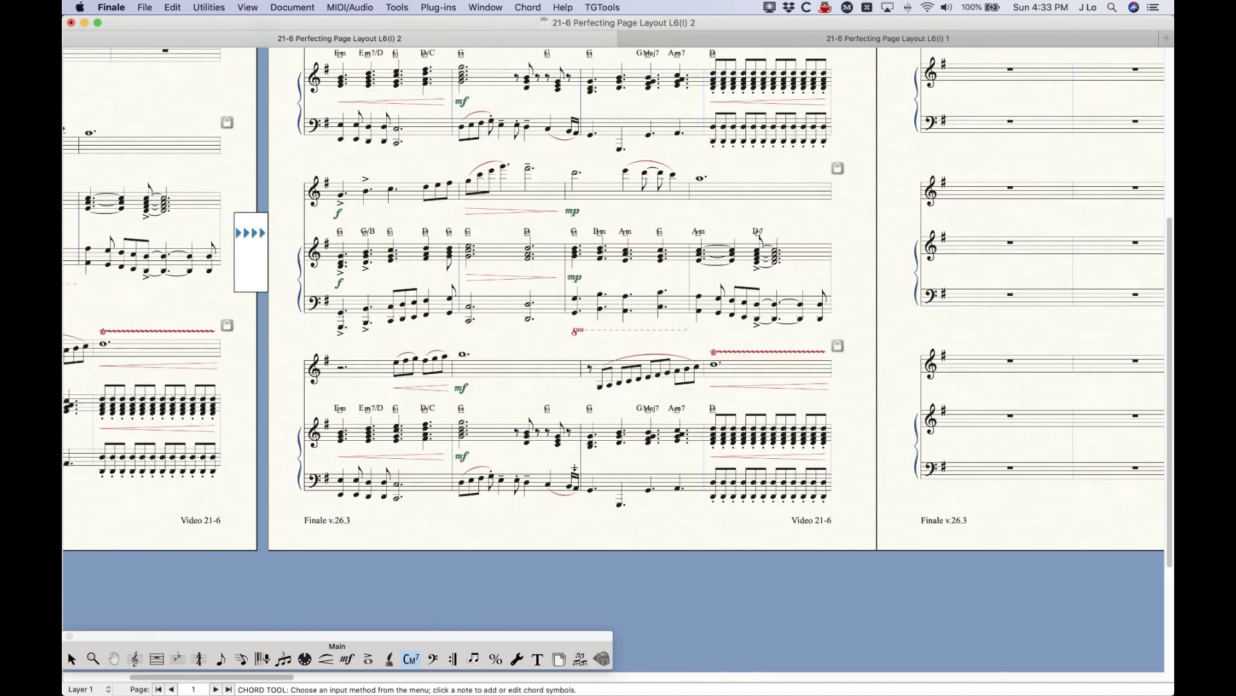
left_click(509, 430)
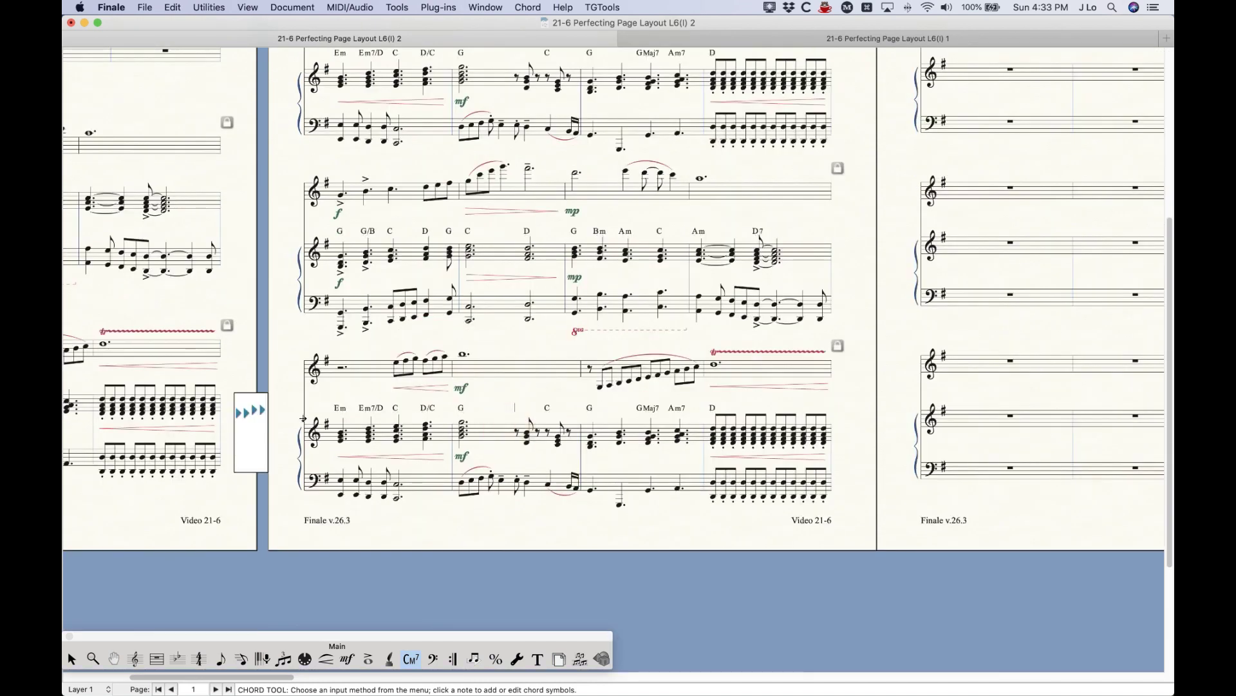
left_click(71, 660)
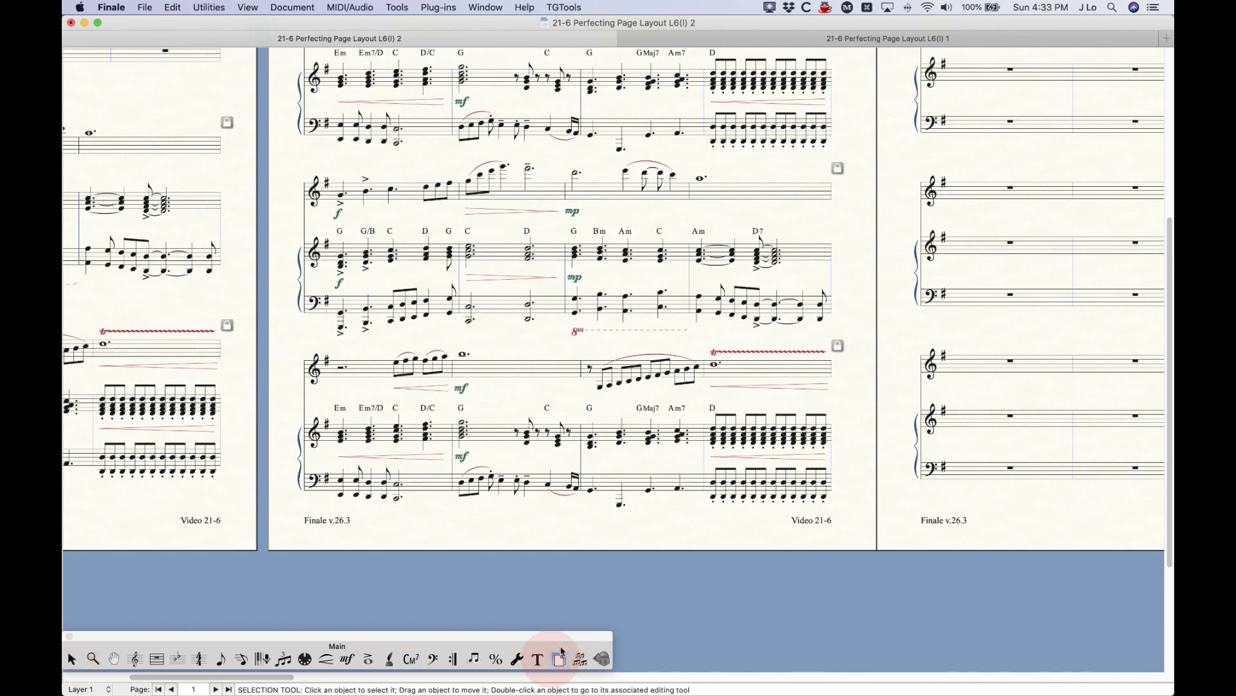
- Dismiss Edit System Margins and select a top-system measure to move to the next system
left_click(559, 658)
key("super+alt+m")
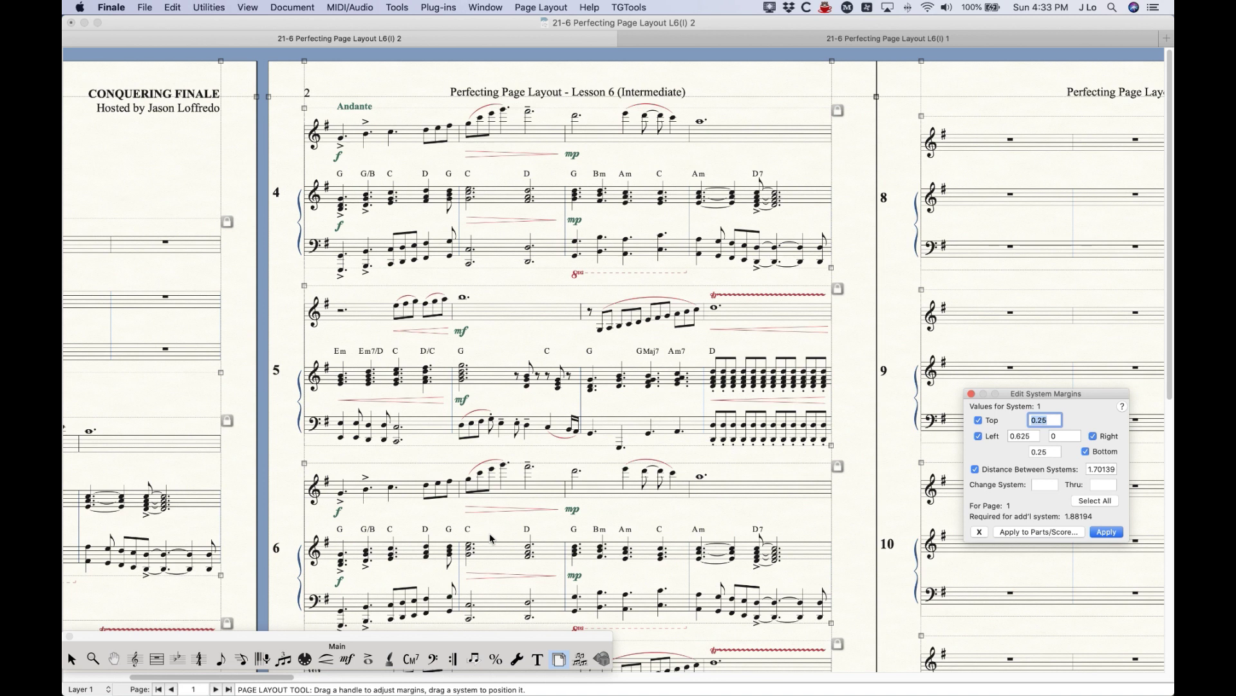
left_click(414, 150)
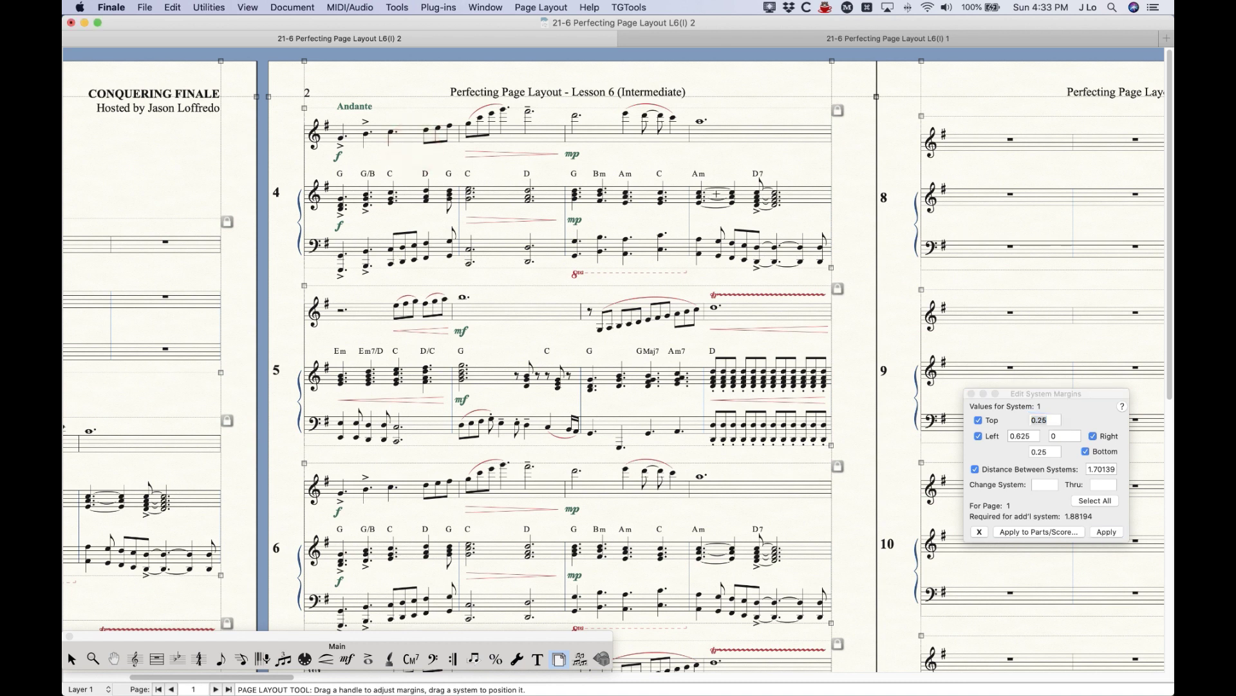
left_click(72, 659)
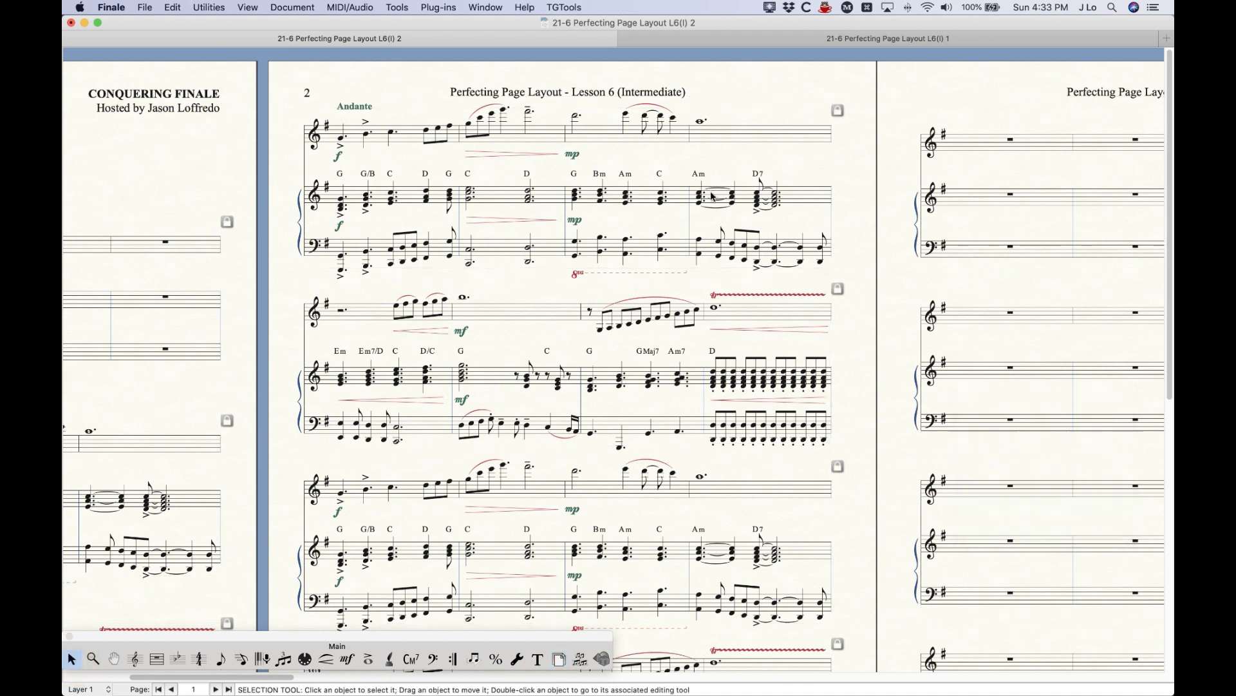
left_click(715, 198)
- Push the G–Bm–Am–C measure, page 1's last measure and a page-2 bass measure down one system each
key("Down")
left_click(691, 200)
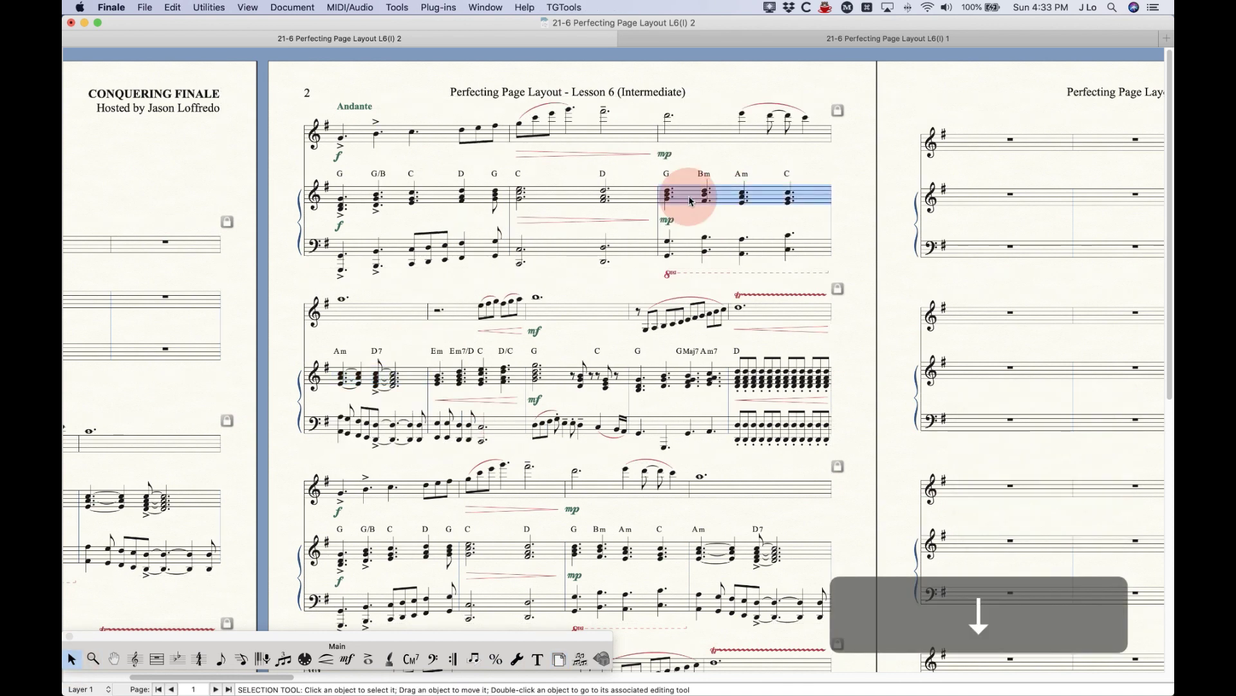
key("Down")
scroll(326, 461, "down", 10)
scroll(403, 436, "left", 6)
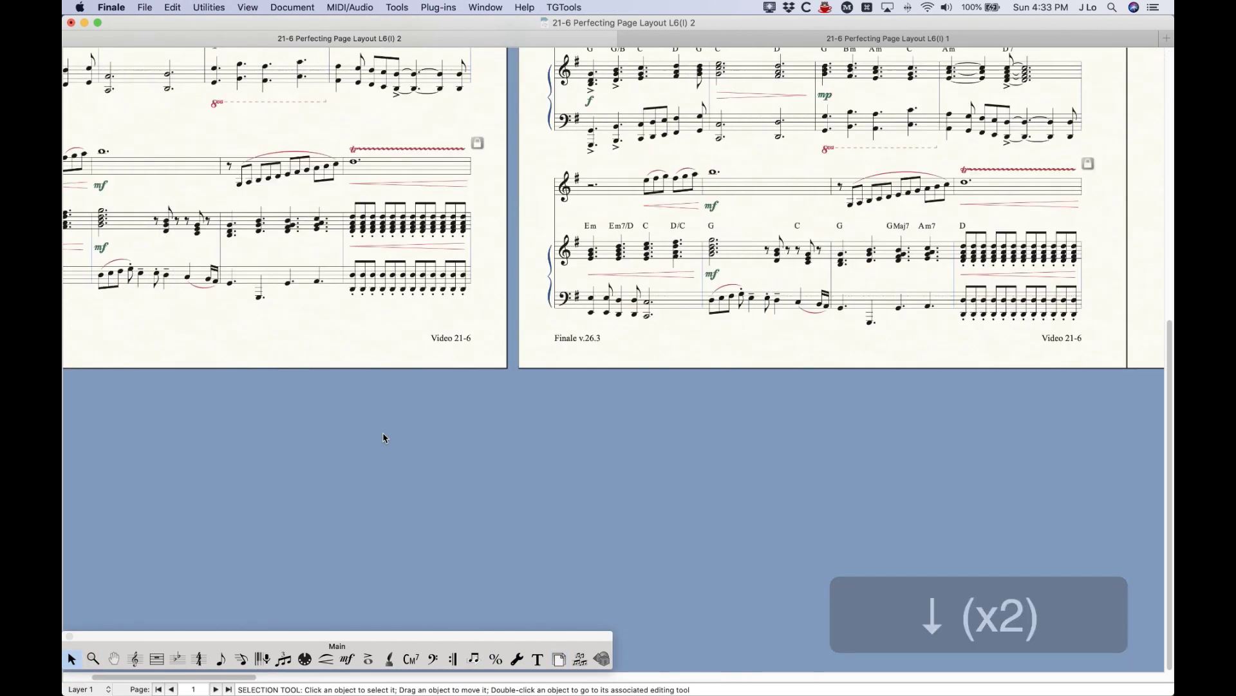
left_click(425, 282)
key("Down")
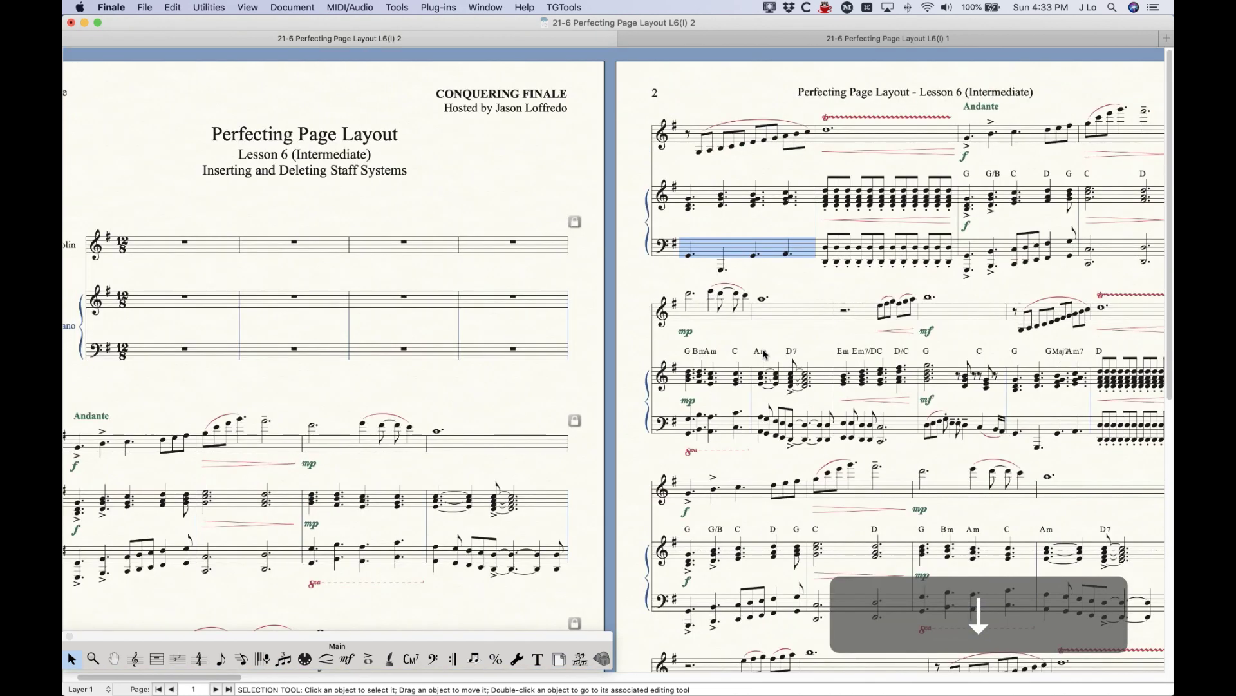
left_click(828, 265)
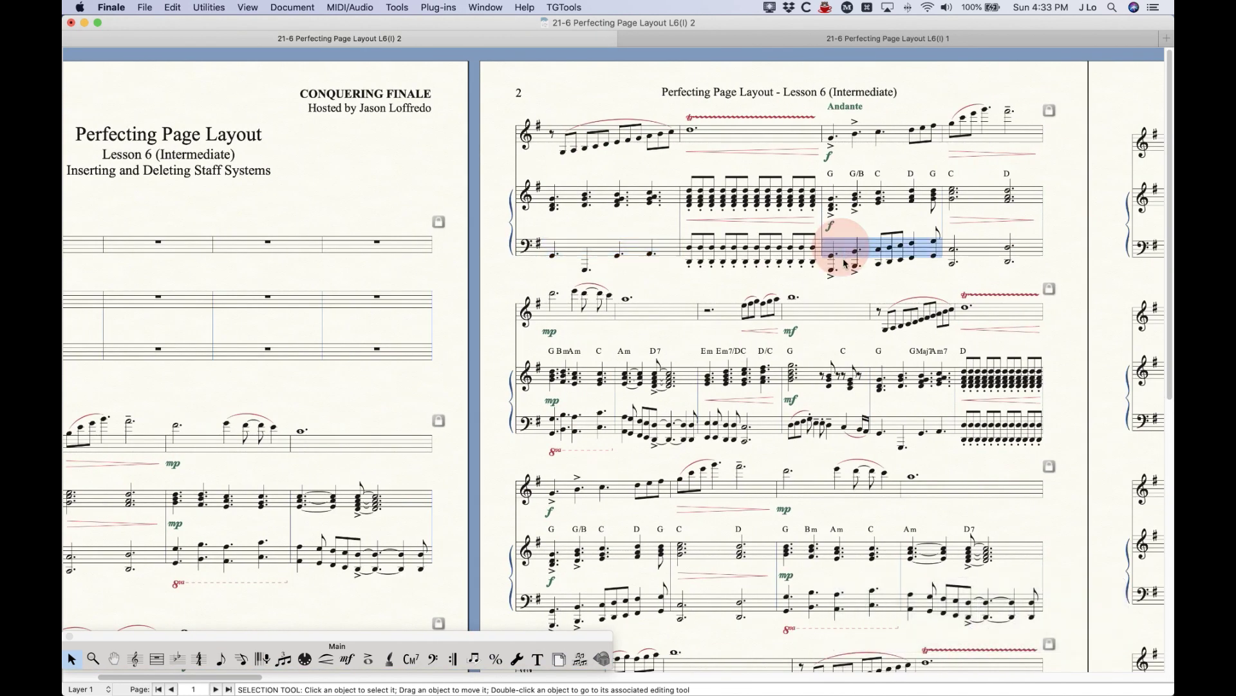
key("Down")
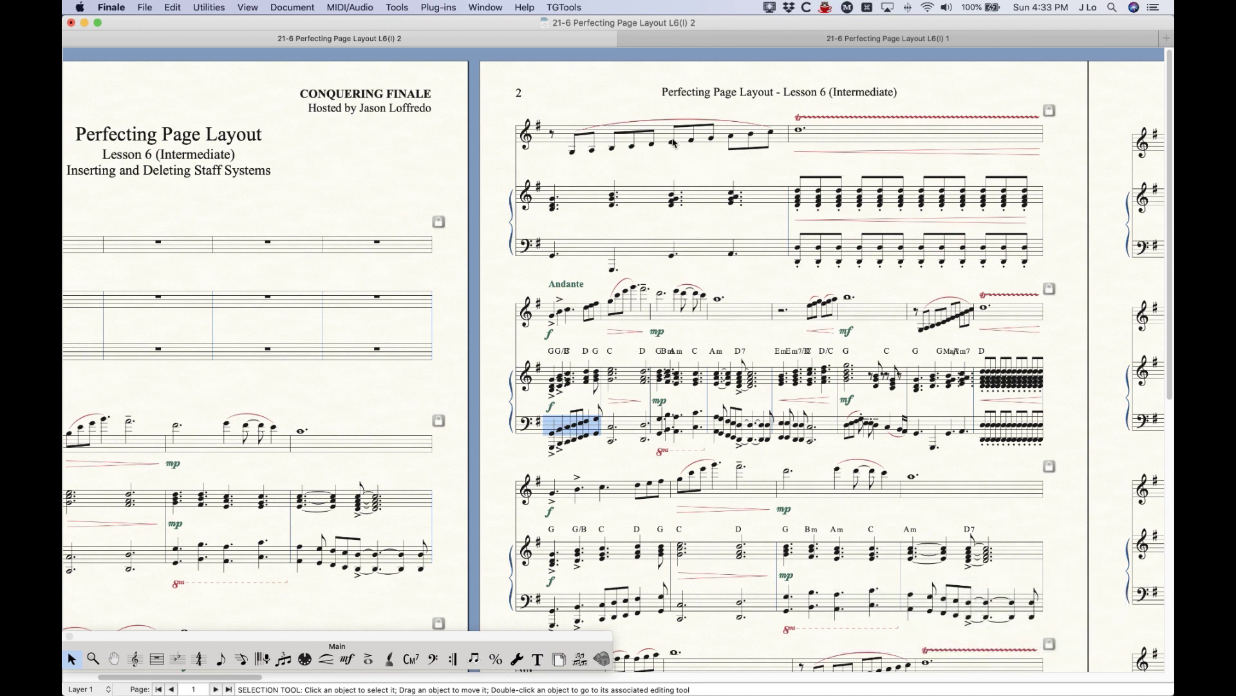
left_click(135, 659)
- Inspect page 2's second staff and chord symbols, then undo the last three measure moves
left_click(522, 186)
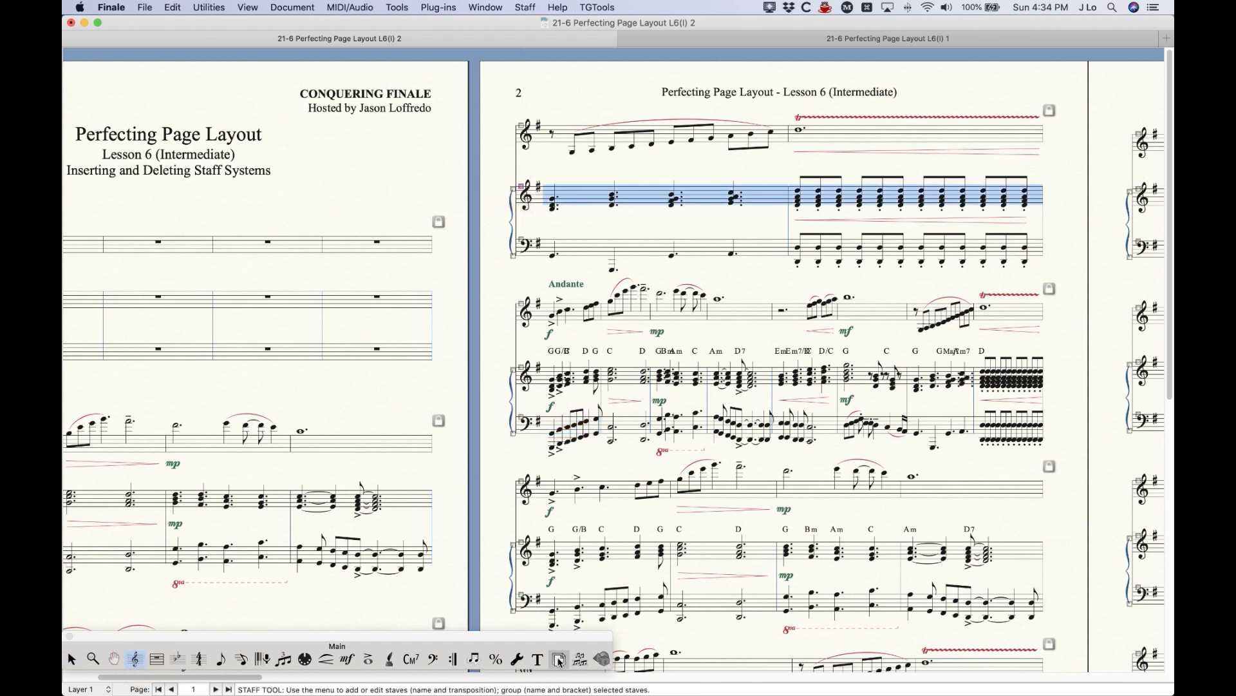
left_click(410, 658)
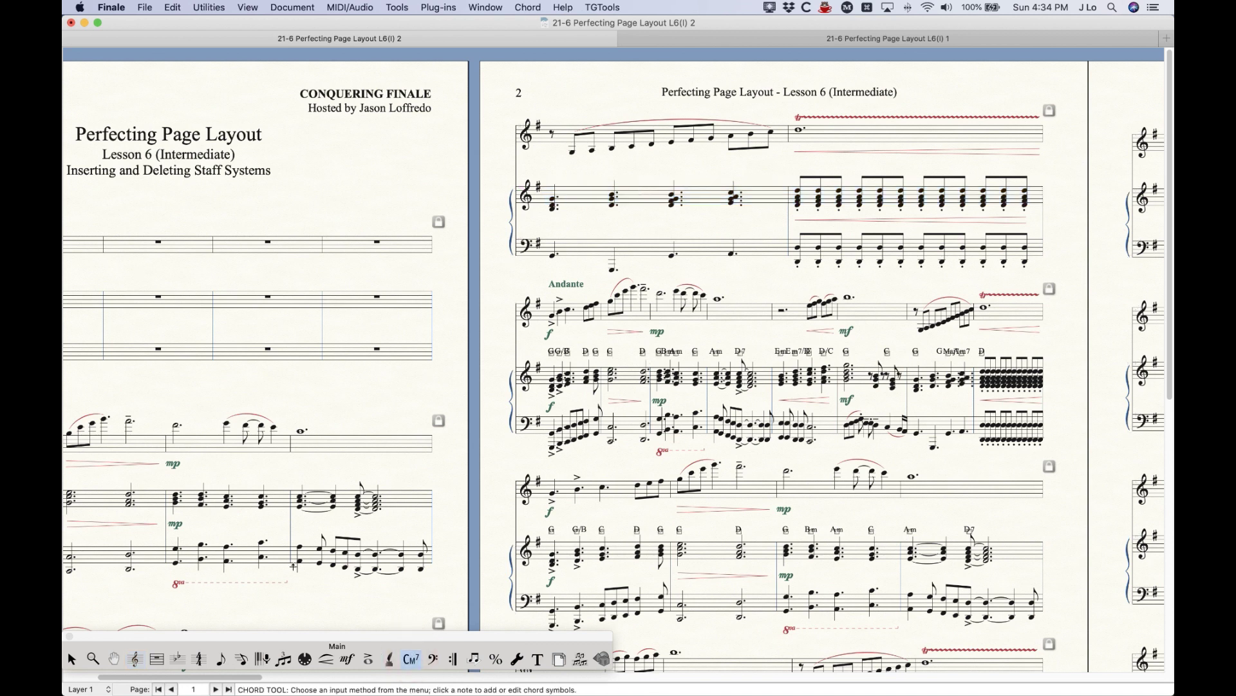
left_click(71, 658)
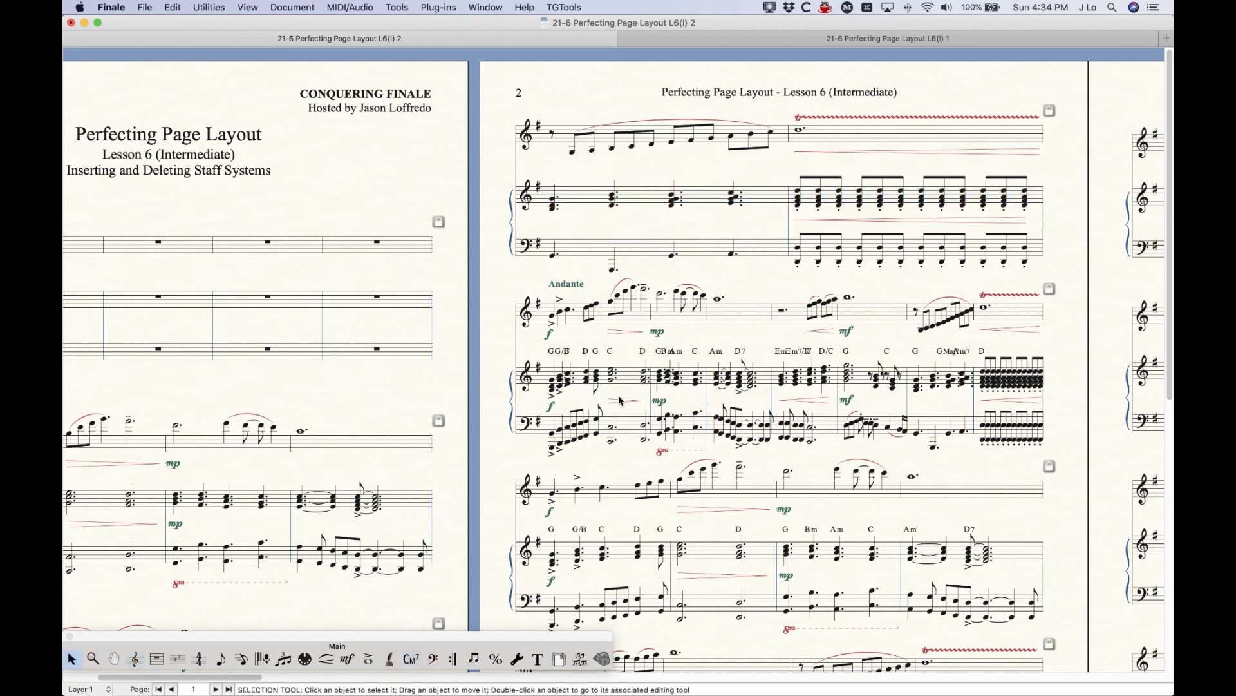
key("super+z")
key("super+z")
key("super+z")
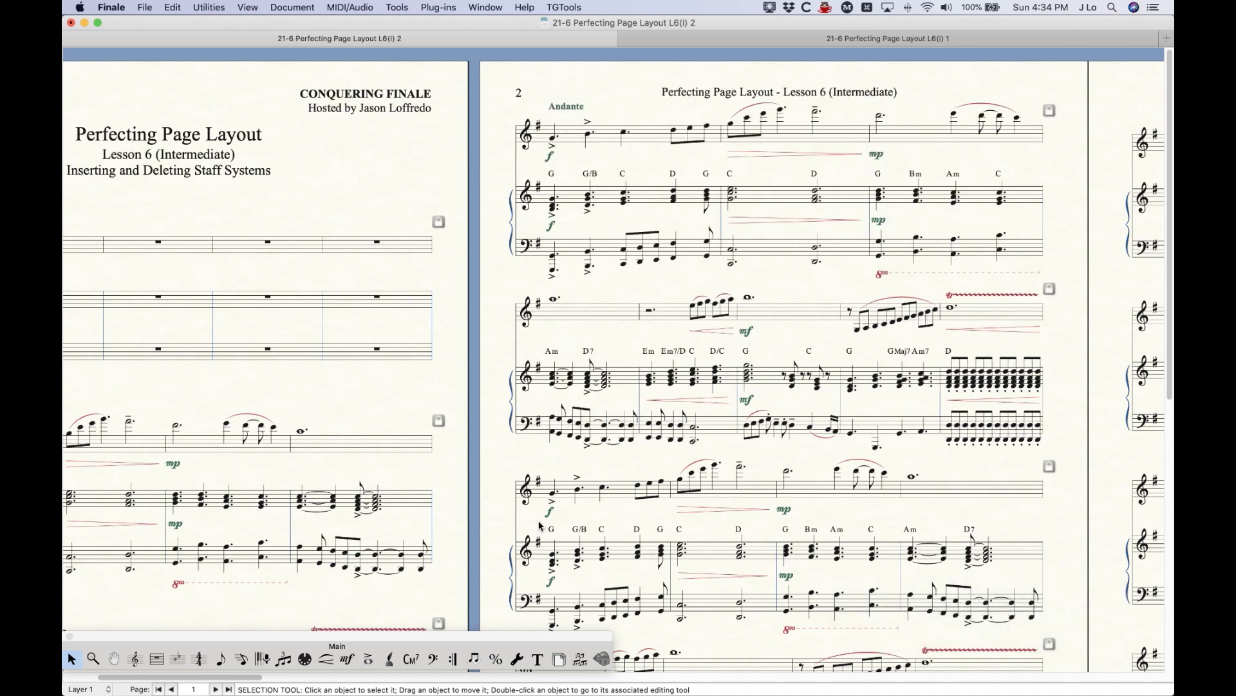
- Check page 2's first system in Edit System Margins, then select page 2's first measure
left_click(559, 658)
double_click(634, 168)
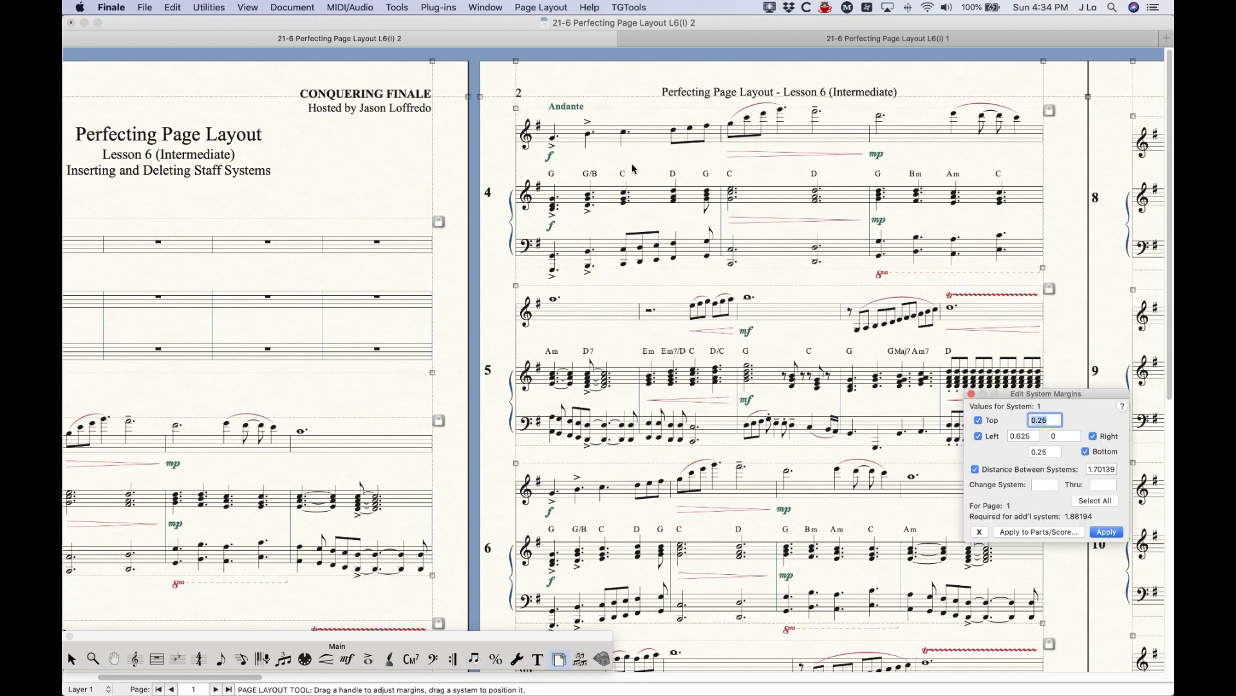
left_click(670, 172)
left_click(657, 158)
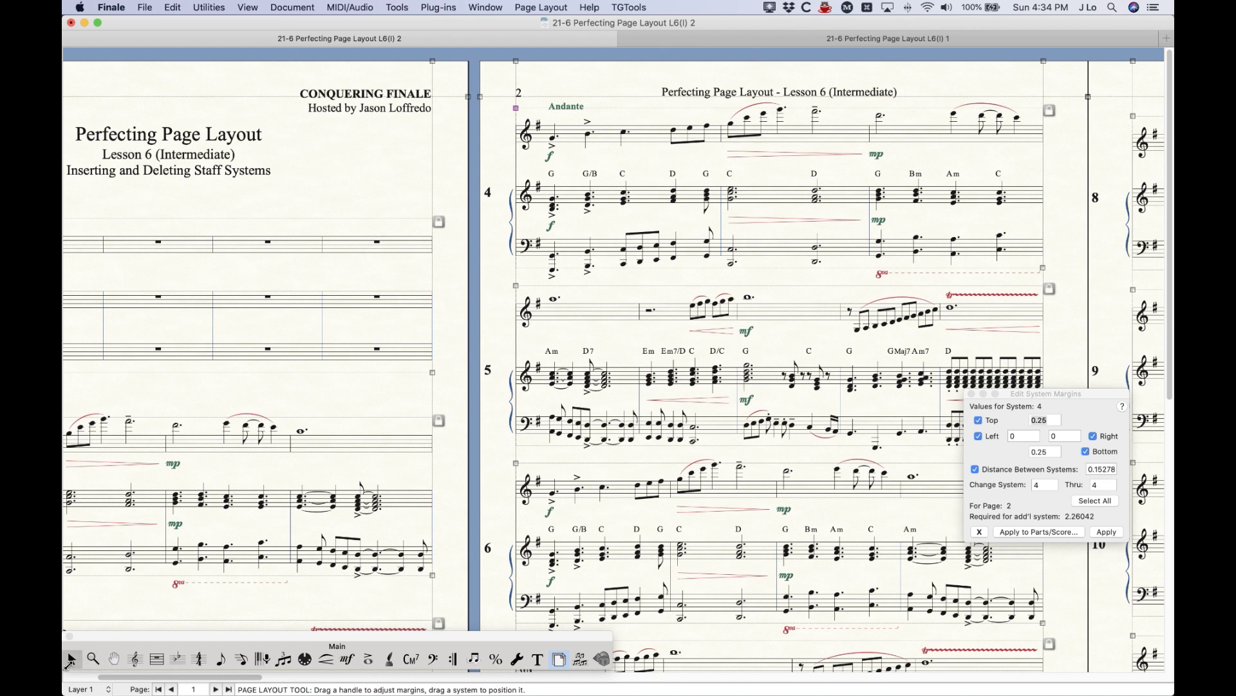
left_click(71, 658)
left_click(635, 142)
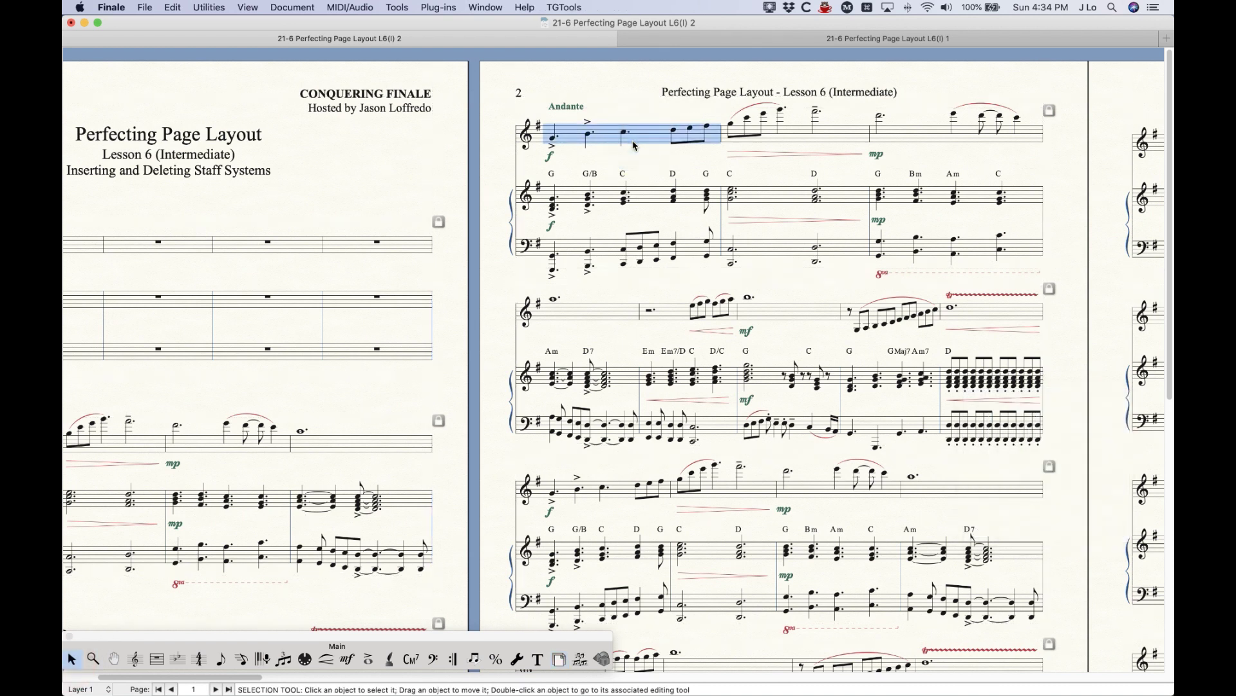
- Insert a stack of 4 empty measures before page 2's first measure
right_click(634, 145)
left_click(673, 354)
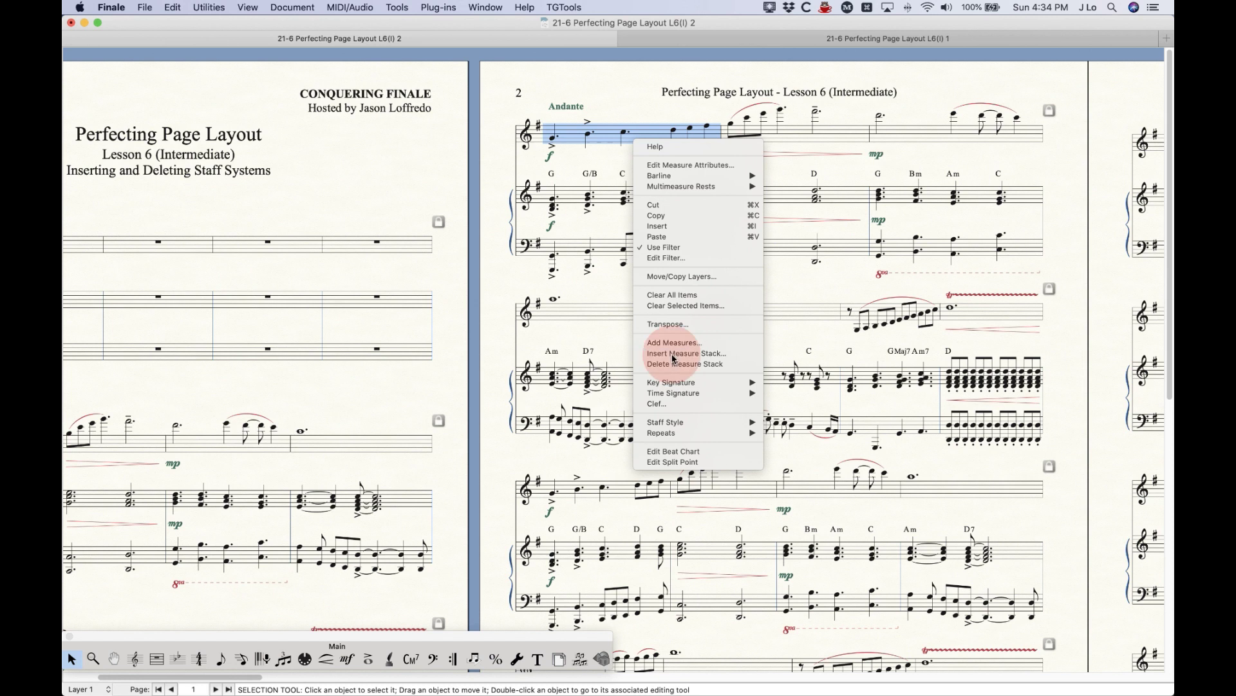
type("4")
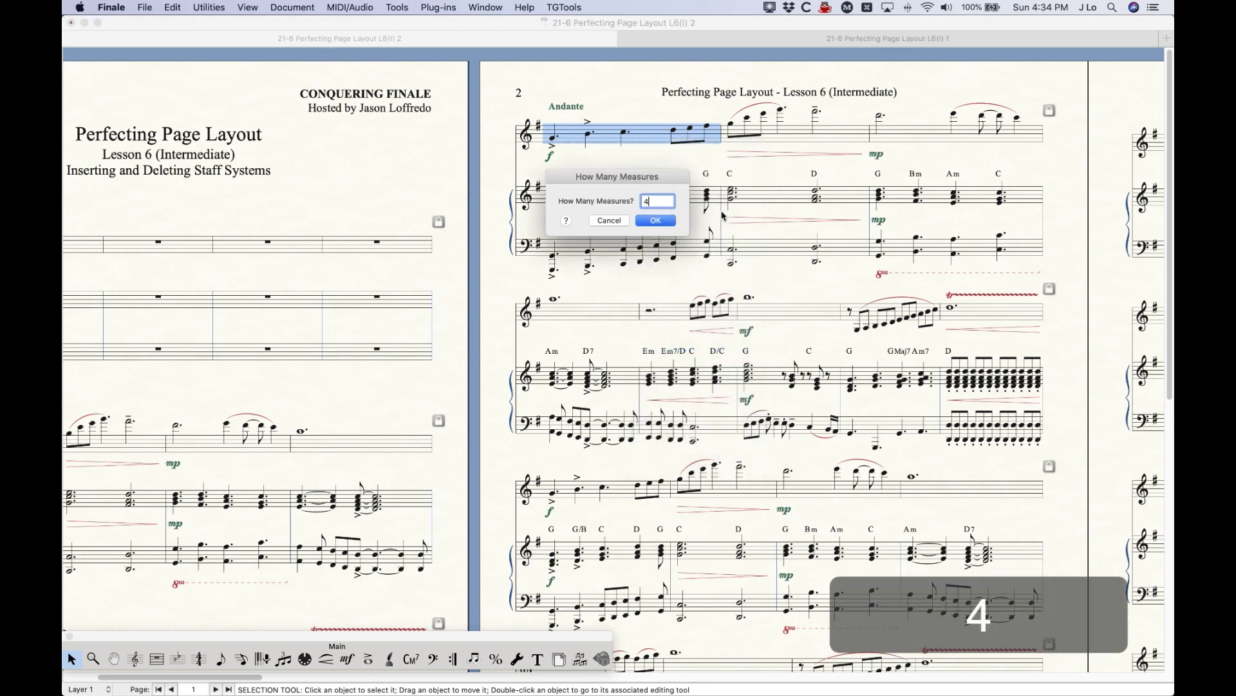
left_click(660, 221)
- Push the first Andante measure down two systems and select the whole Andante system
left_click(887, 138)
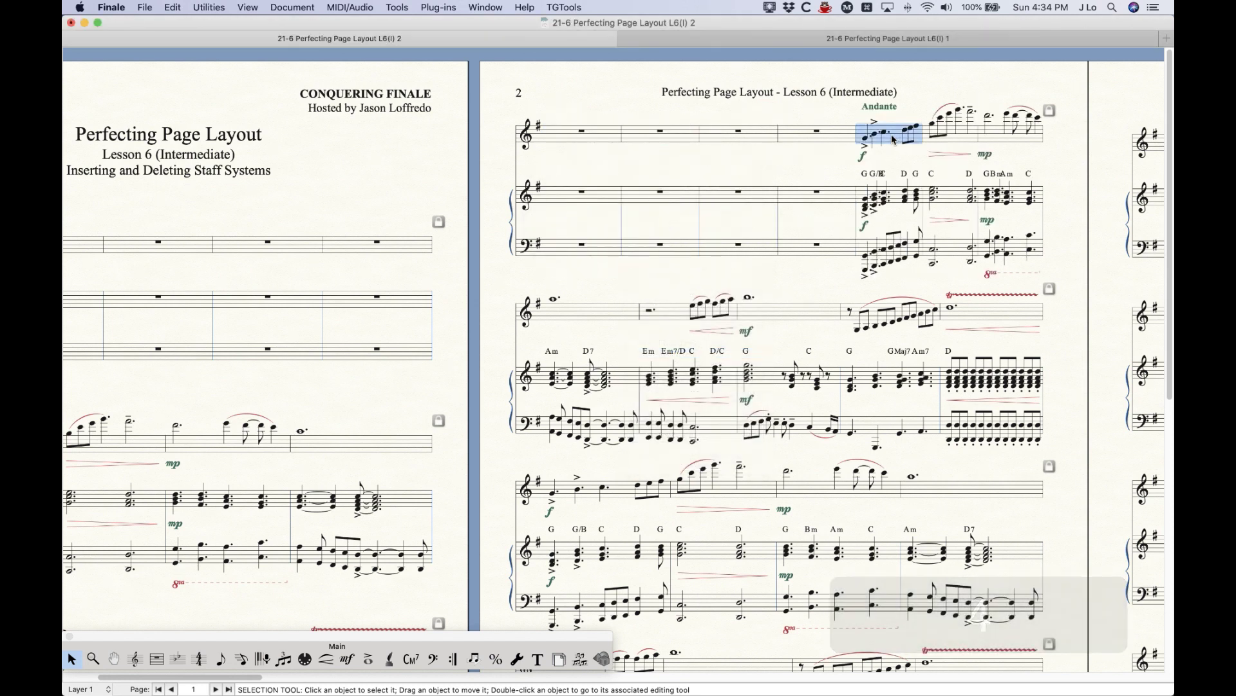
key("Down")
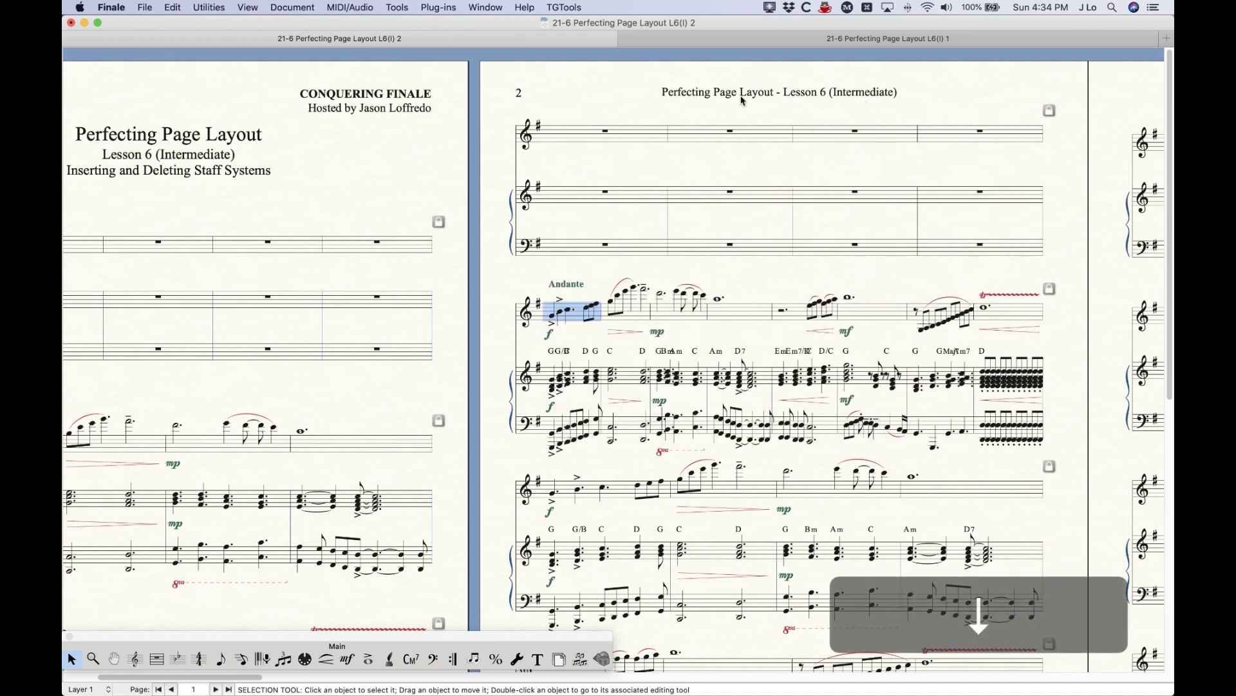
key("Down")
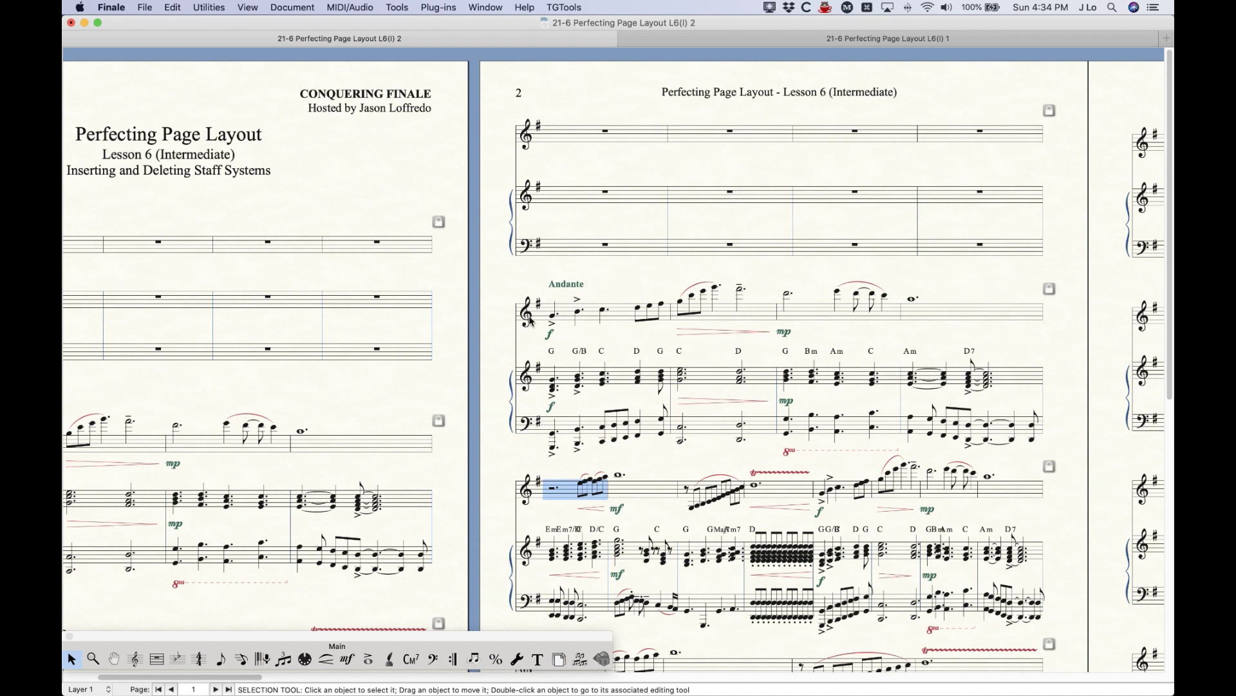
left_click(619, 320)
left_click(1012, 427, "shift")
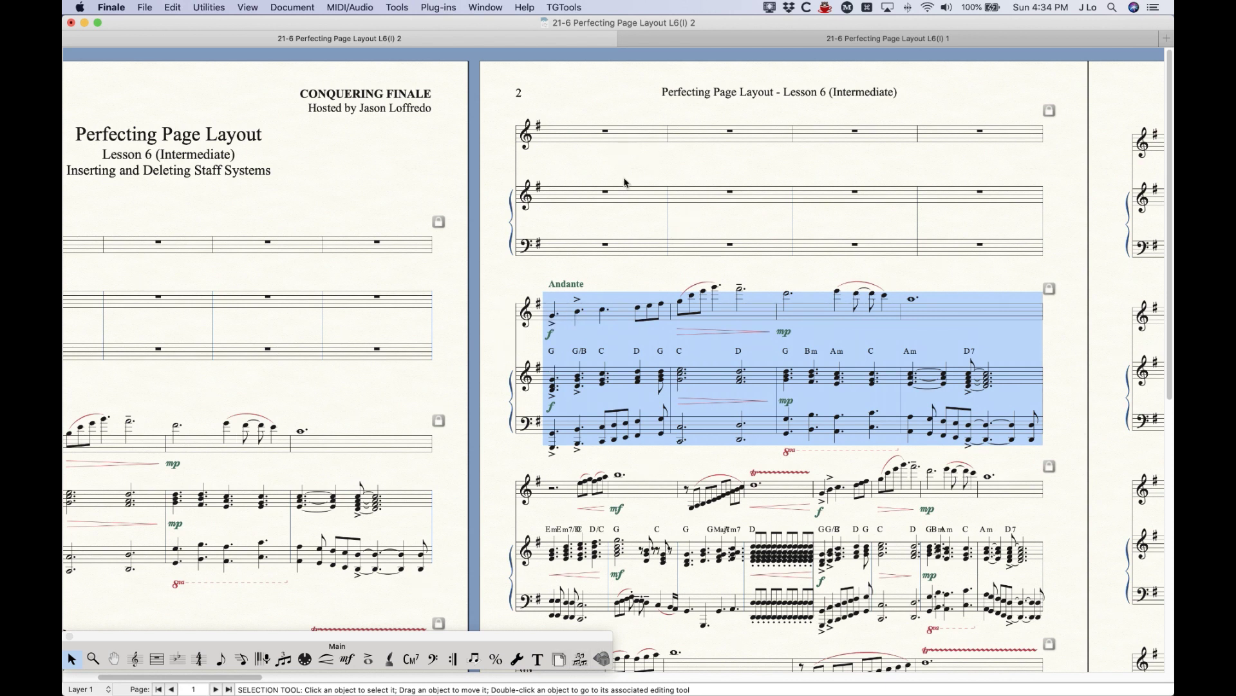
- Undo the measure insertion and moves, then open Edit System Margins on a page-2 system
key("super")
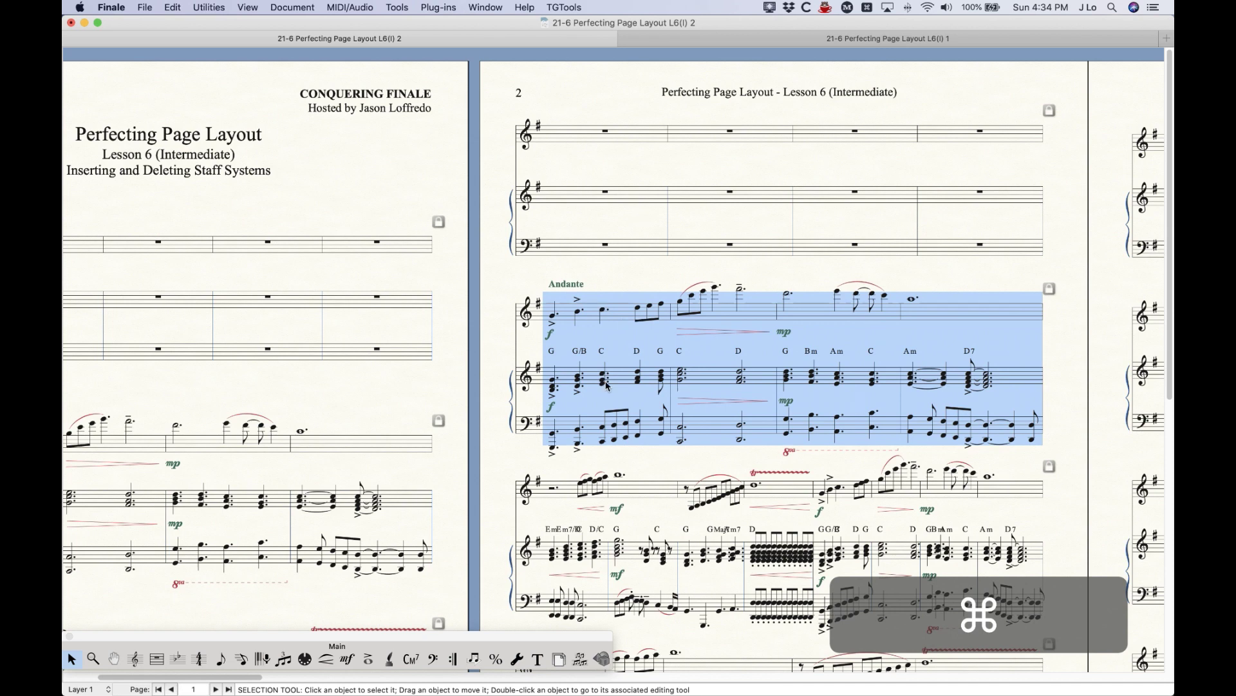
key("super+z")
key("super+z")
key("super+z")
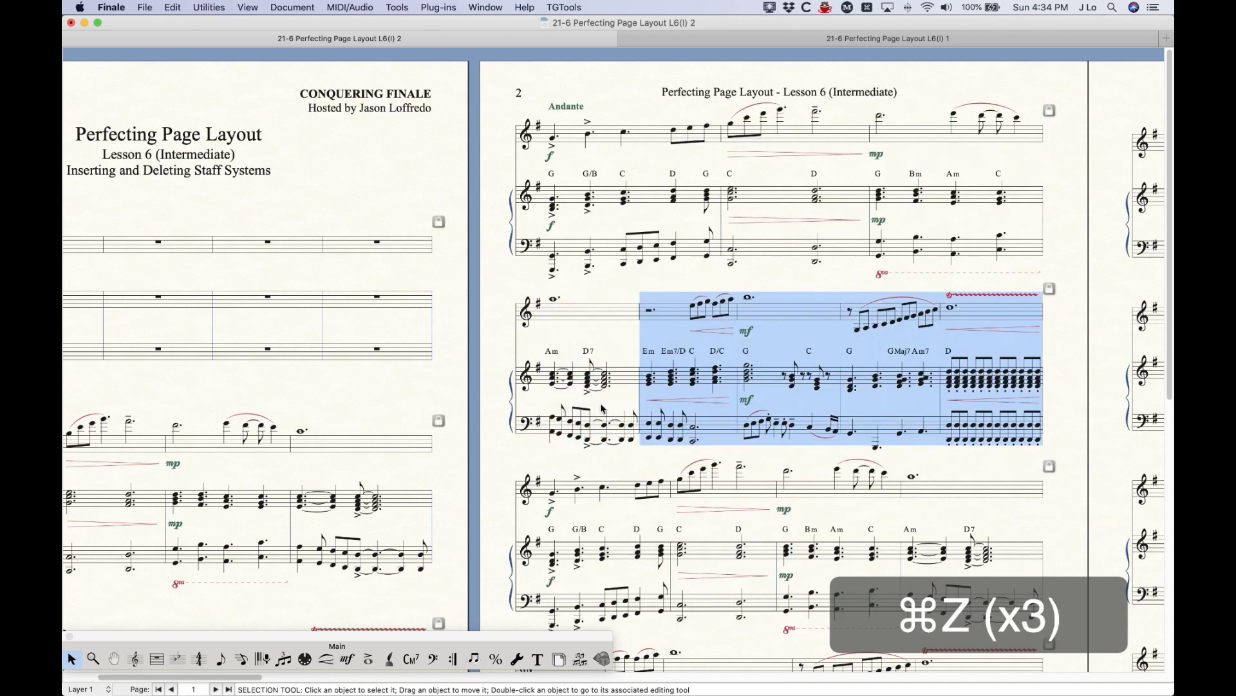
left_click(559, 659)
double_click(761, 210)
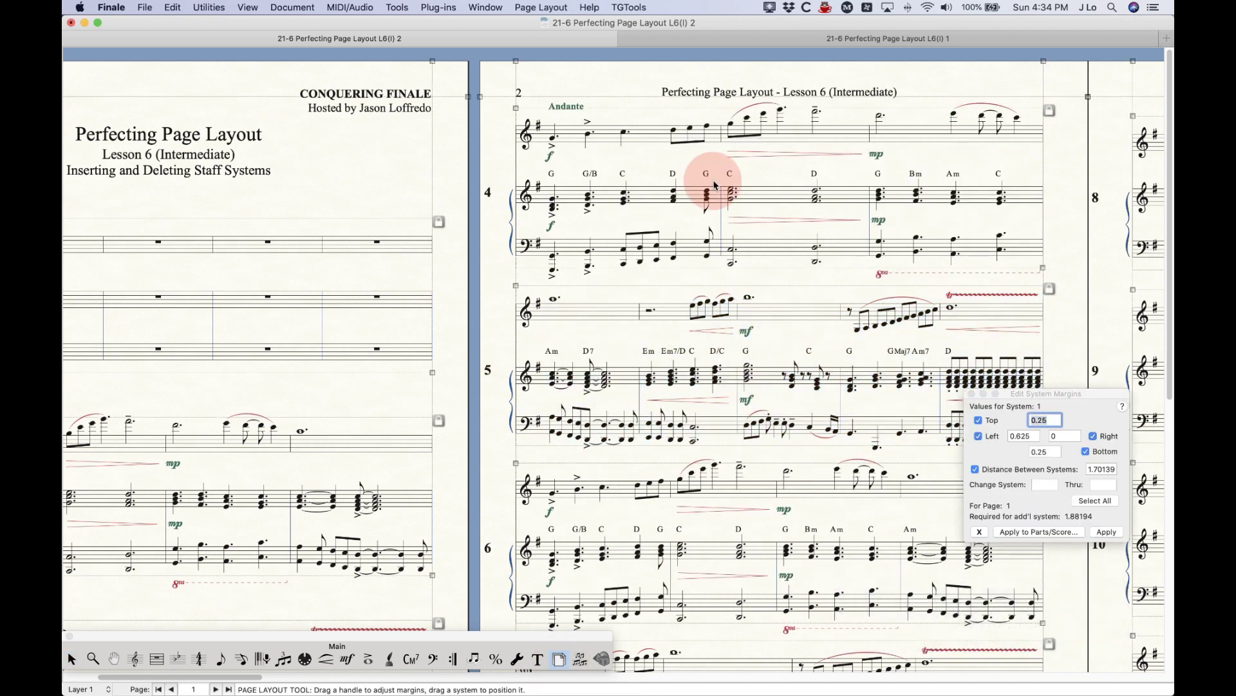
- Insert one empty four-measure staff system before system 4
left_click(545, 6)
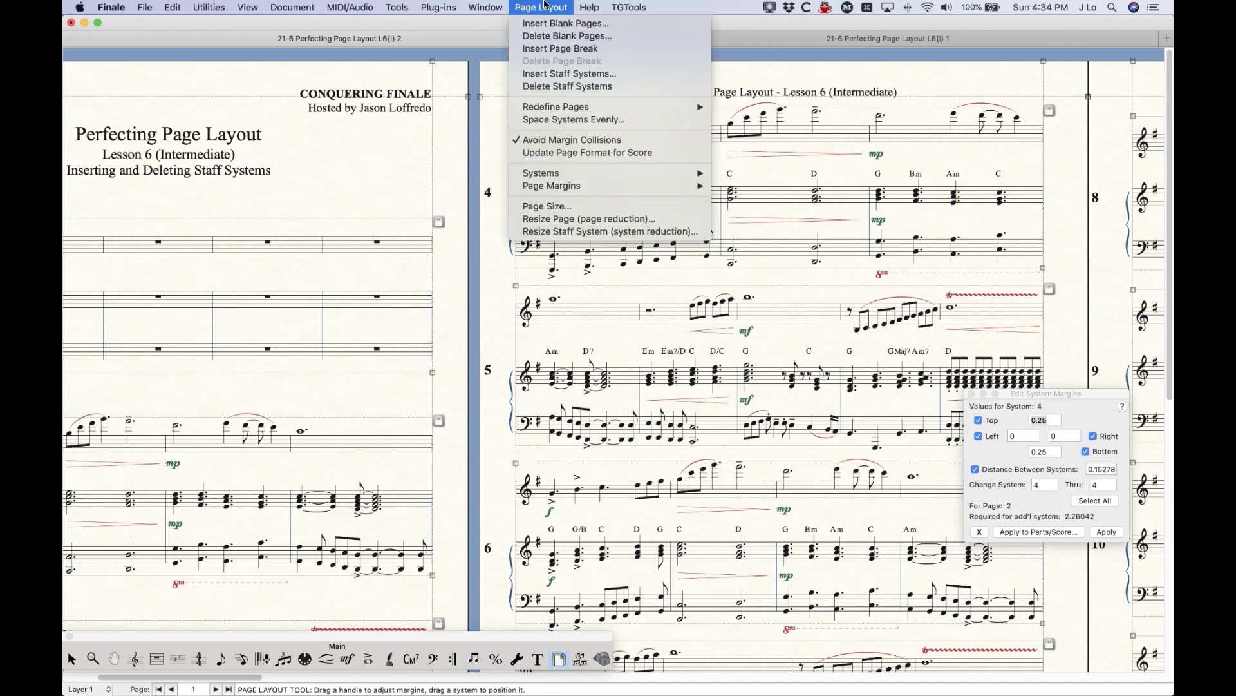
left_click(545, 75)
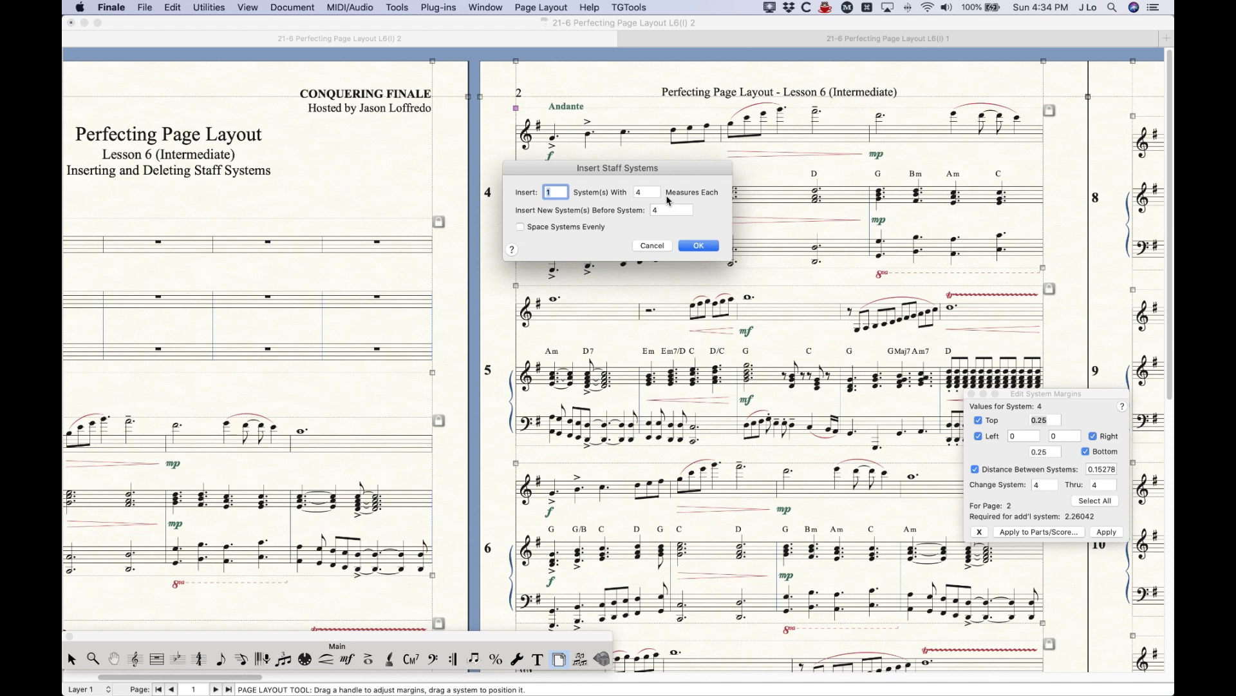
left_click(698, 245)
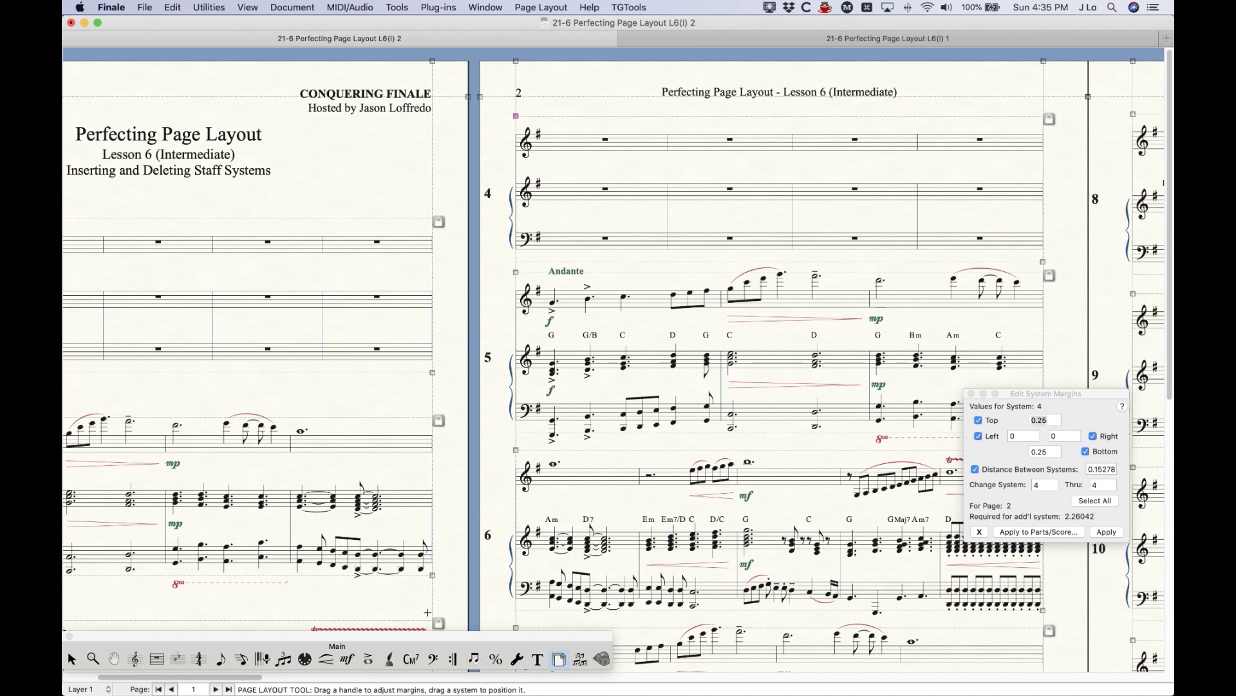
- Compare the system margin values of system 5 and the new system 4
left_click(585, 319)
scroll(607, 441, "down", 2)
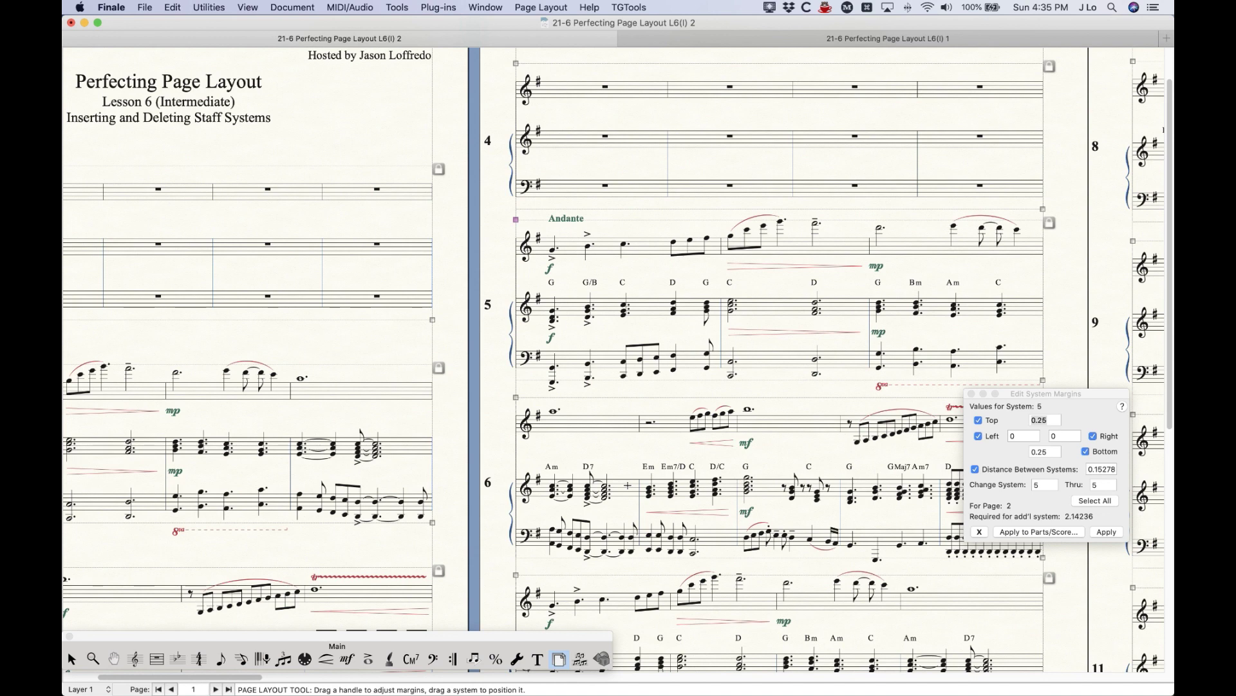
scroll(649, 506, "up", 2)
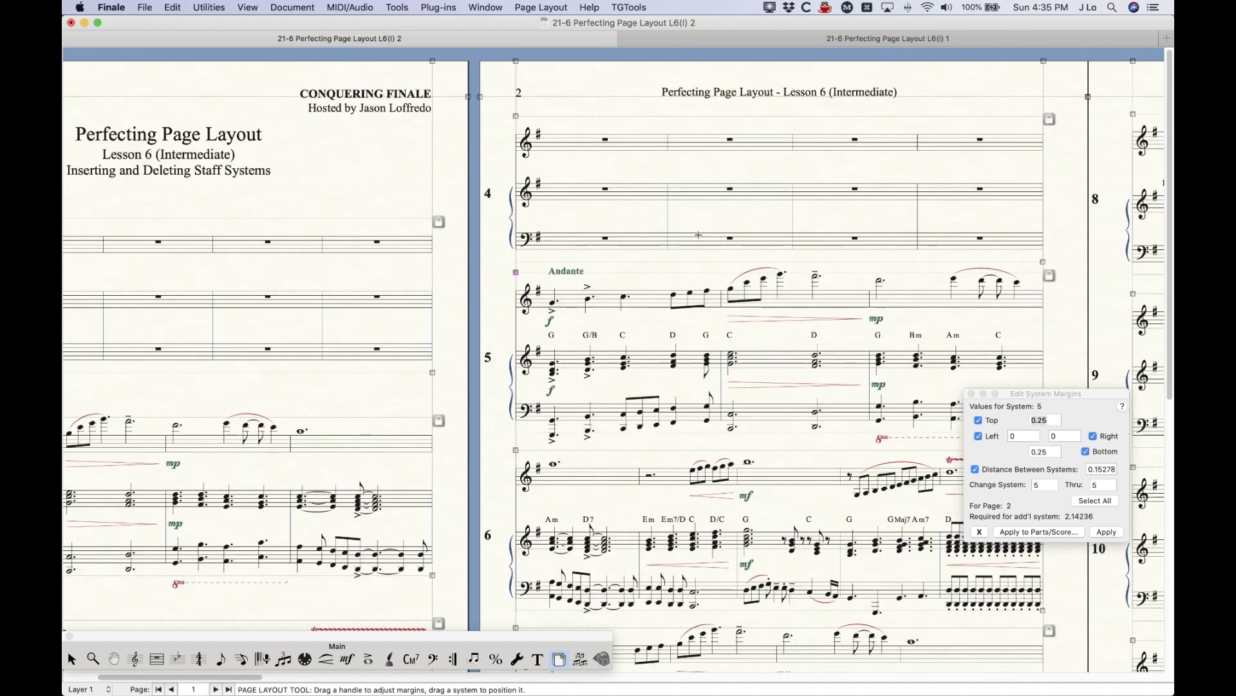
left_click(603, 168)
left_click(134, 658)
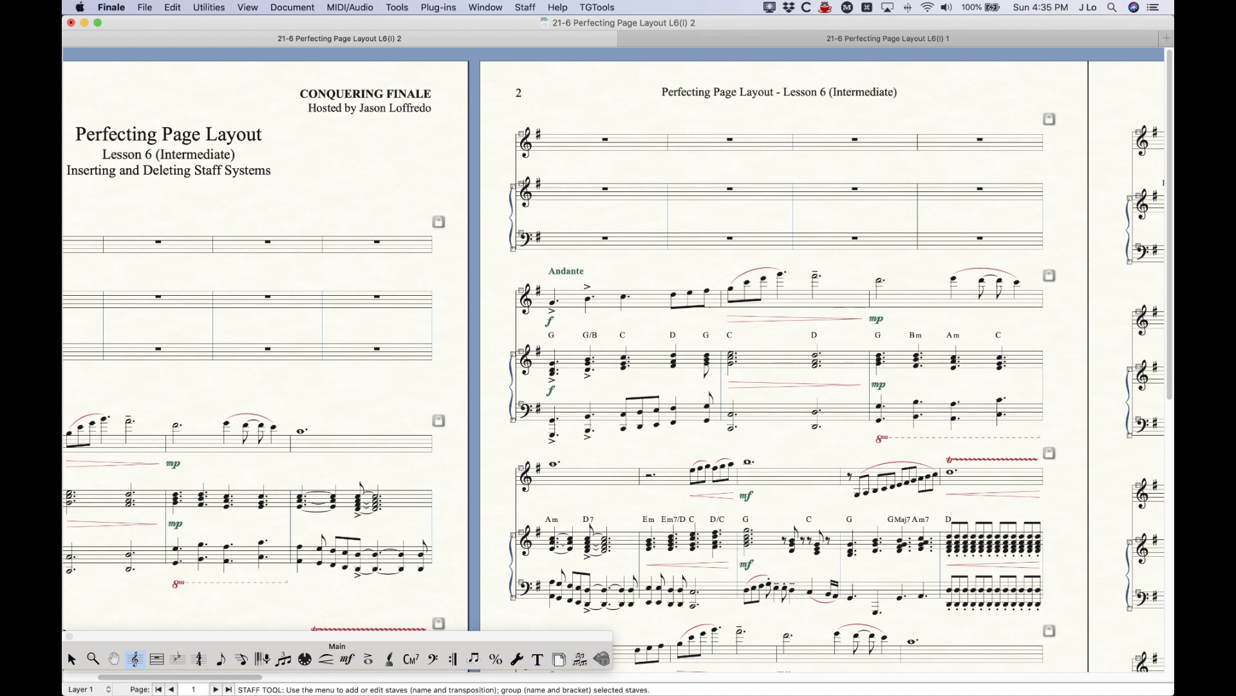
- Check the staff spacing of the inserted system's middle and bass staves
left_click(523, 184)
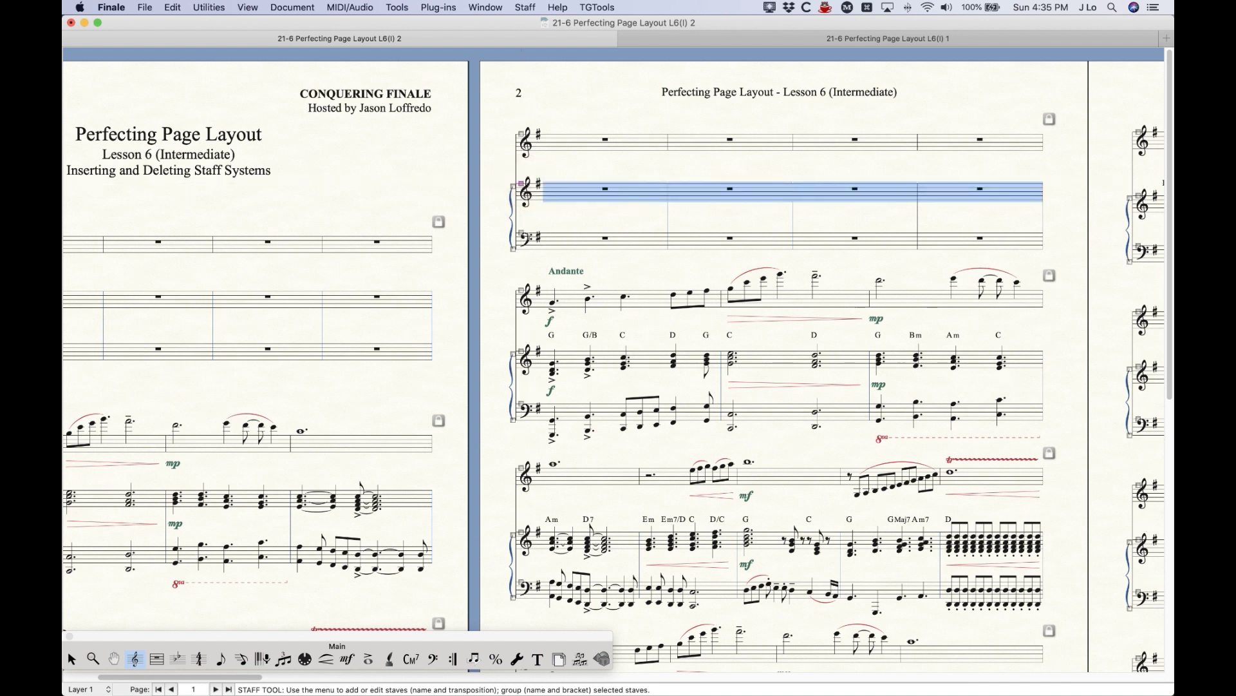
left_click(520, 233)
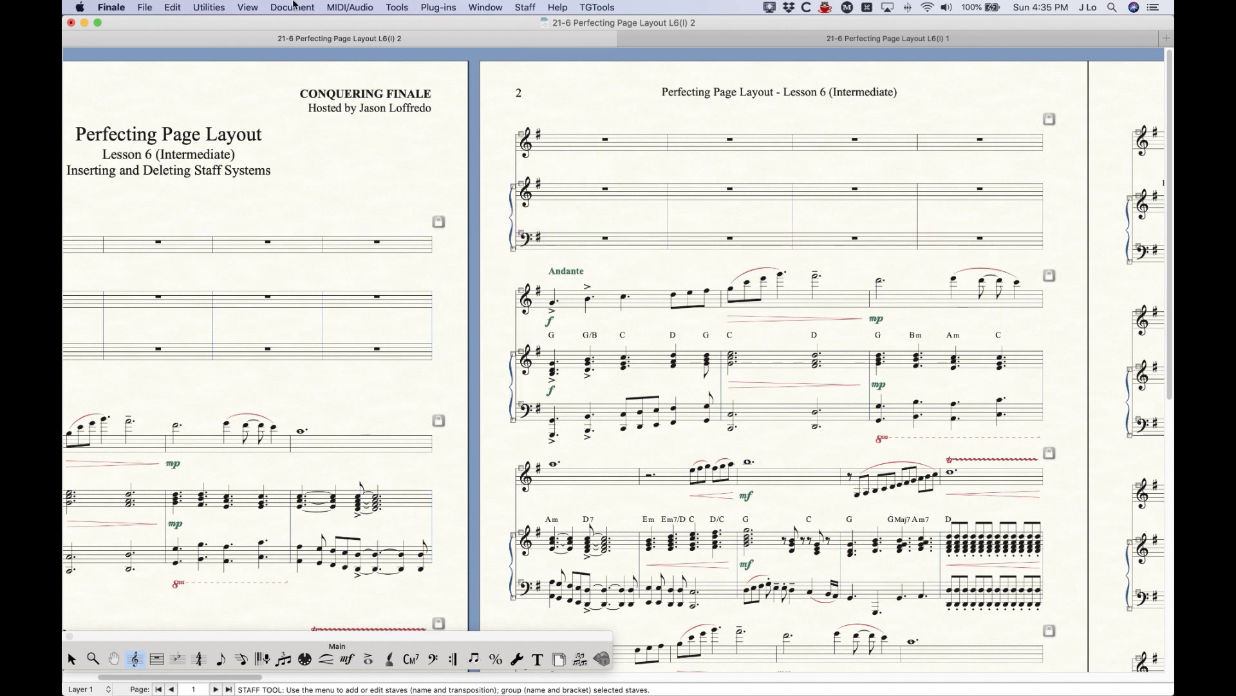
left_click(293, 7)
- Look up Default Topline to Topline Distance under Document Options > Staves, then cancel
left_click(322, 281)
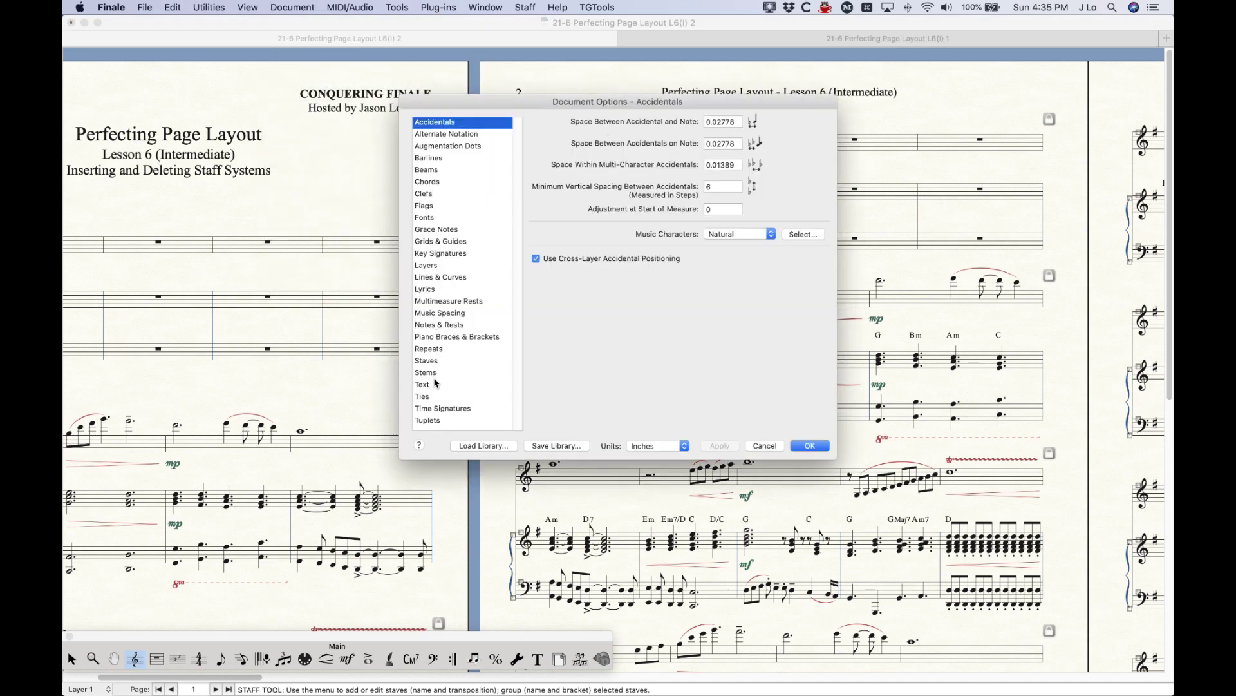
left_click(436, 361)
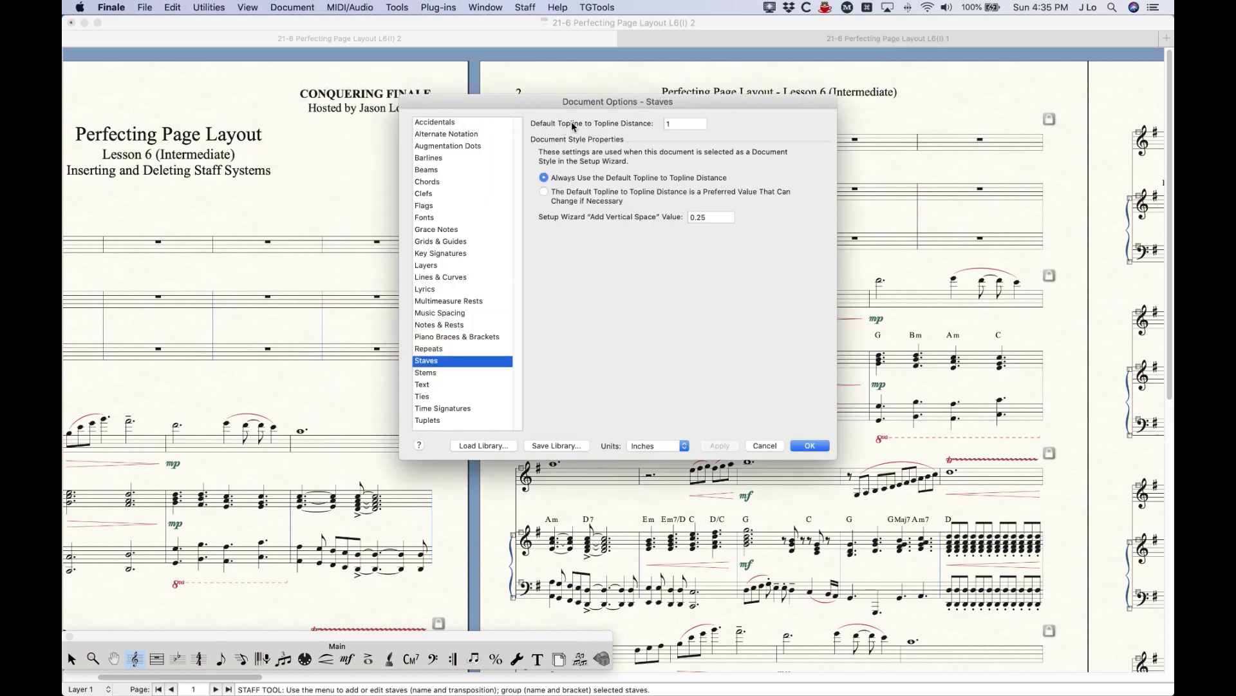
left_click(688, 123)
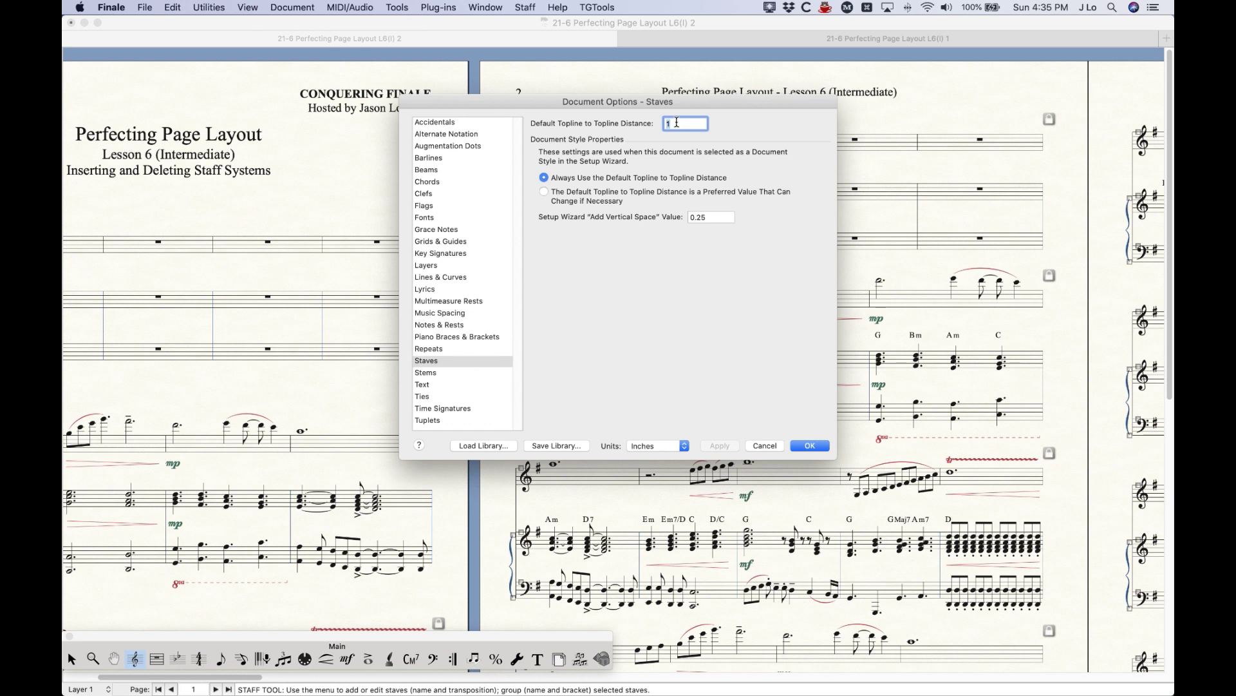
left_click(765, 445)
- Select the inserted middle staff, then show system 1's margins (top 0.25, left 0.625) in Page Layout
left_click(521, 184)
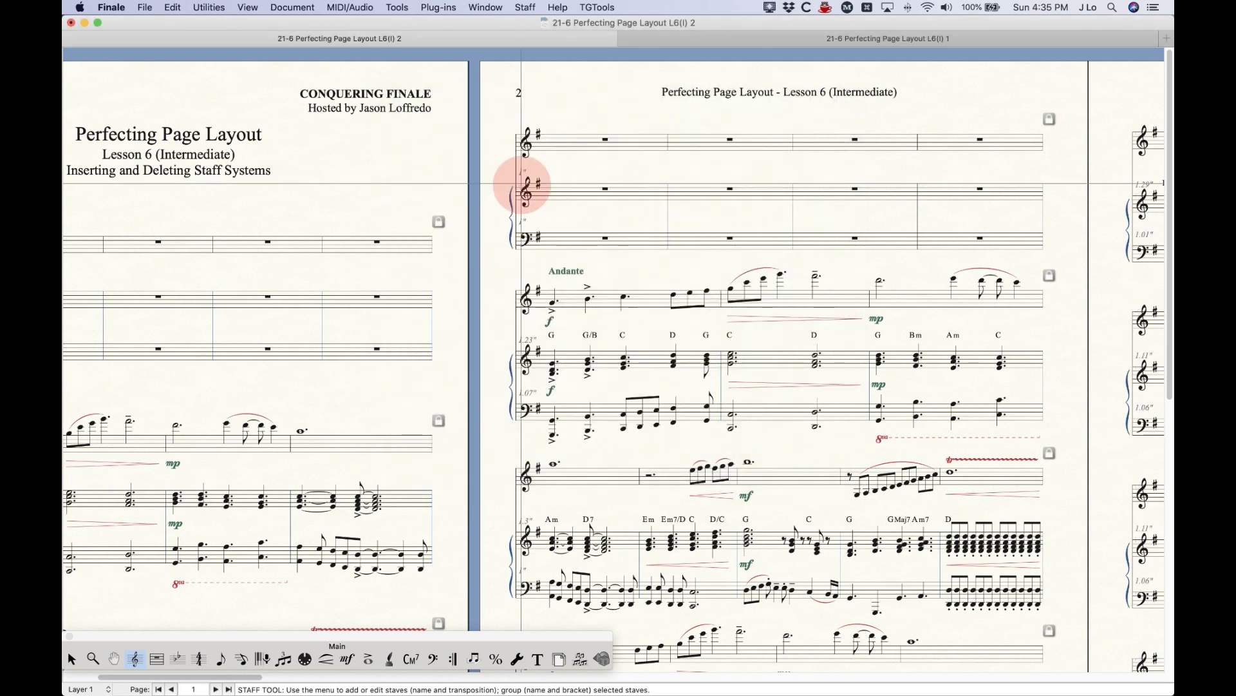
left_click(524, 7)
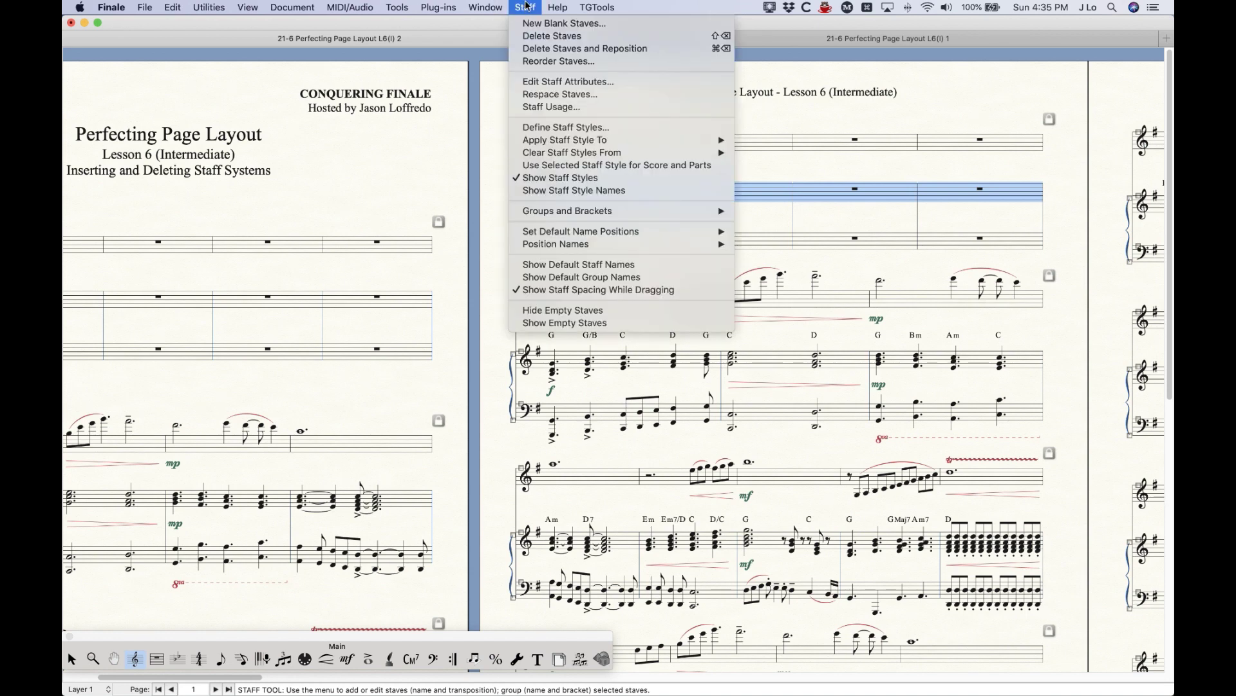
left_click(527, 8)
left_click(559, 659)
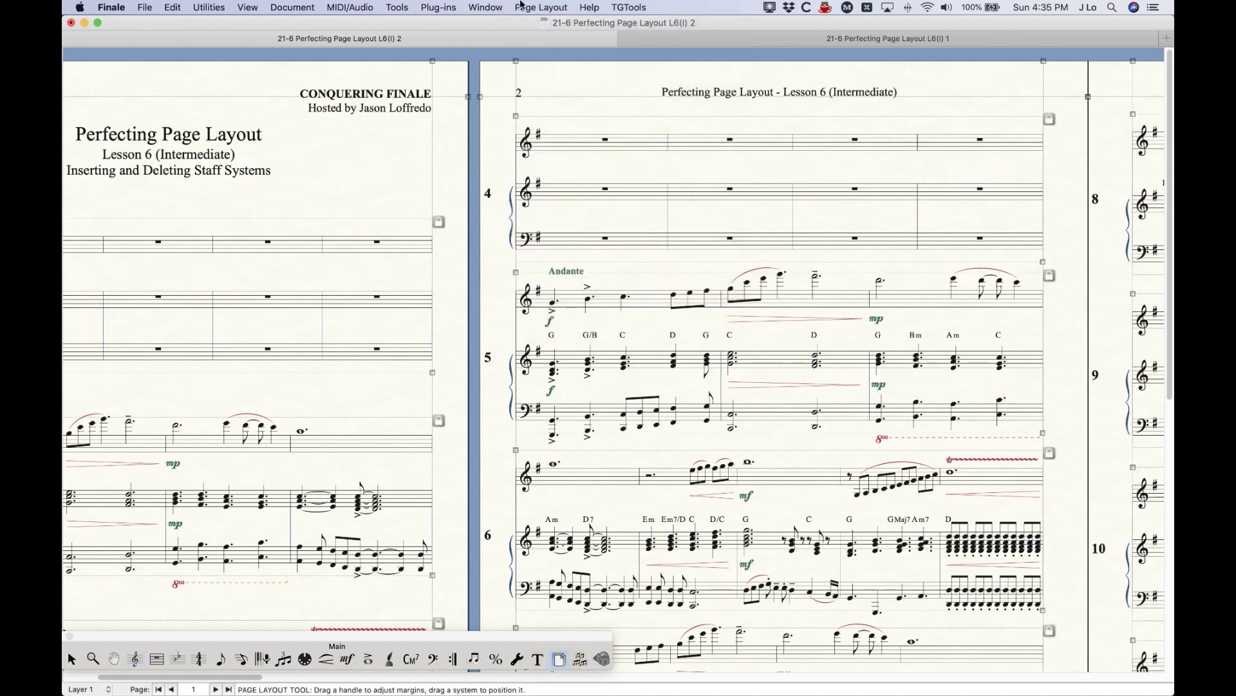
left_click(528, 7)
left_click(528, 8)
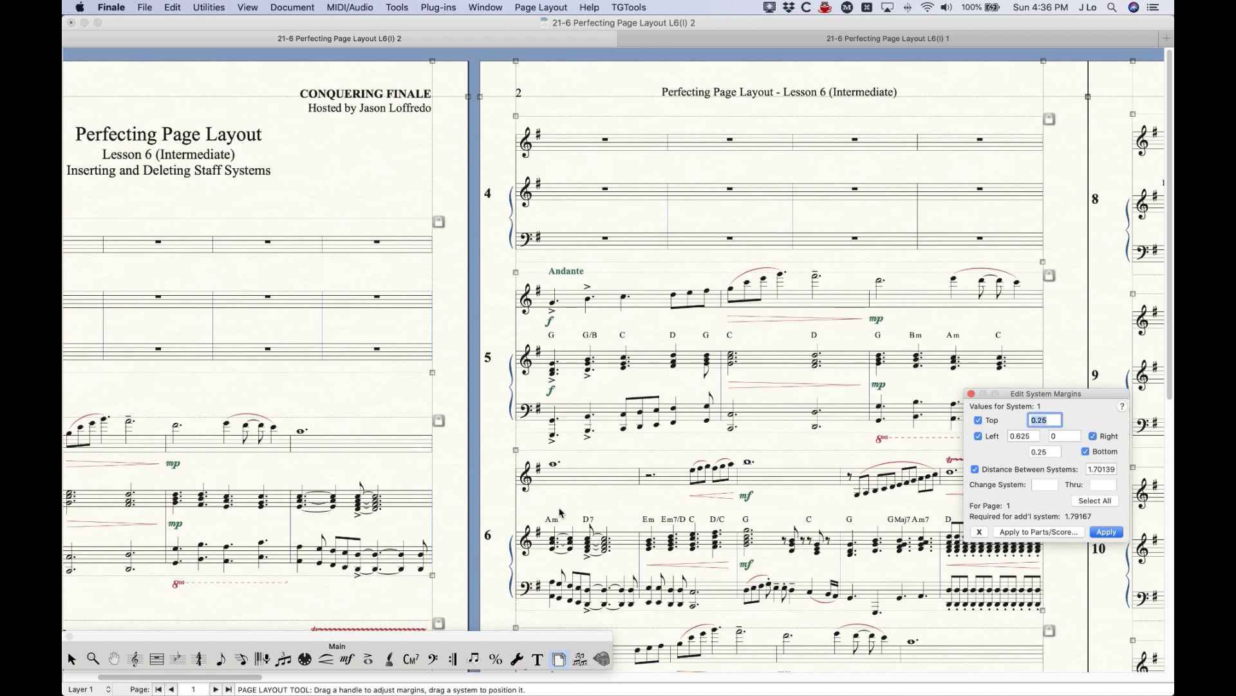
- Show the chord symbol handles and select the D chord in system 5
left_click(410, 659)
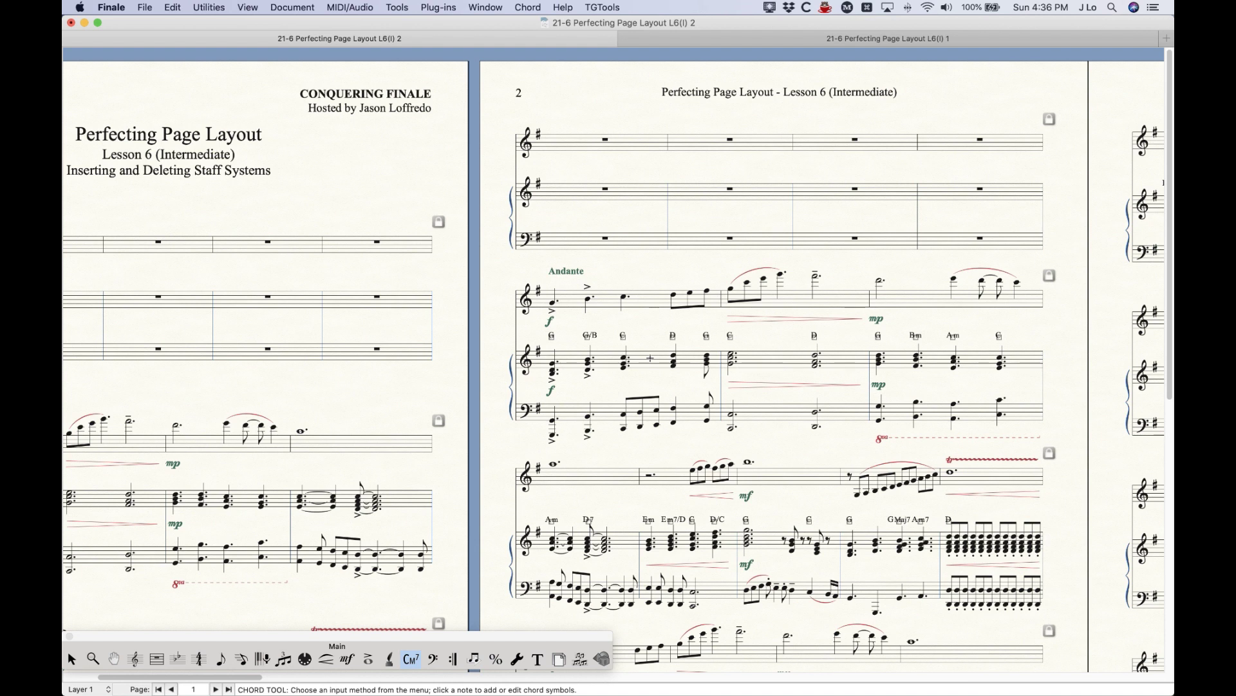
left_click(651, 358)
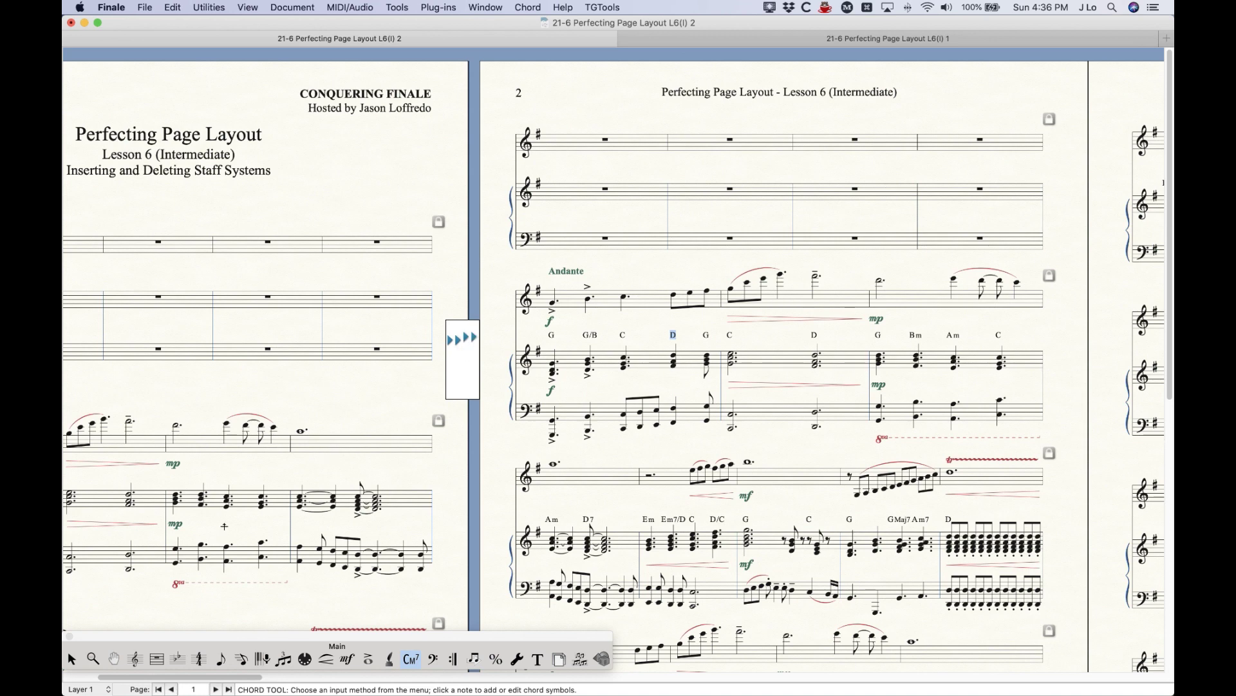
left_click(72, 659)
- Undo the empty system and move the next system's first measure up into page 2's top system
key("super+z")
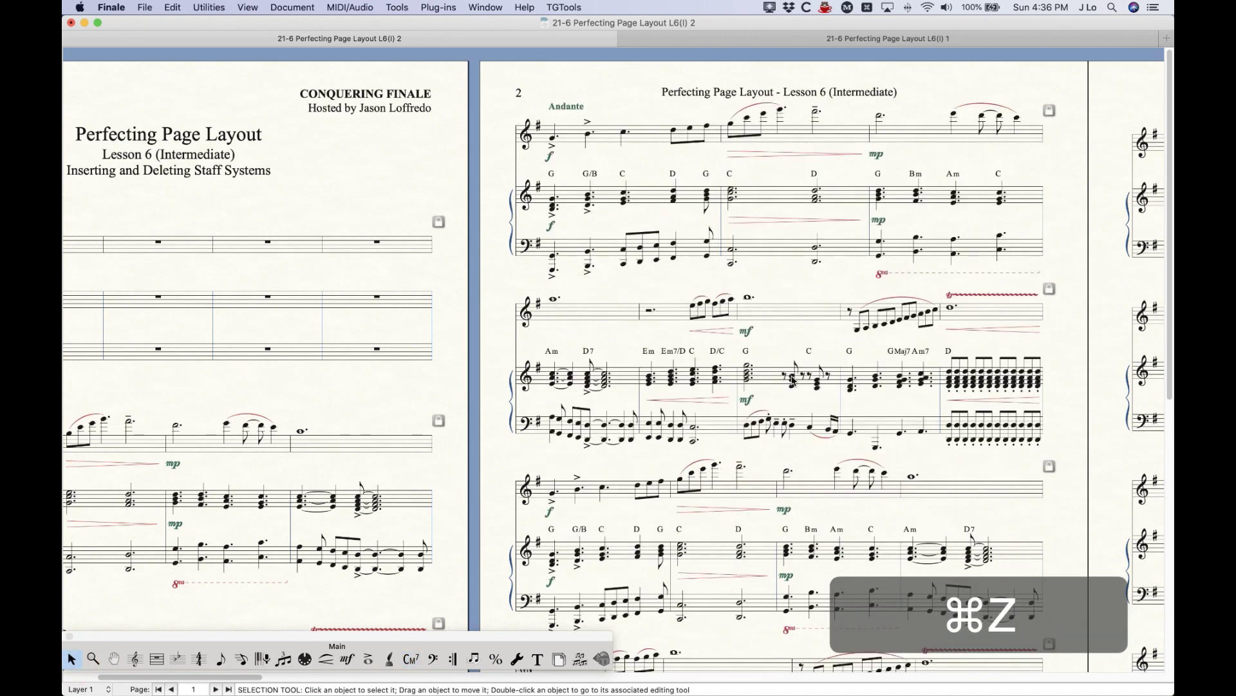
left_click(628, 319)
key("Up")
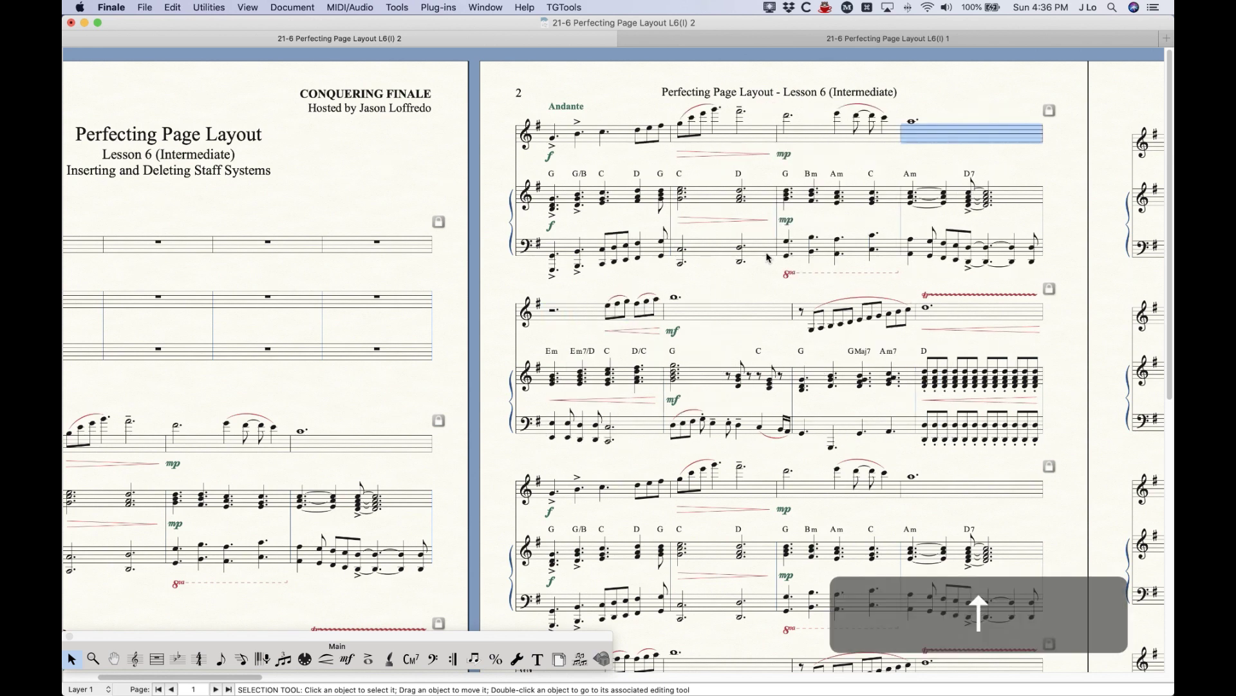
- Delete staff system 5 on page 2 with Page Layout > Delete Staff Systems
left_click(559, 658)
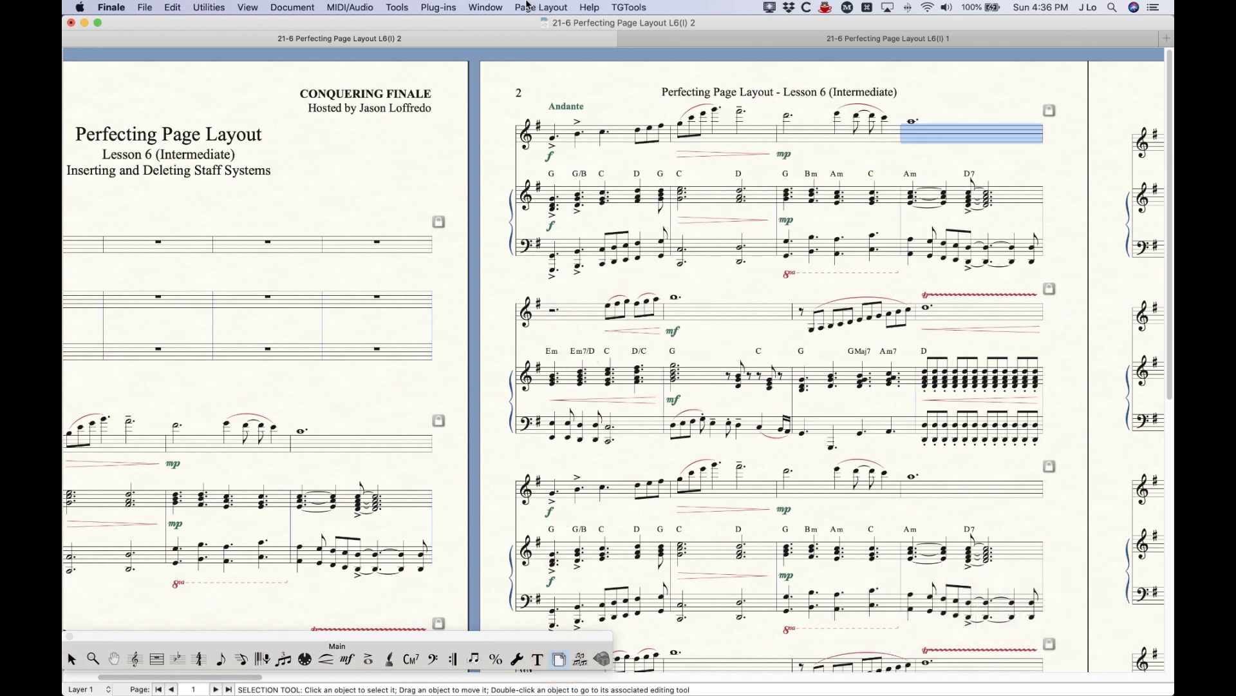
left_click(519, 7)
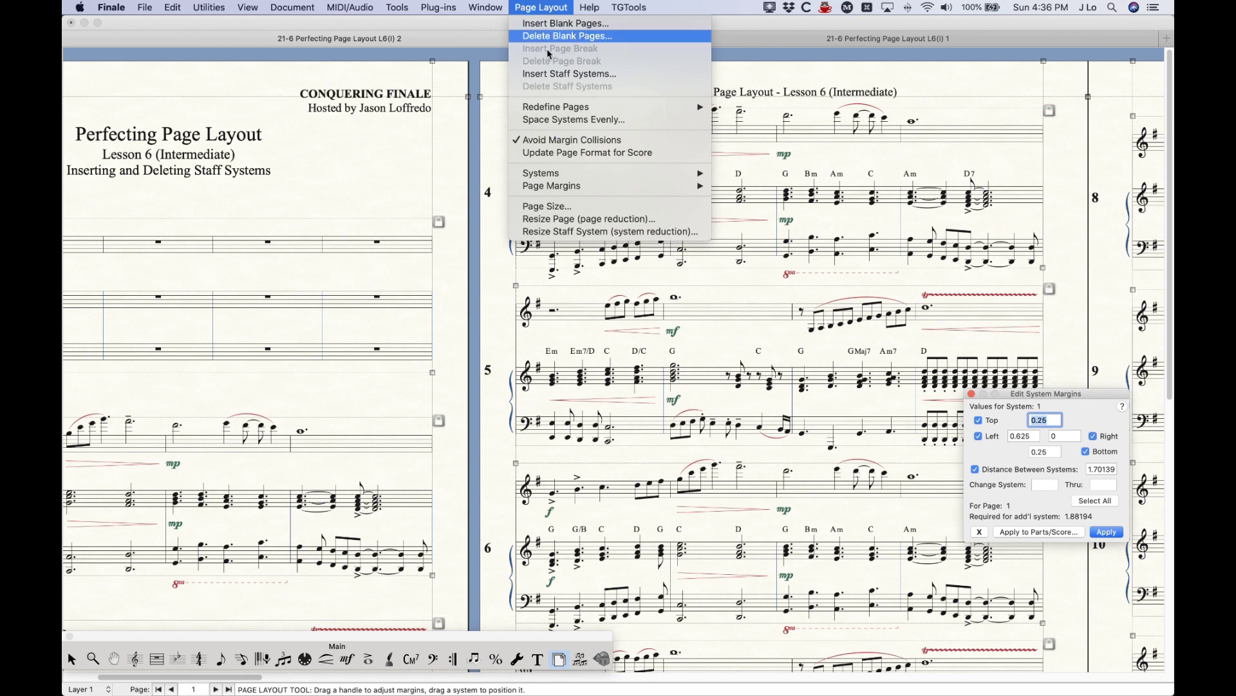
left_click(538, 7)
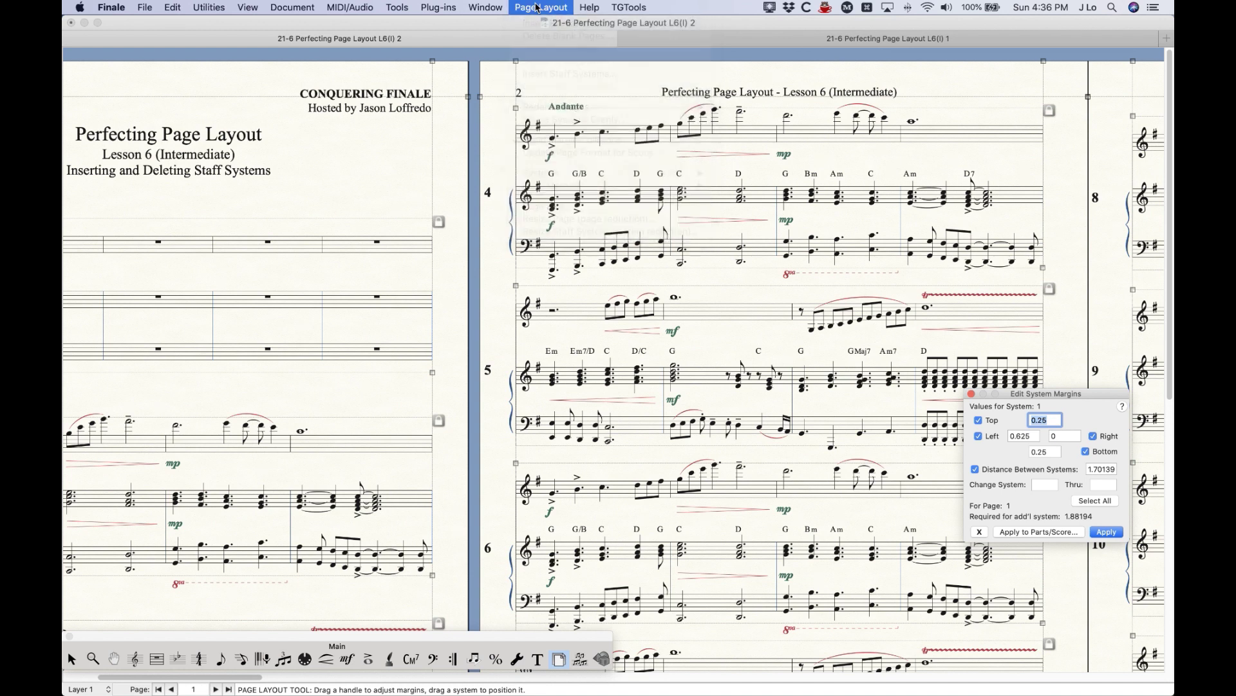
left_click(648, 273)
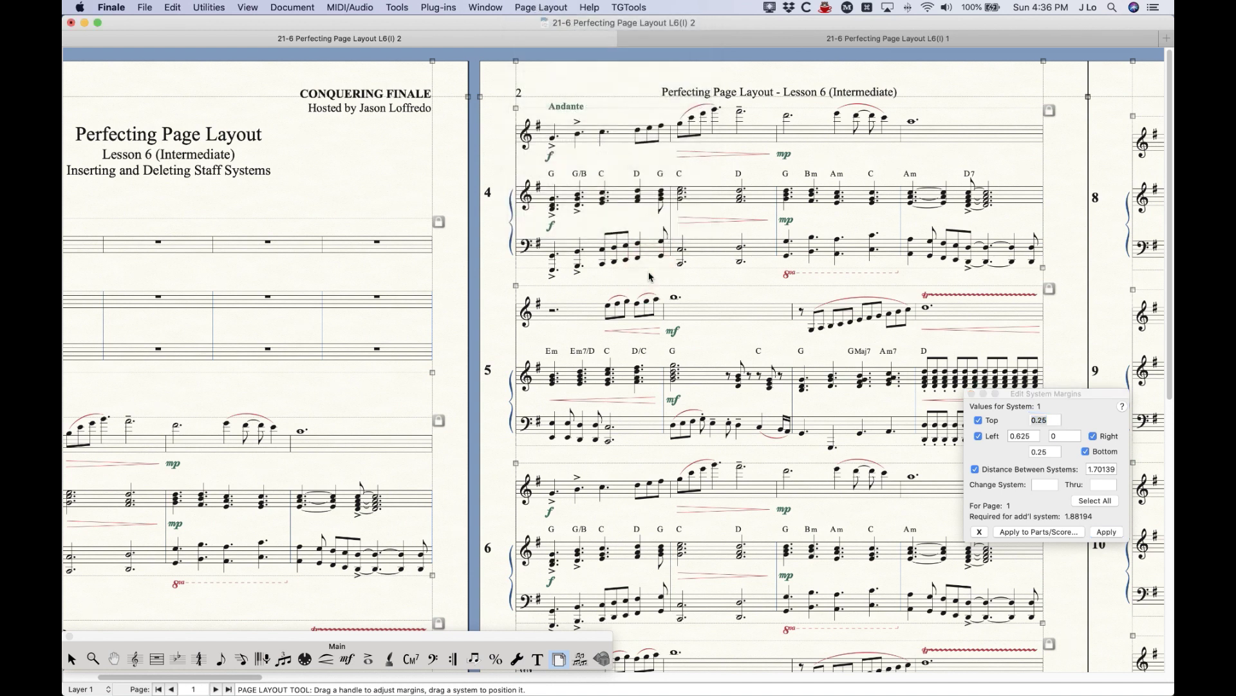
left_click(665, 320)
left_click(547, 8)
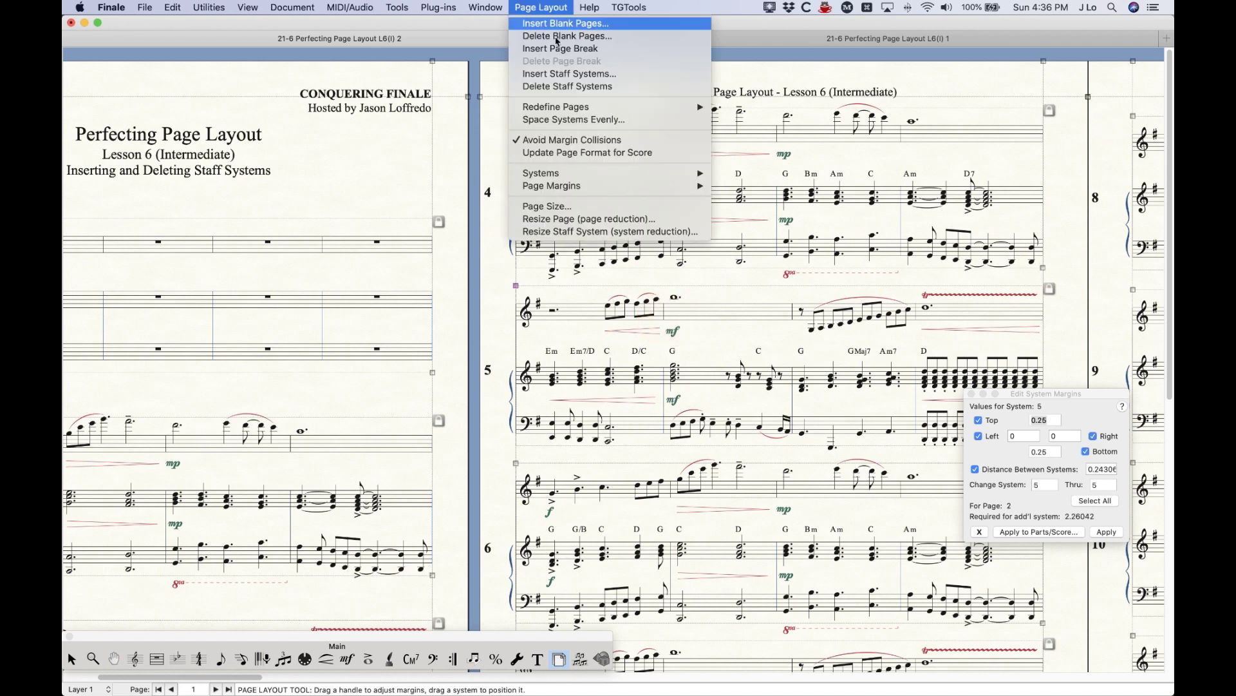
left_click(567, 86)
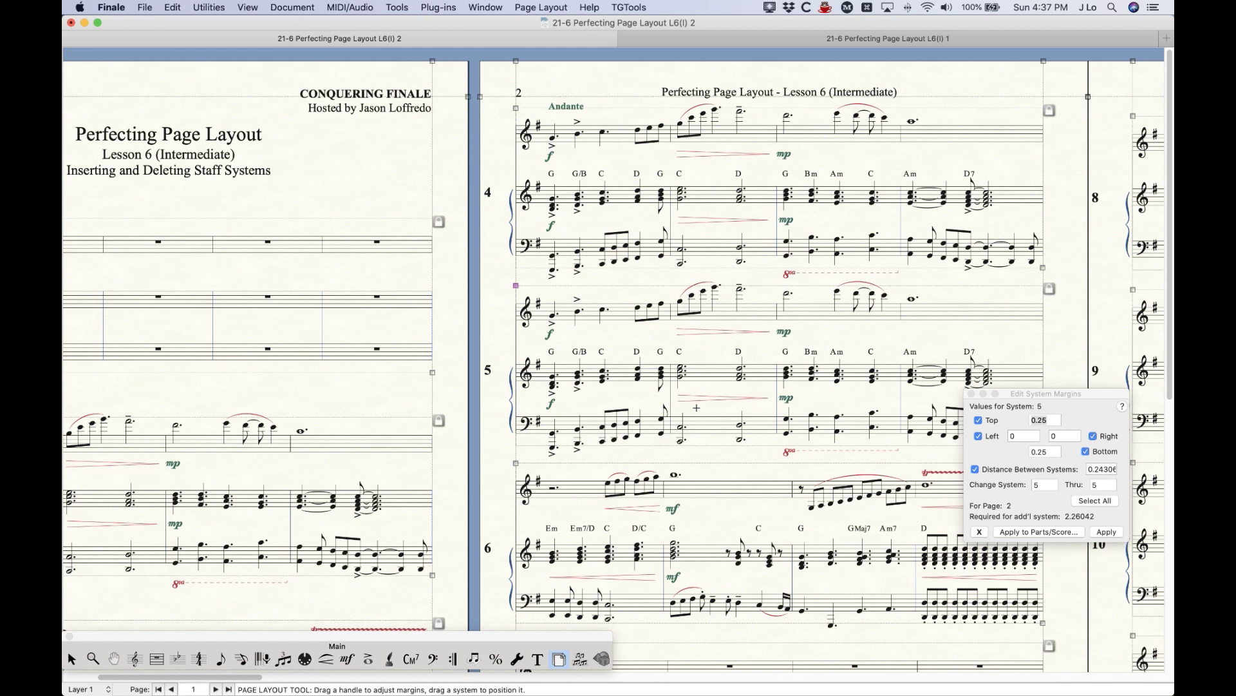
- Cycle through the Chord, Selection and Page Layout tools, then undo the system 5 deletion
left_click(411, 658)
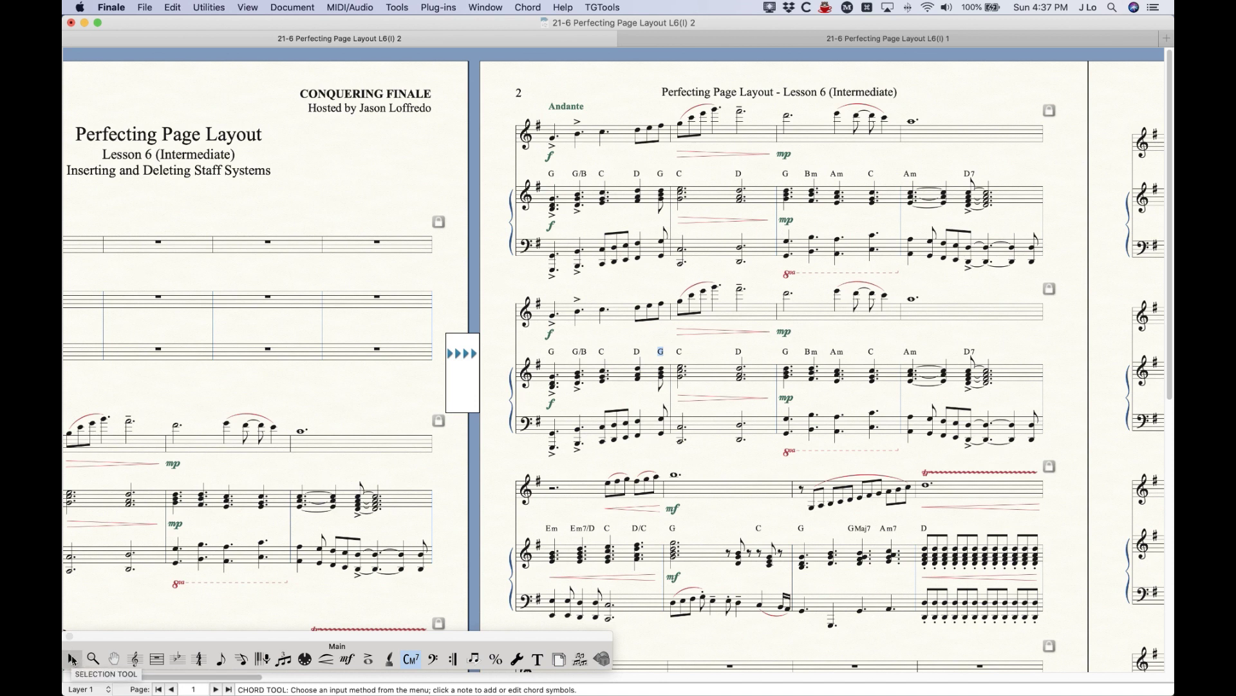
left_click(72, 659)
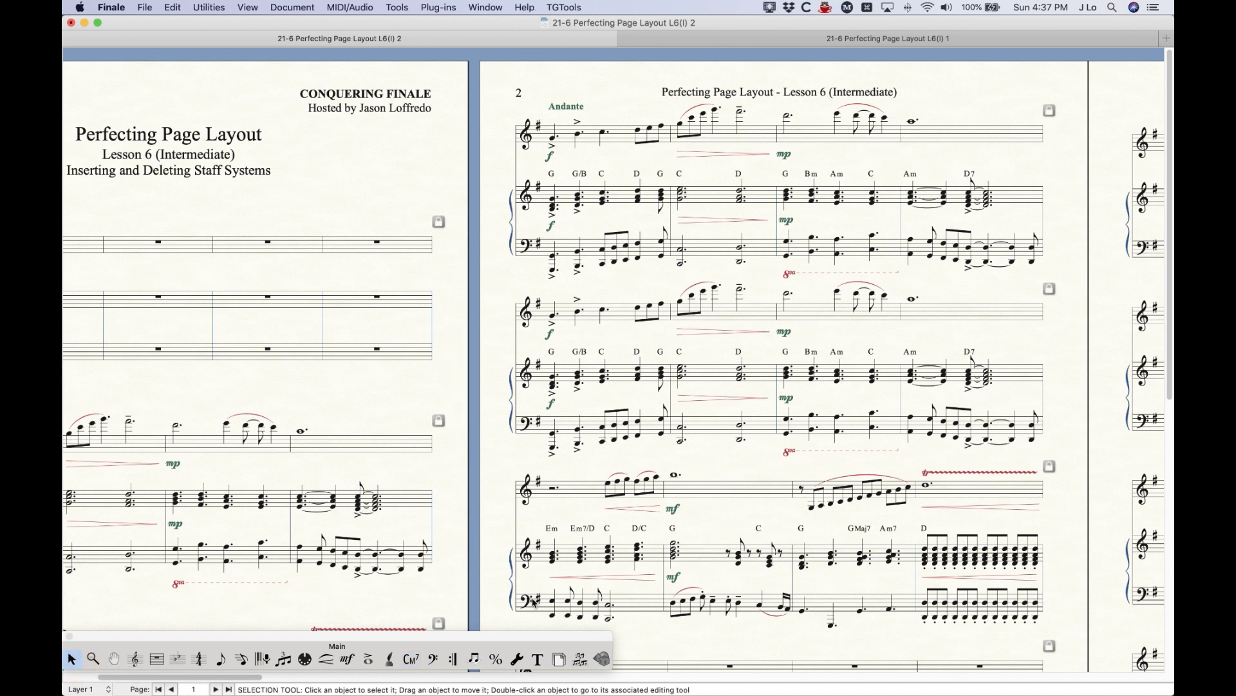
left_click(559, 659)
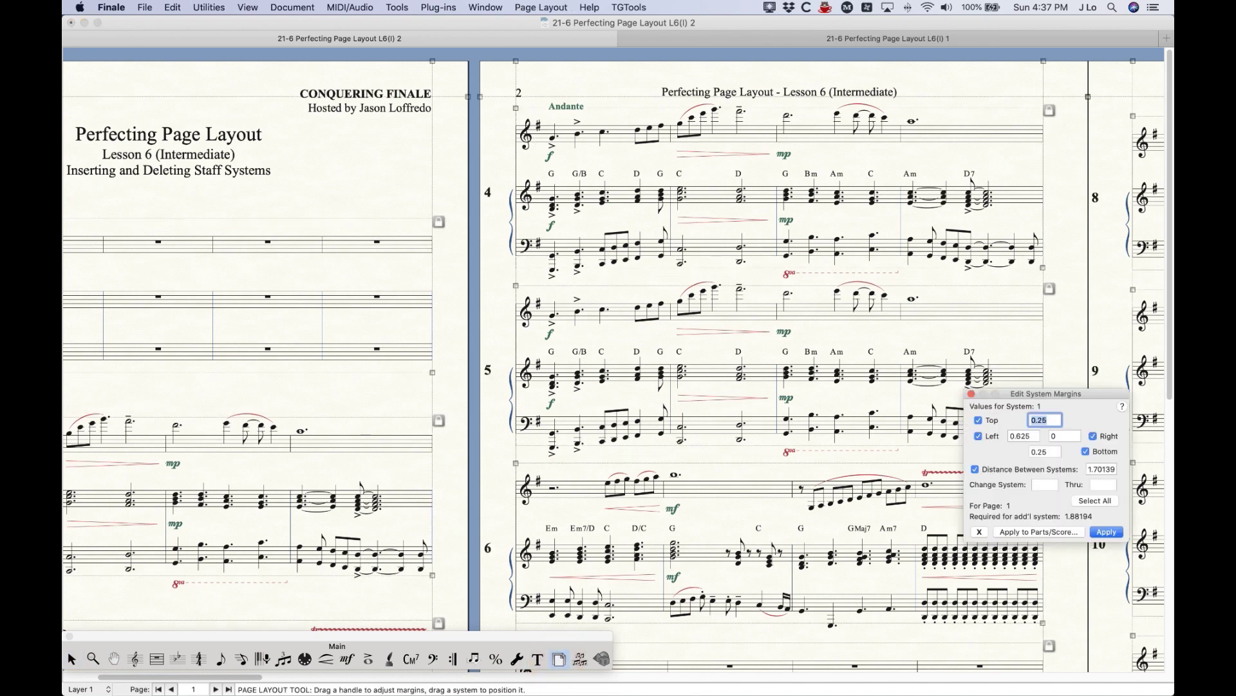
left_click(72, 658)
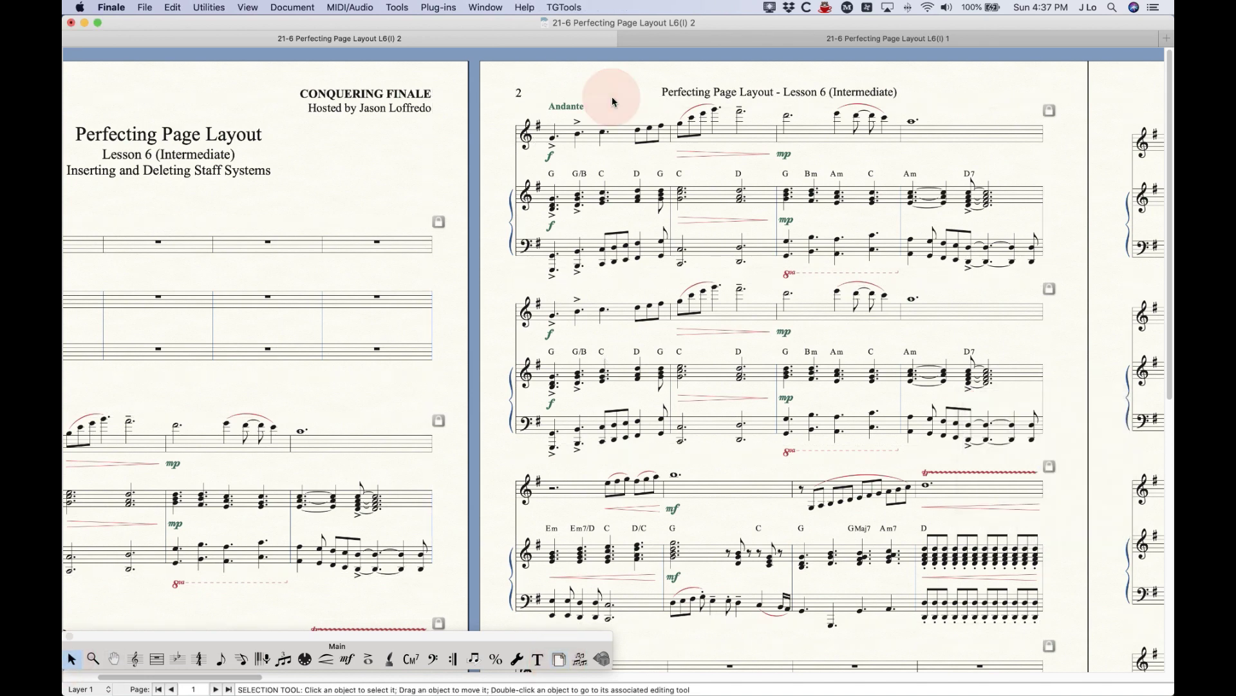
key("super+z")
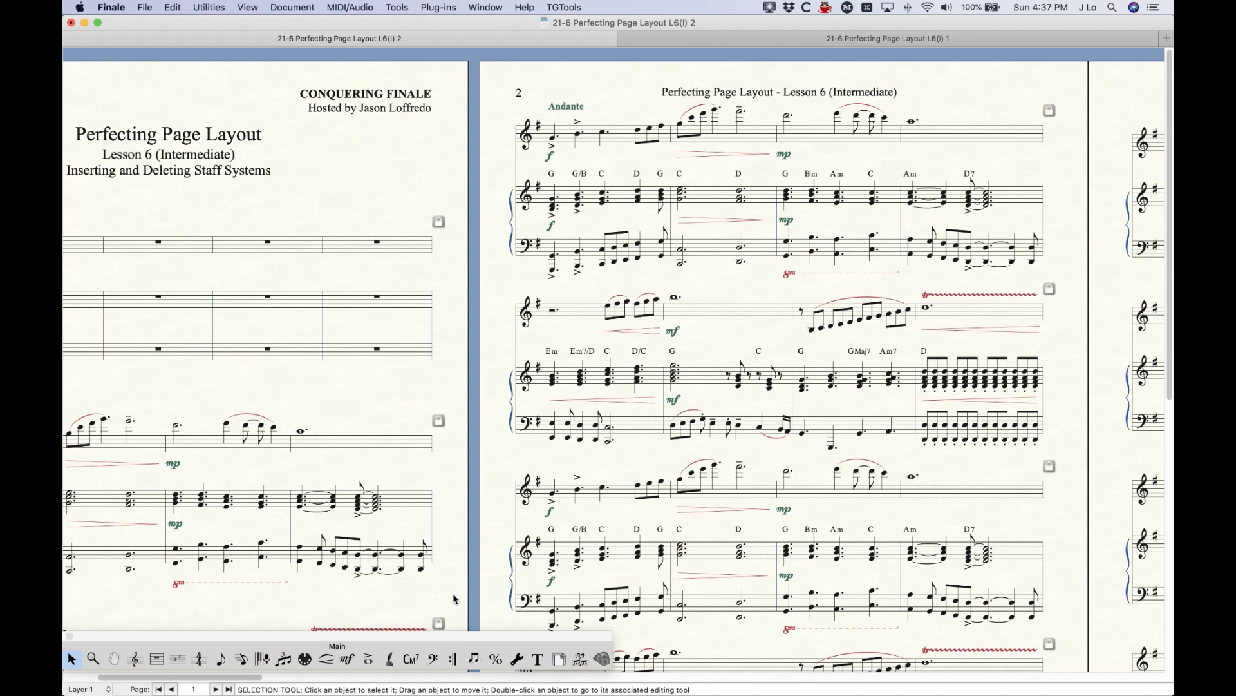
- Zoom out and insert 1 empty four-measure system before system 4, pushing the Andante to system 5
key("super")
key("super+minus")
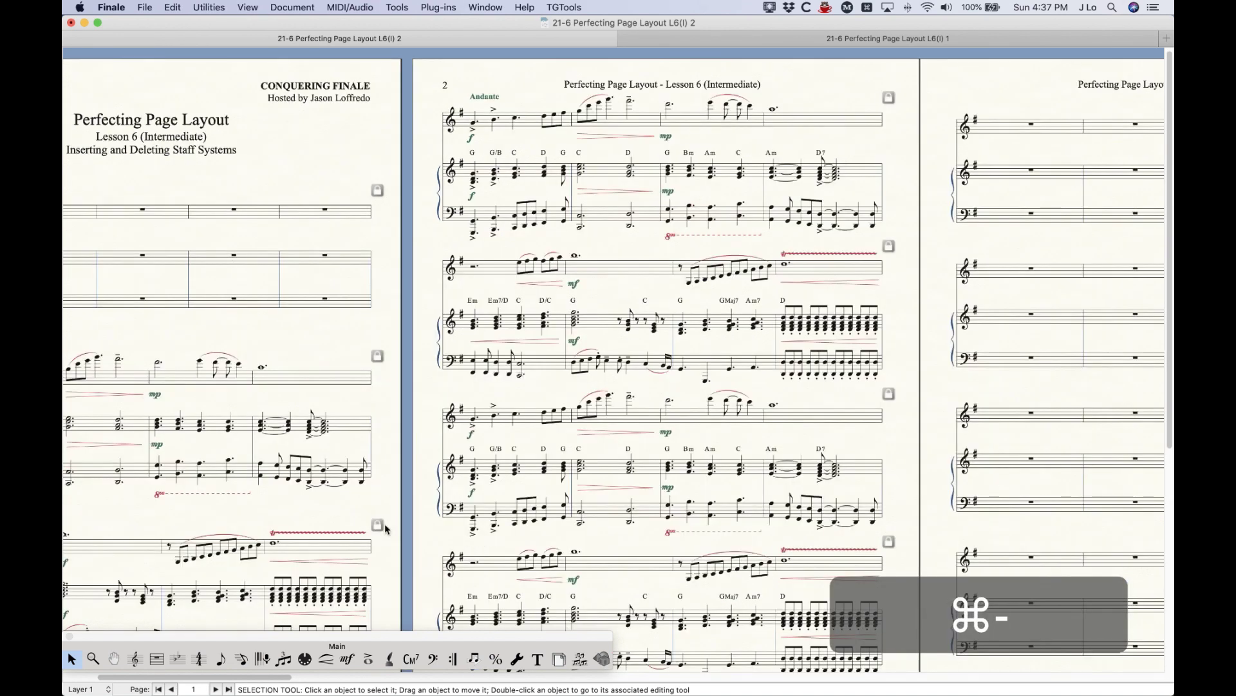
left_click(559, 659)
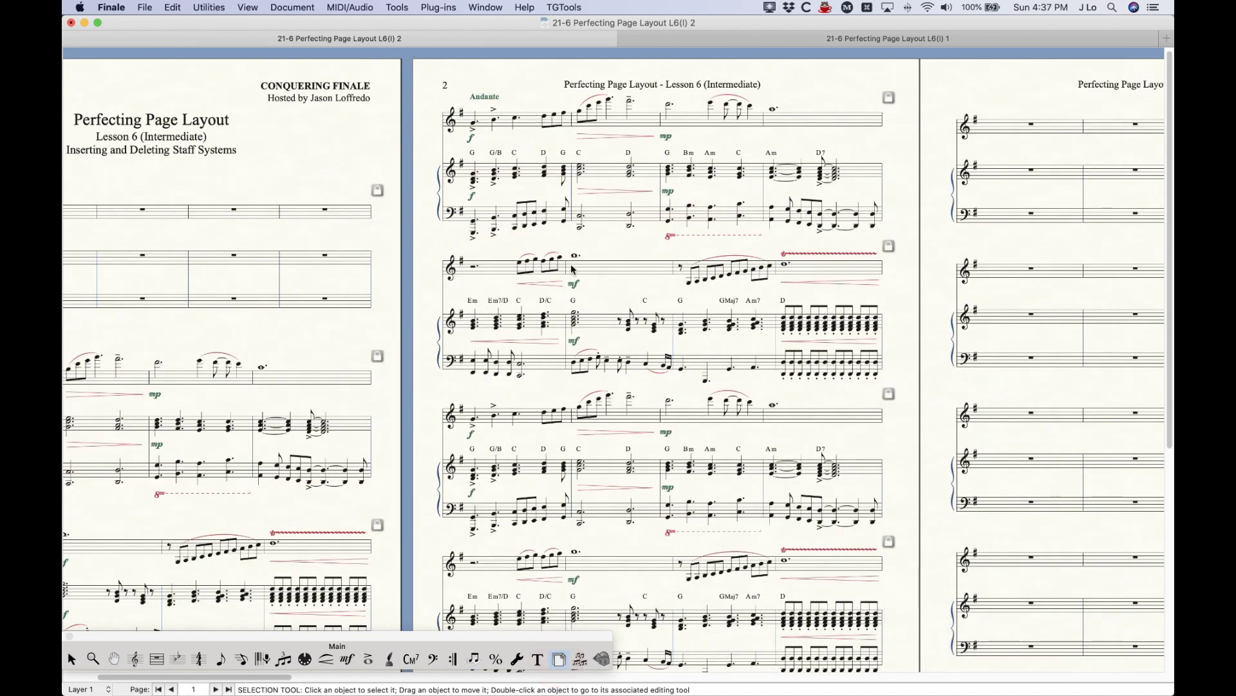
left_click(548, 116)
left_click(543, 7)
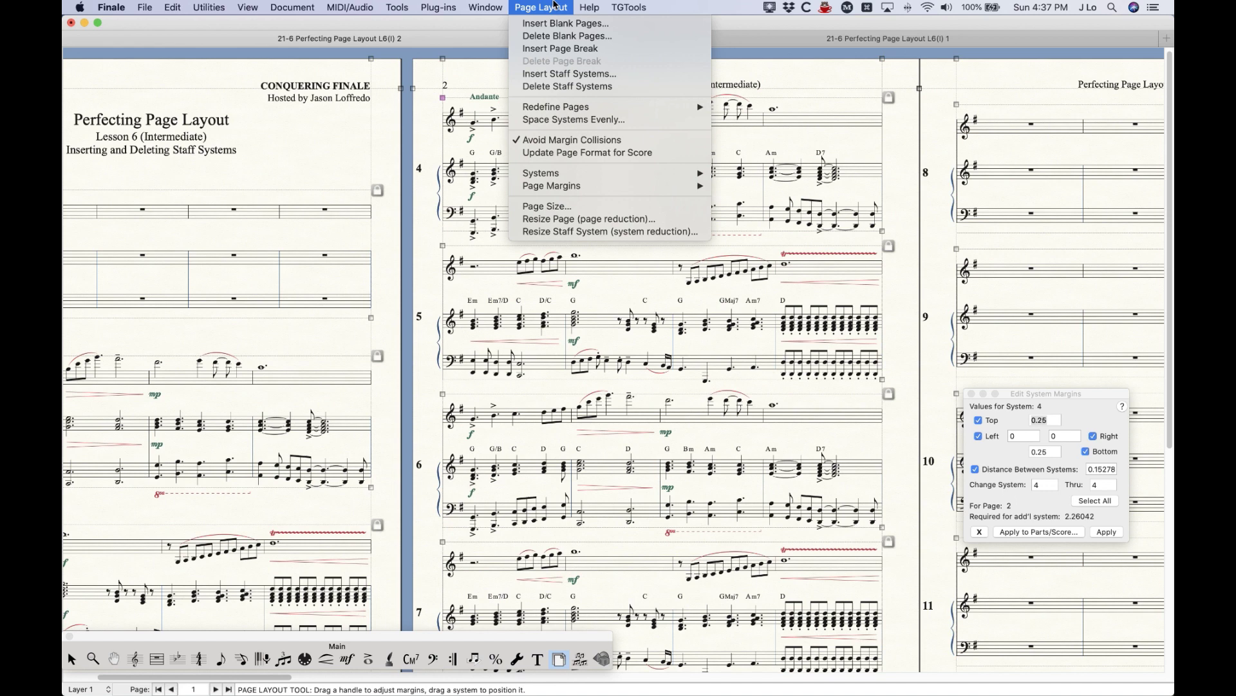
left_click(558, 76)
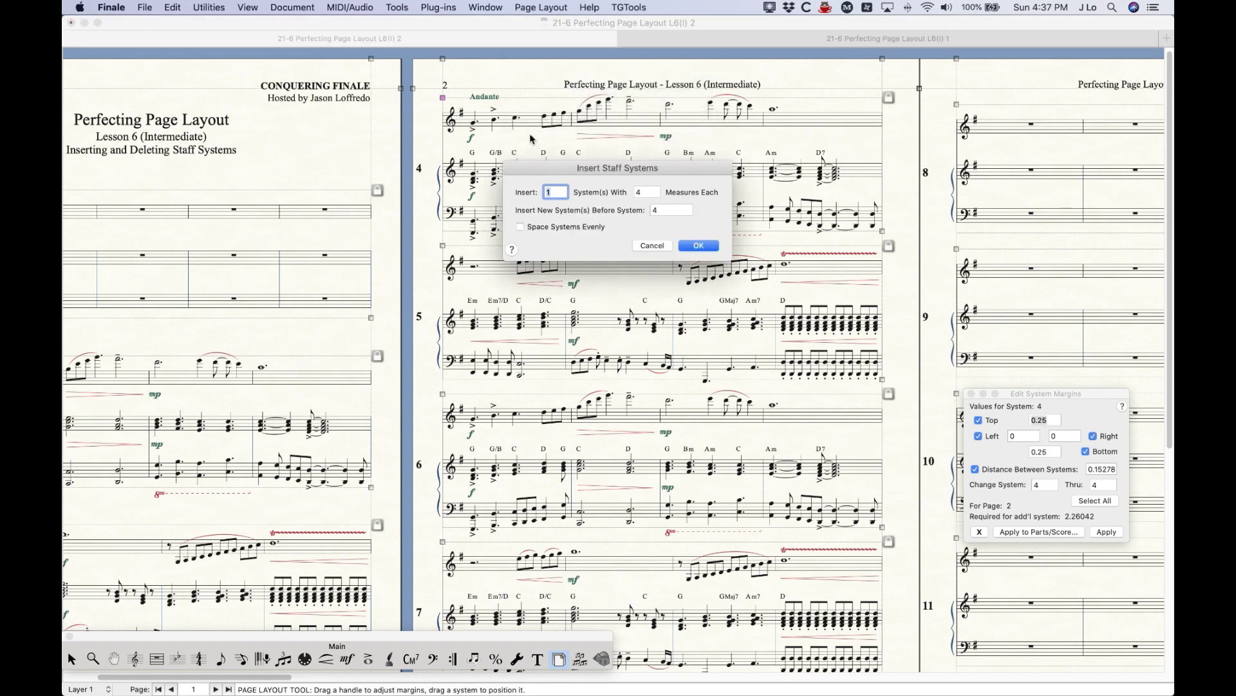
left_click(699, 245)
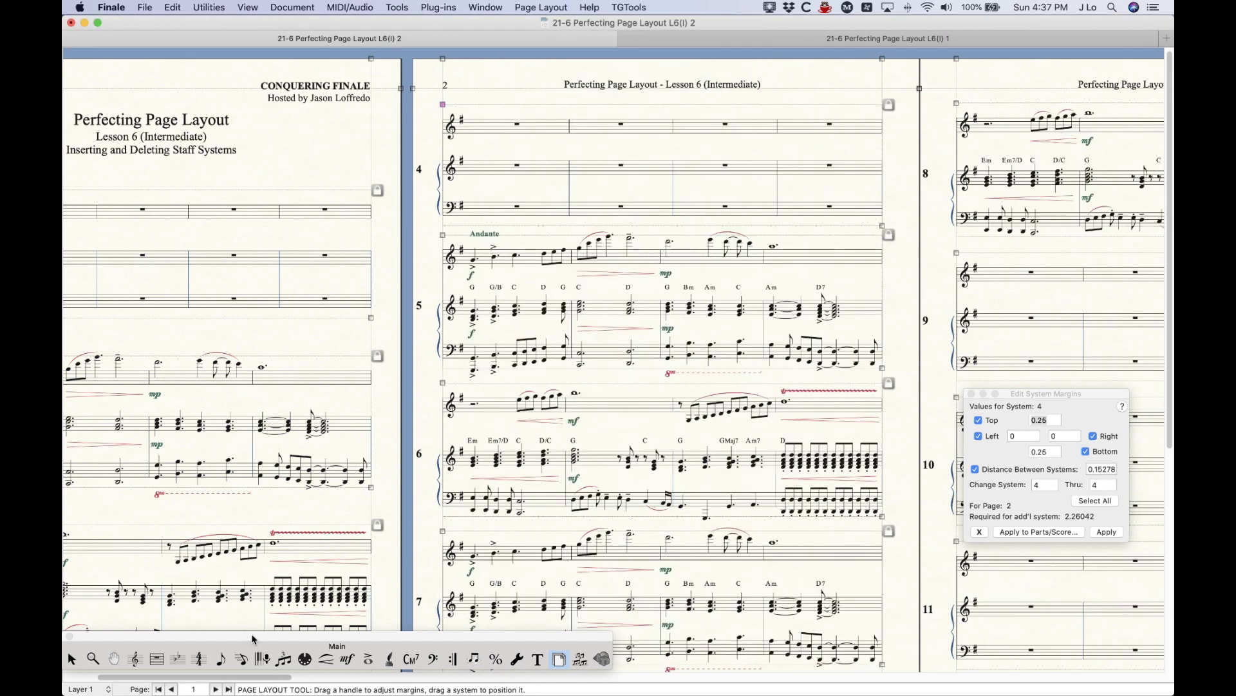
left_click(72, 659)
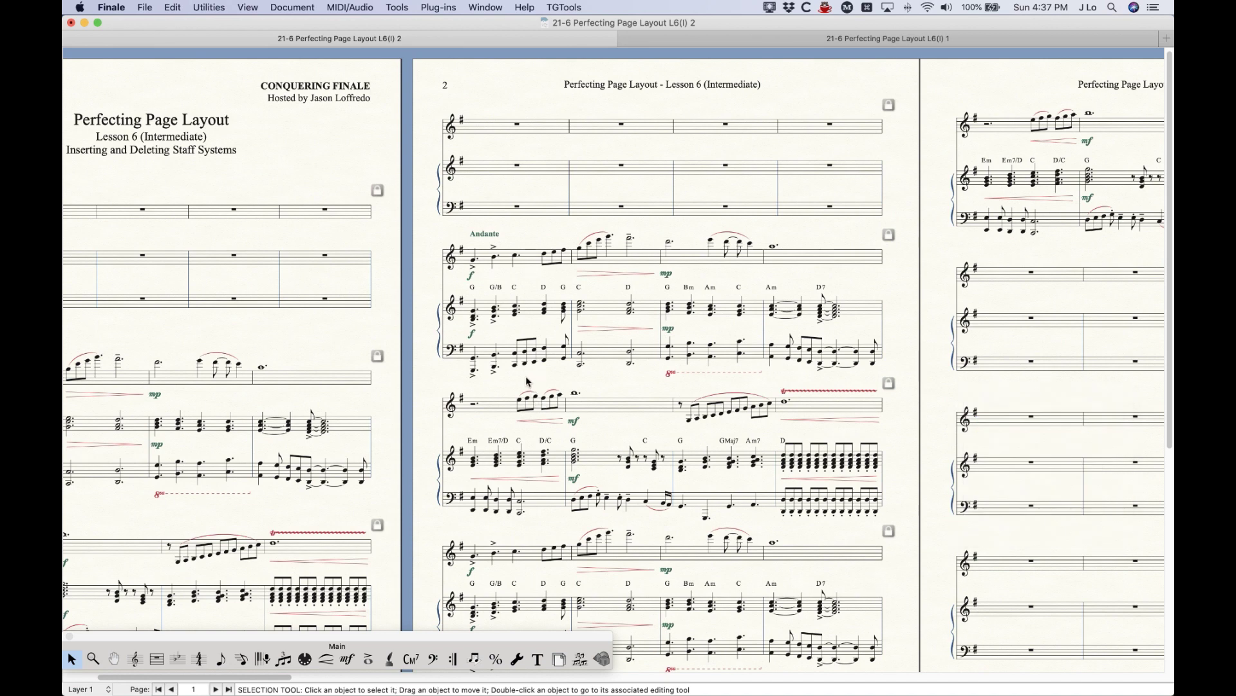
scroll(527, 382, "left", 3)
scroll(527, 382, "left", 3)
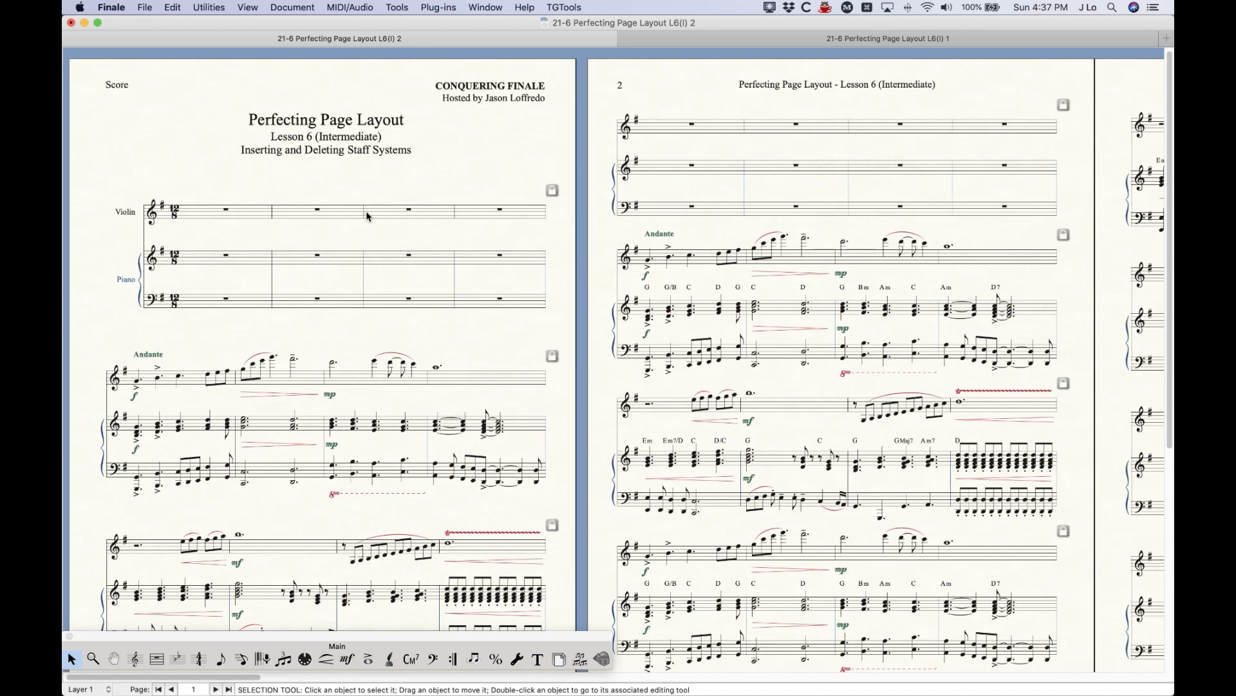
- Open the Violin part for editing from Document > Edit Part
left_click(304, 5)
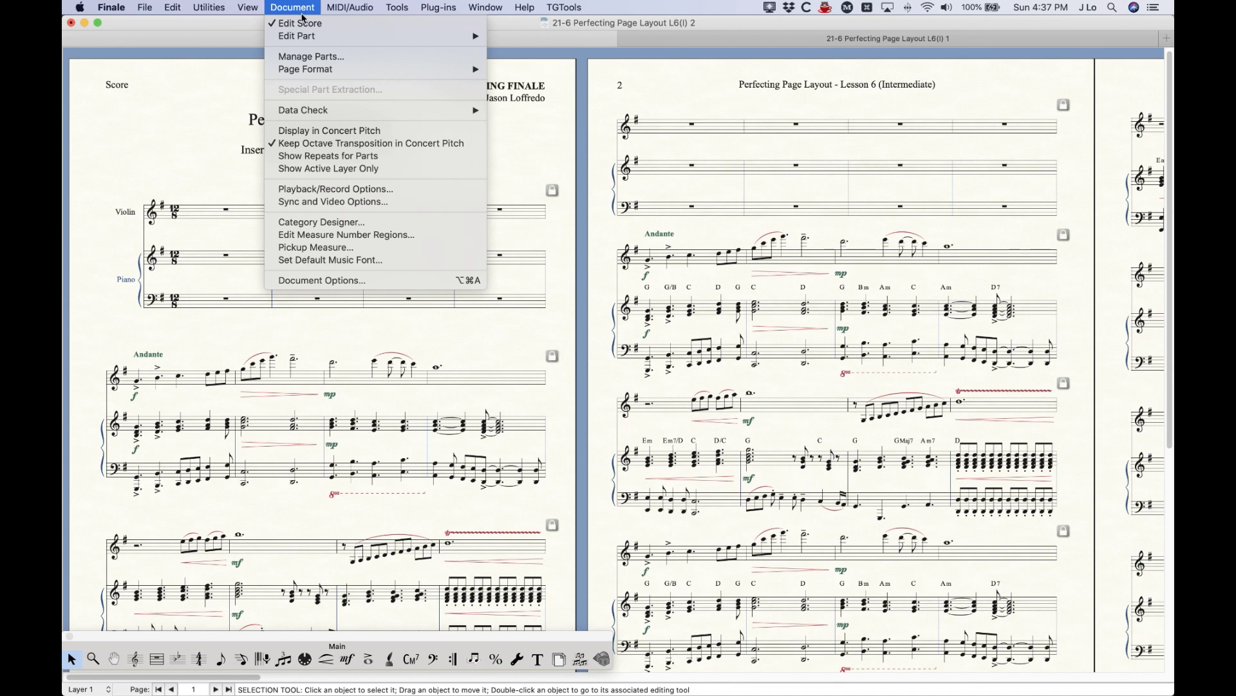
mouse_move(304, 39)
left_click(513, 37)
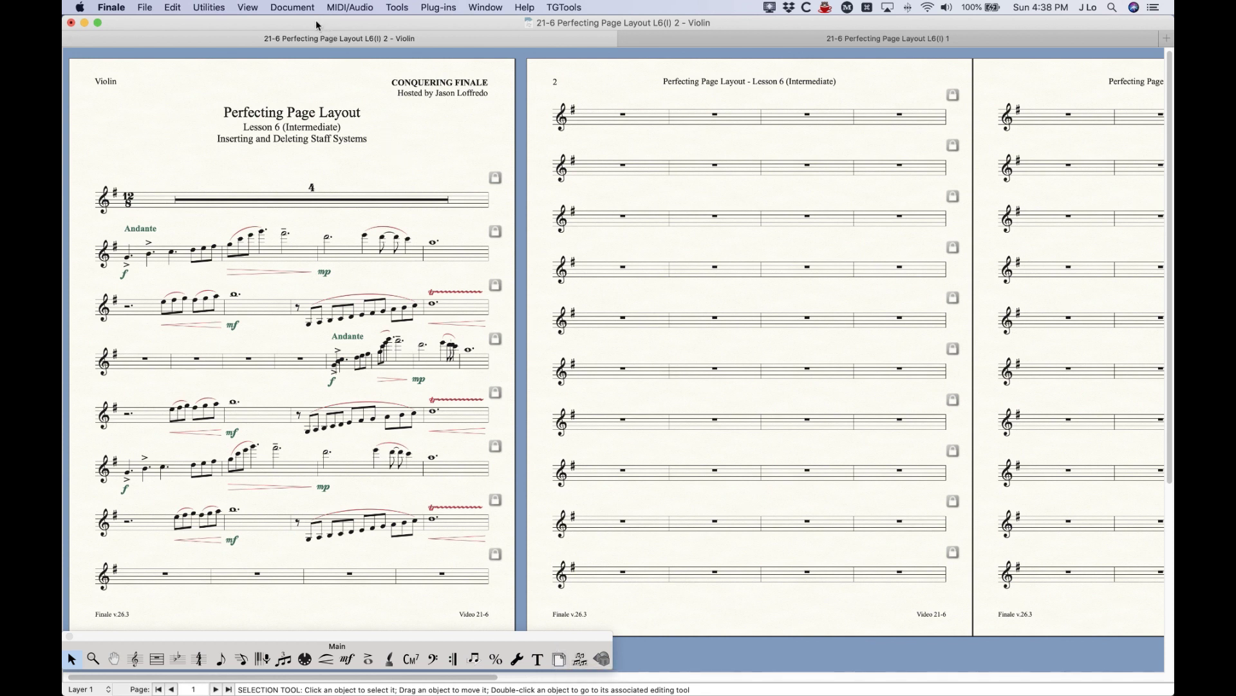
- Select the rest measures on the Violin part's system 4 and inspect their context menu
left_click(319, 362)
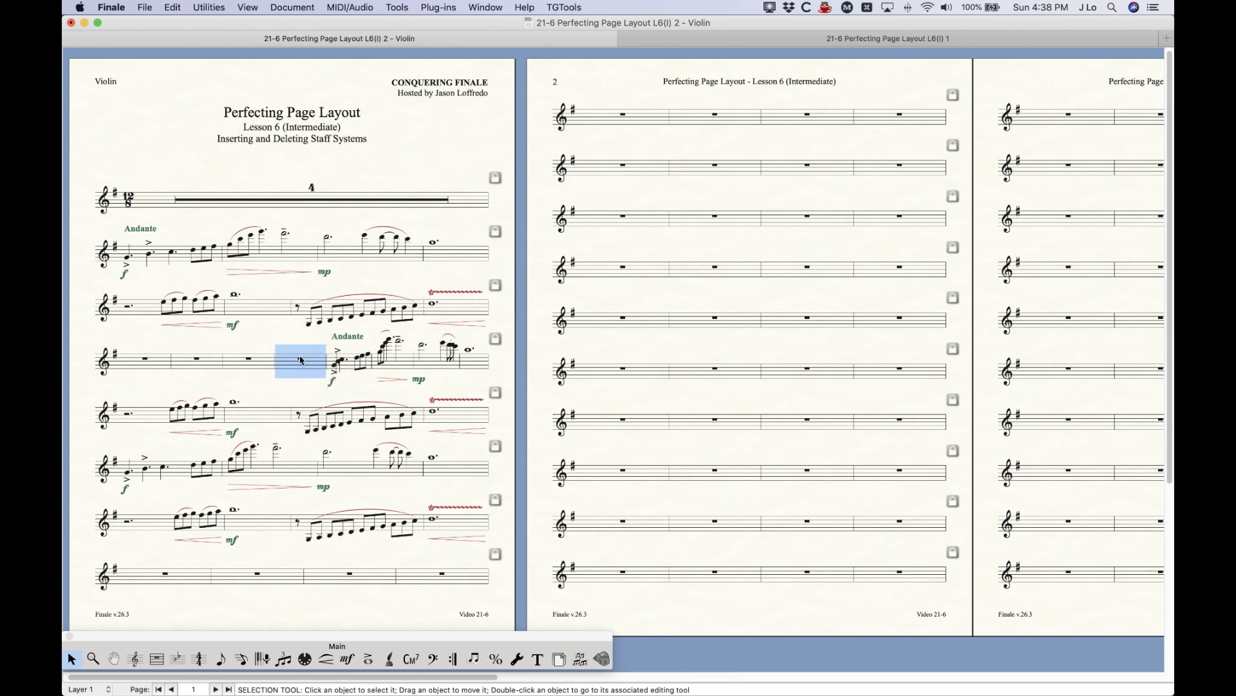
right_click(300, 359)
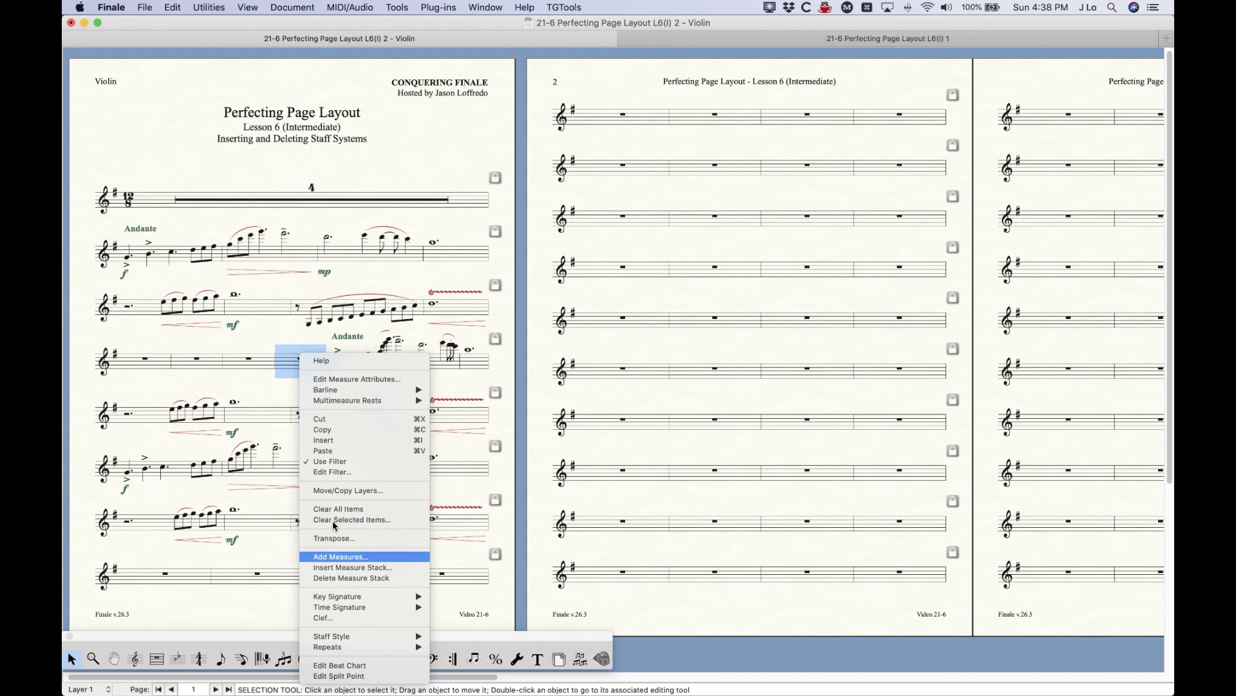
left_click(263, 334)
left_click(147, 366)
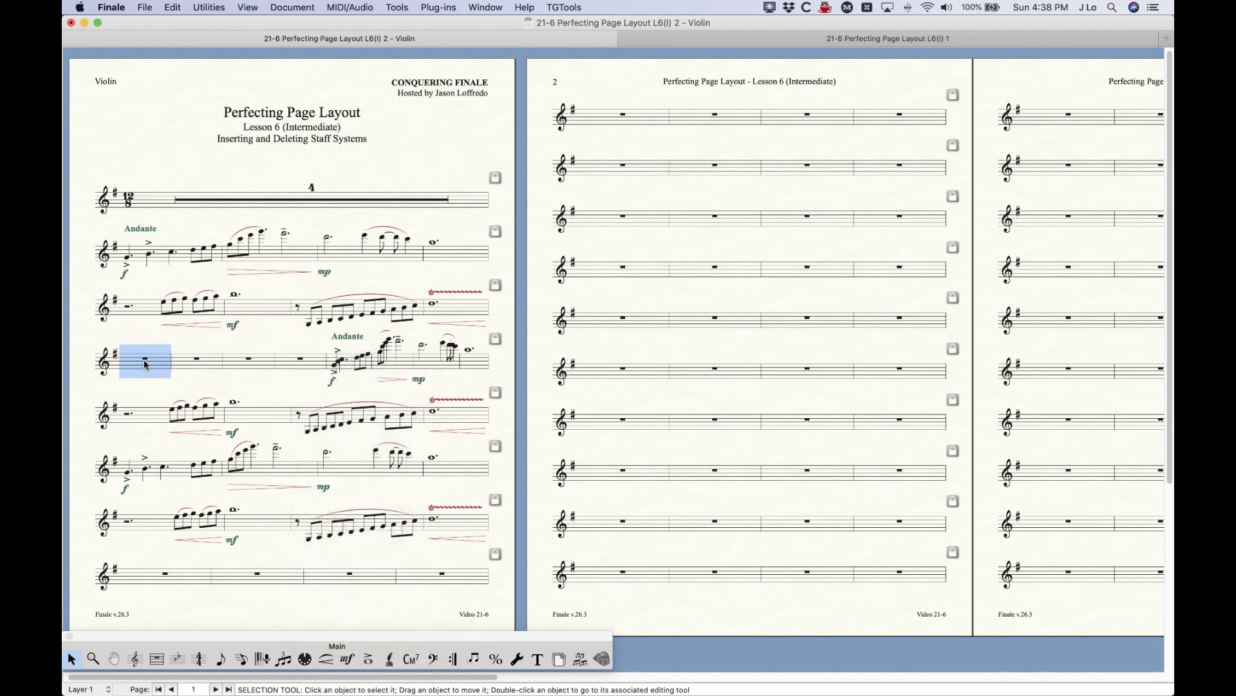
left_click(308, 369, "shift")
left_click(366, 385, "shift")
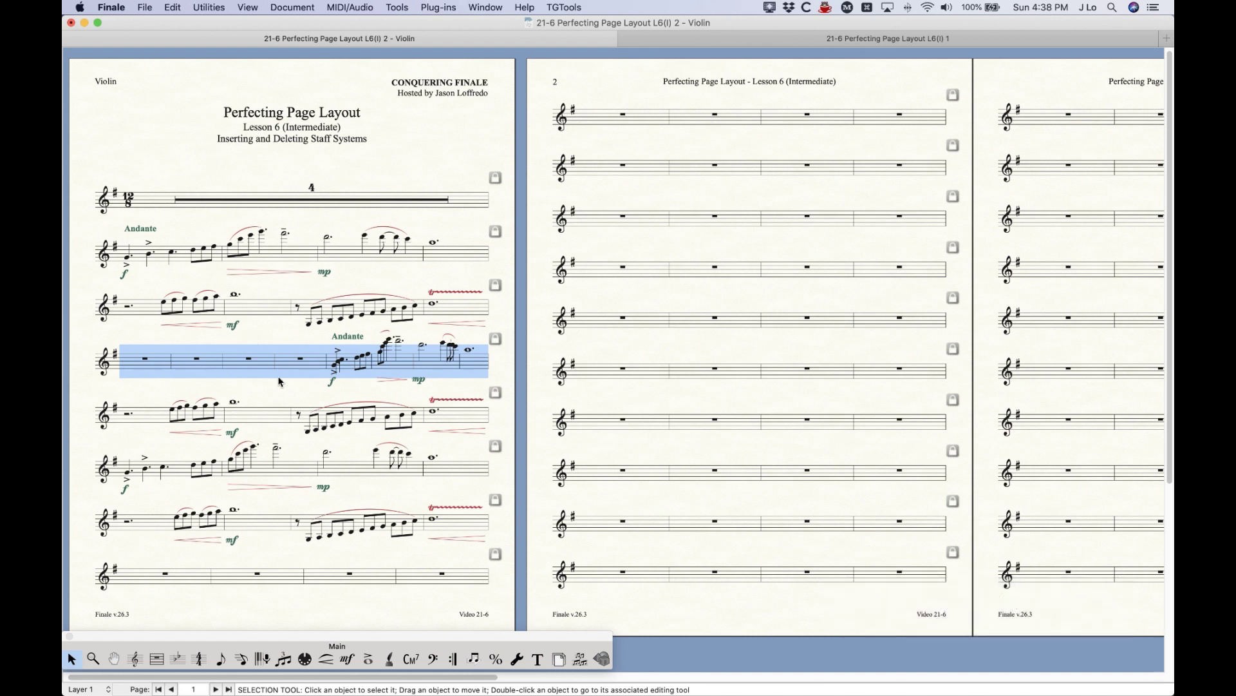
left_click(296, 342)
right_click(297, 346)
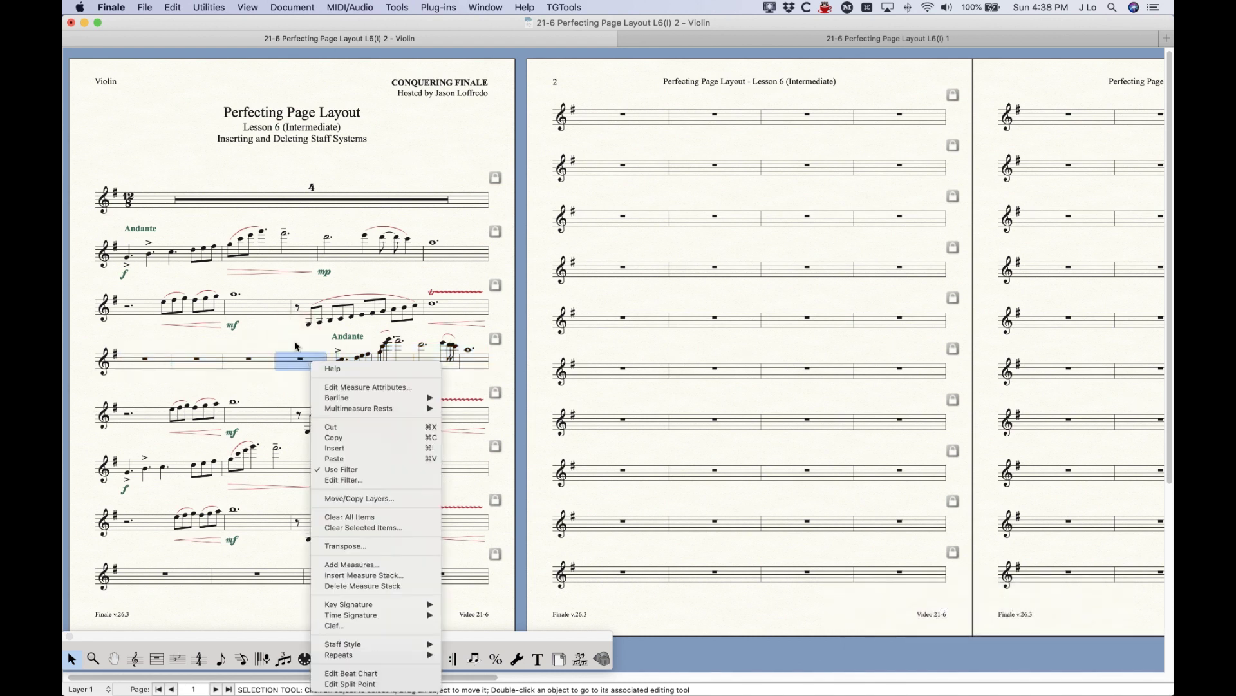
left_click(297, 346)
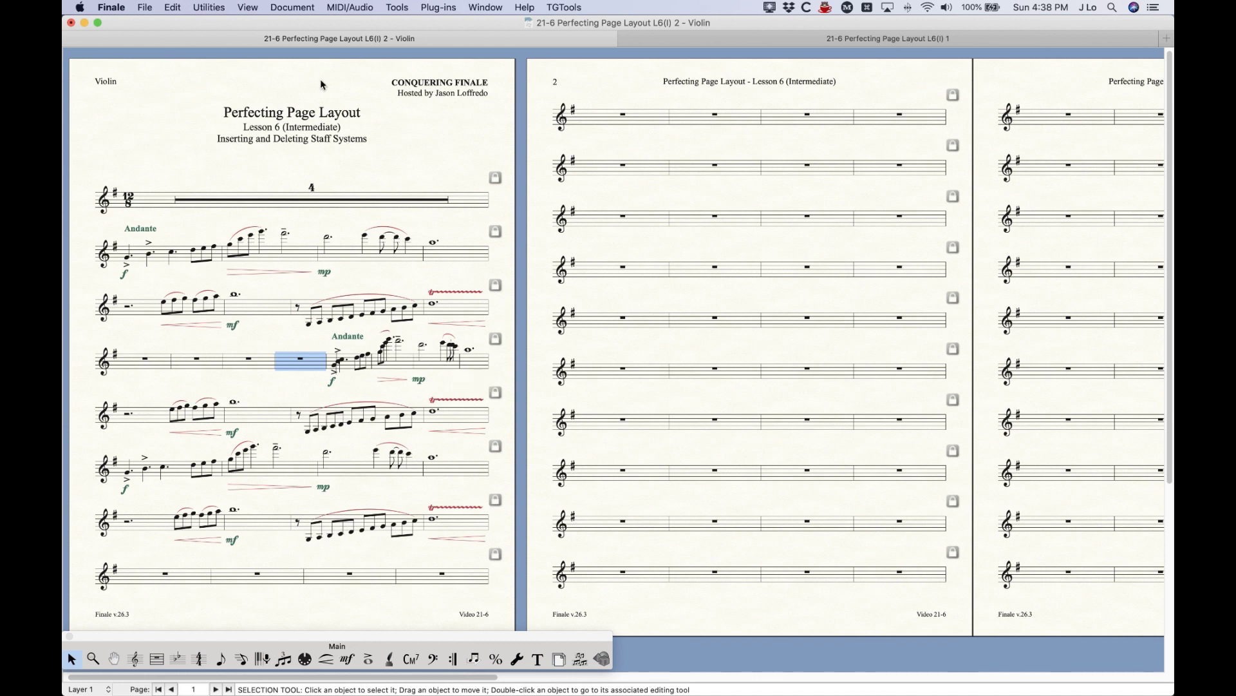
left_click(291, 6)
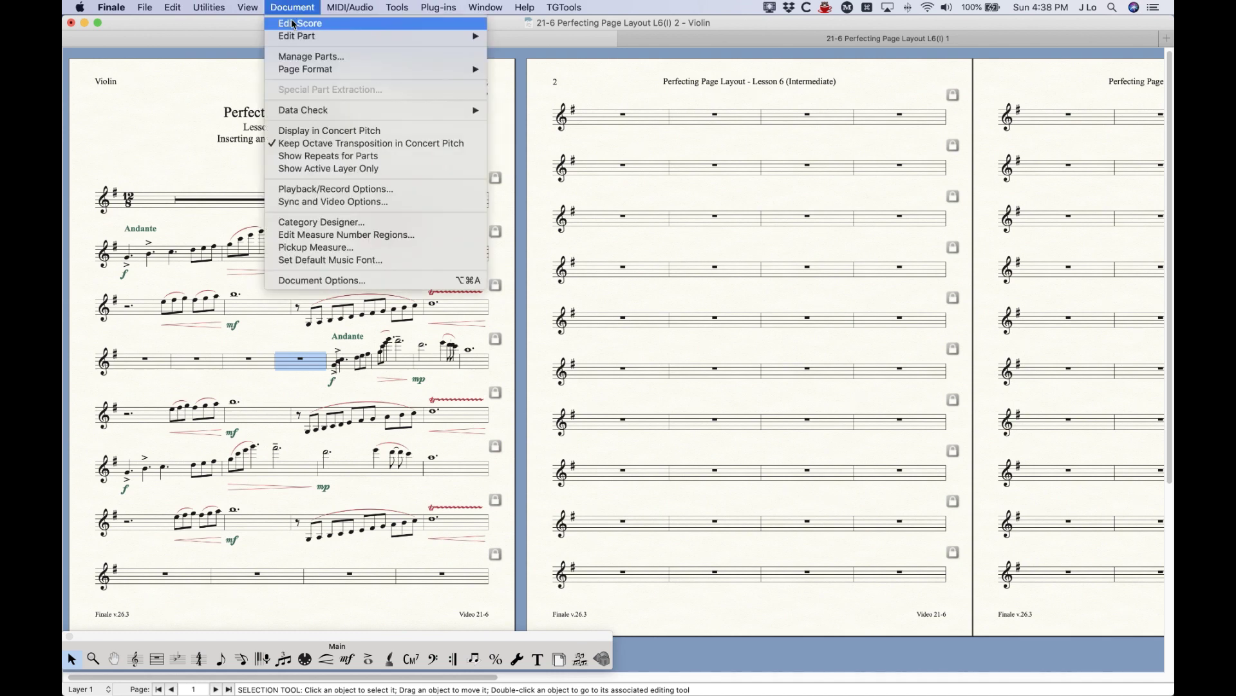
left_click(294, 24)
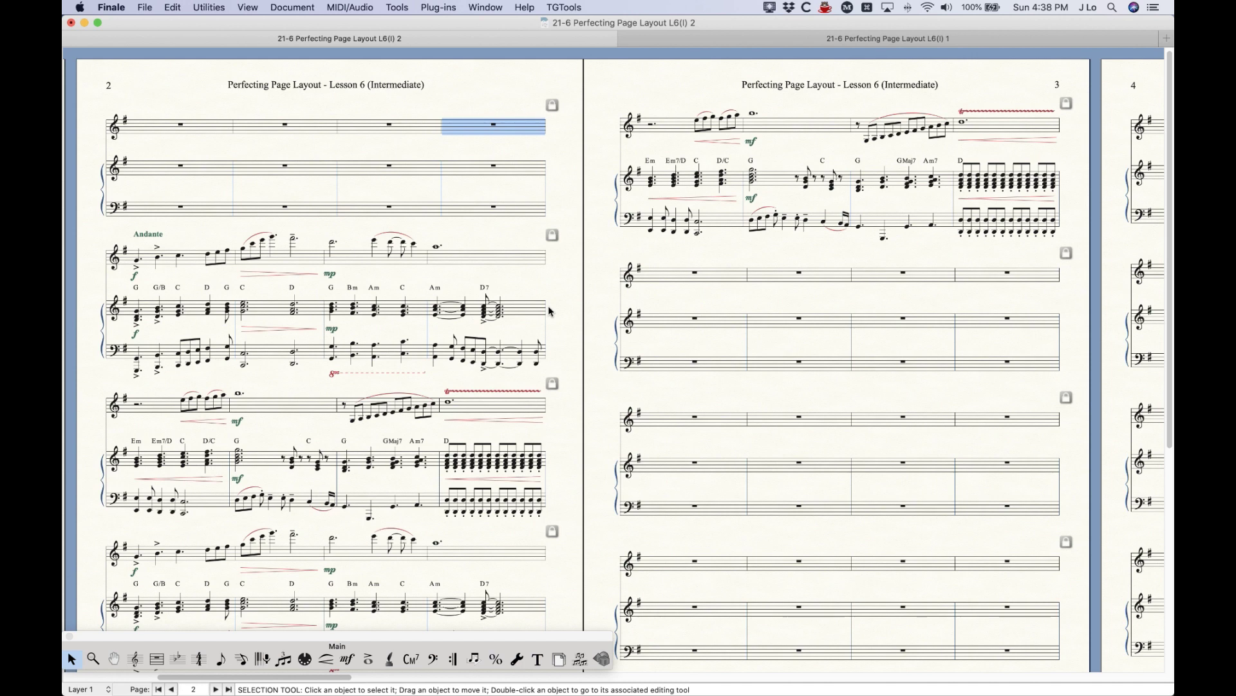
left_click(298, 7)
mouse_move(299, 37)
left_click(526, 43)
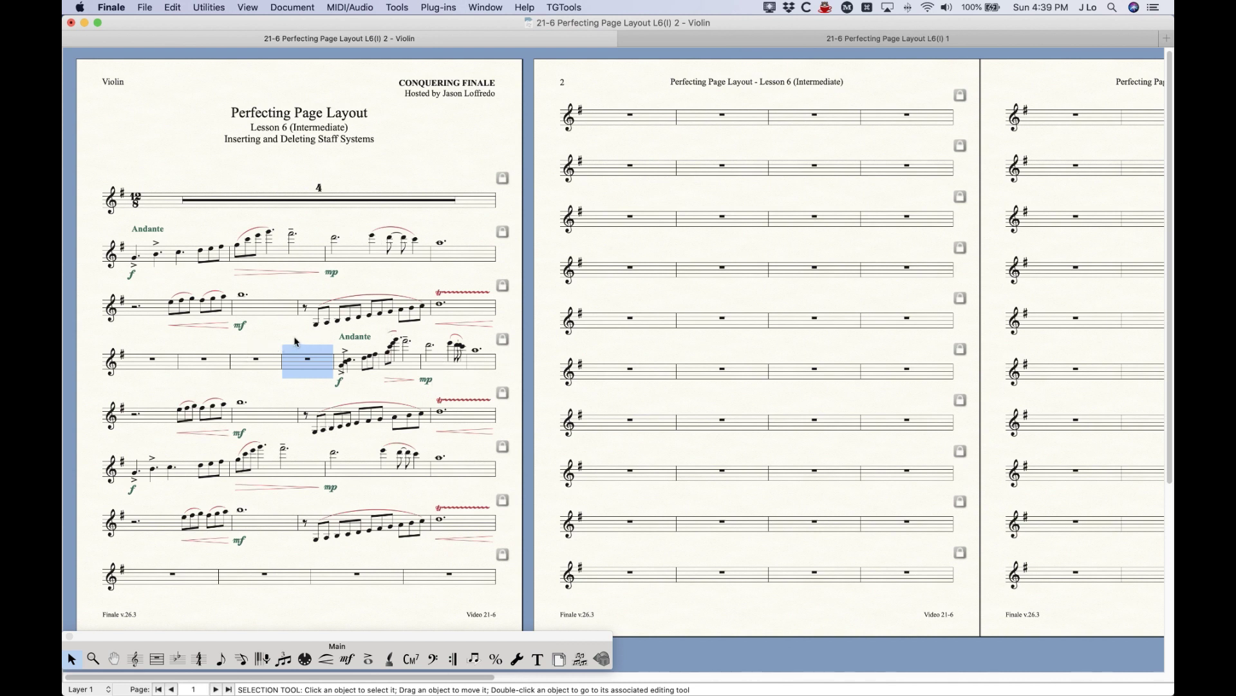
key("super+a")
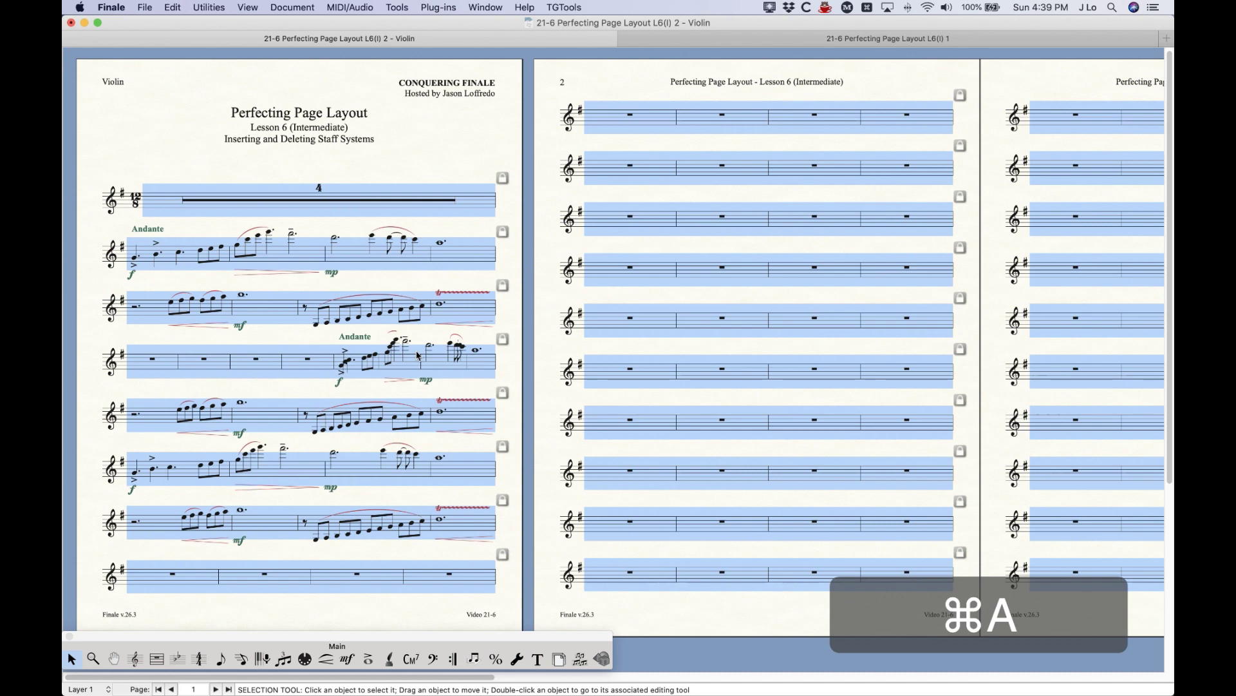
key("shift+super+m")
key("Return")
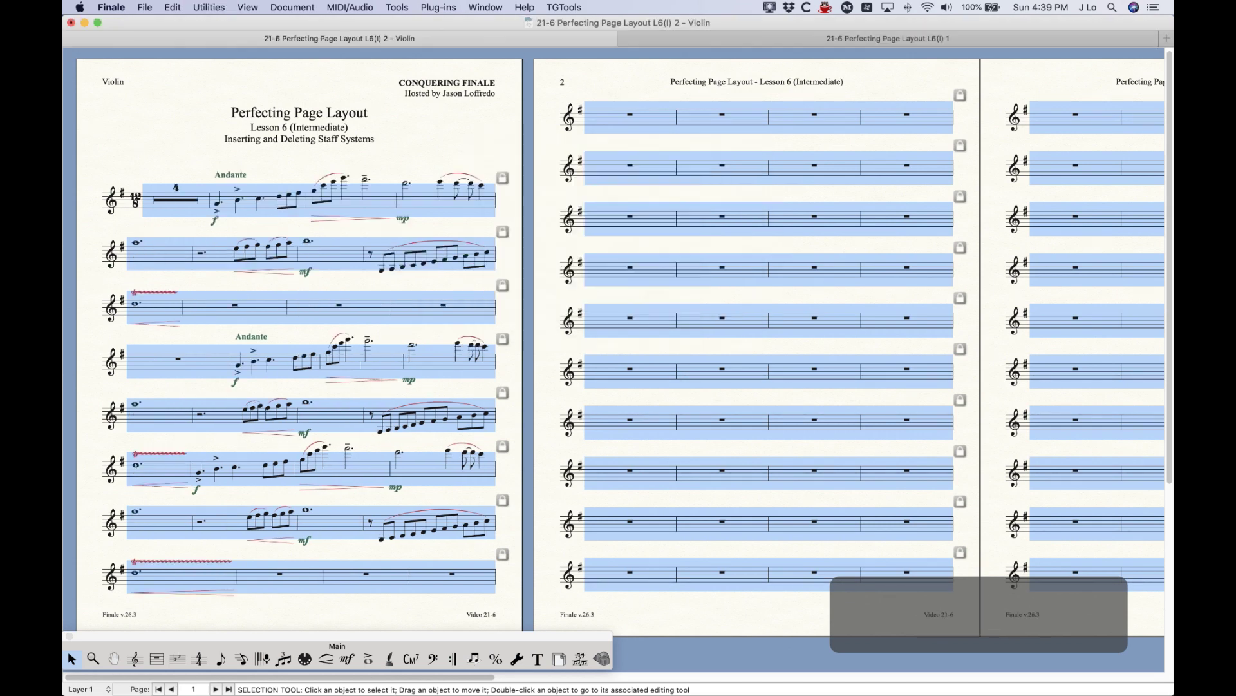
key("super+u")
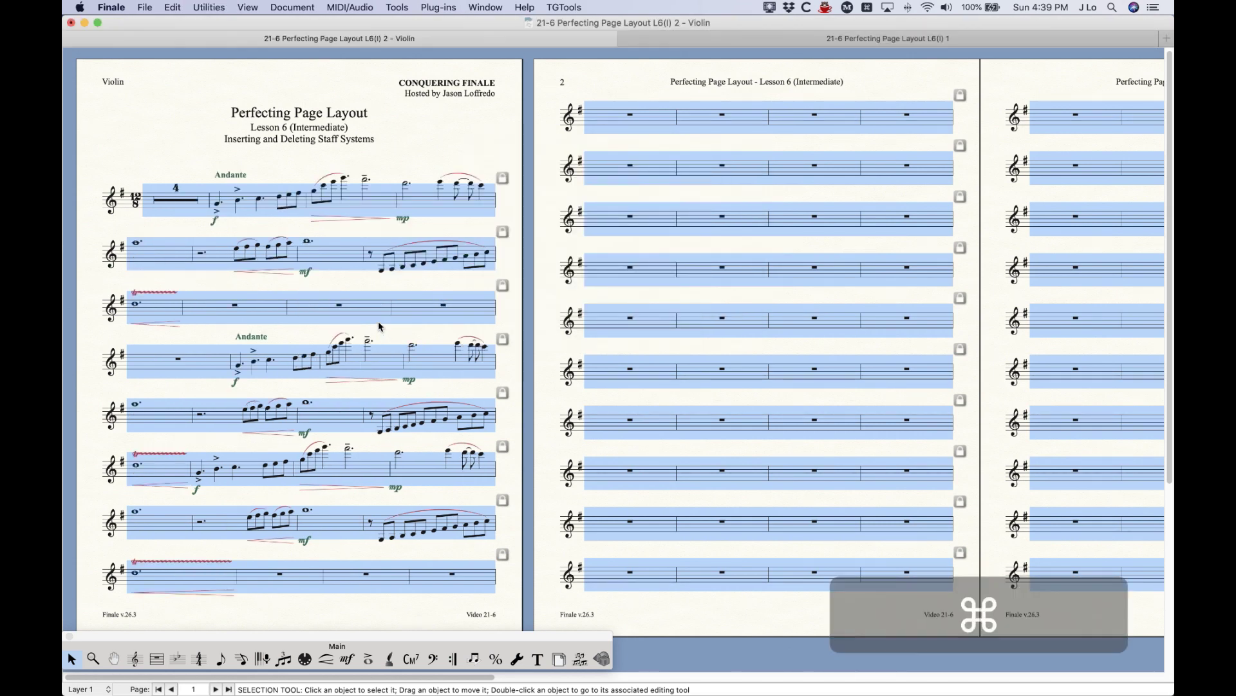
key("super+z")
key("super+z")
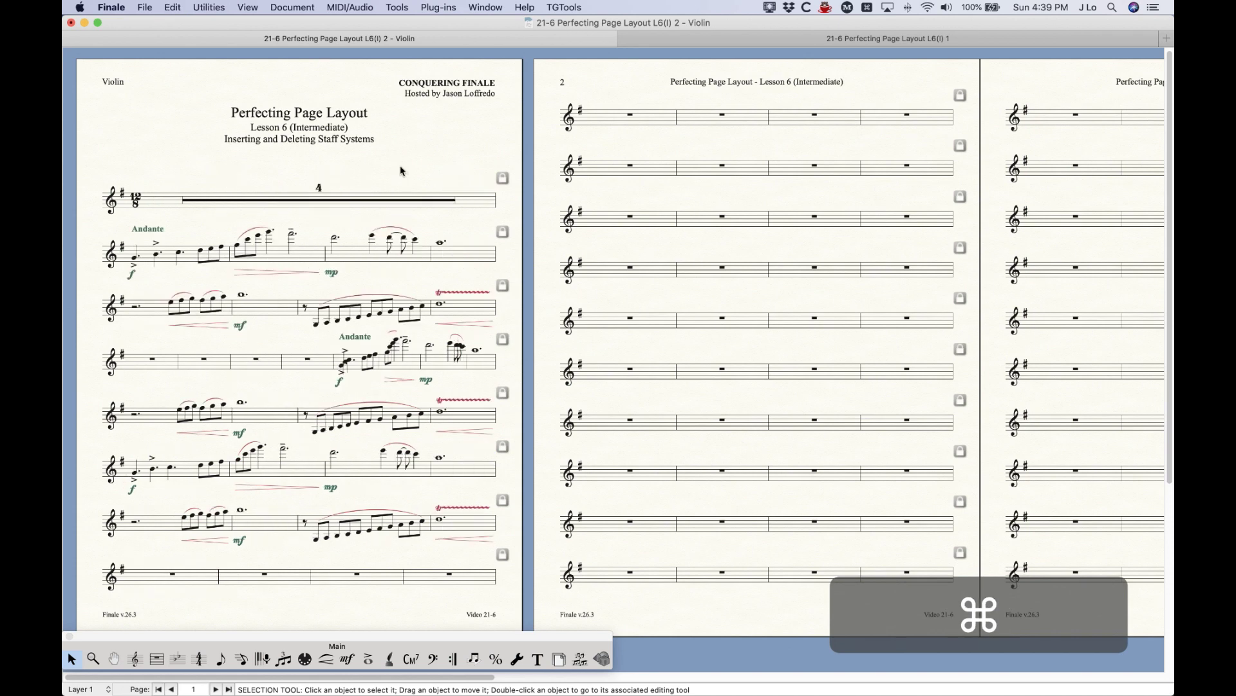
left_click(292, 7)
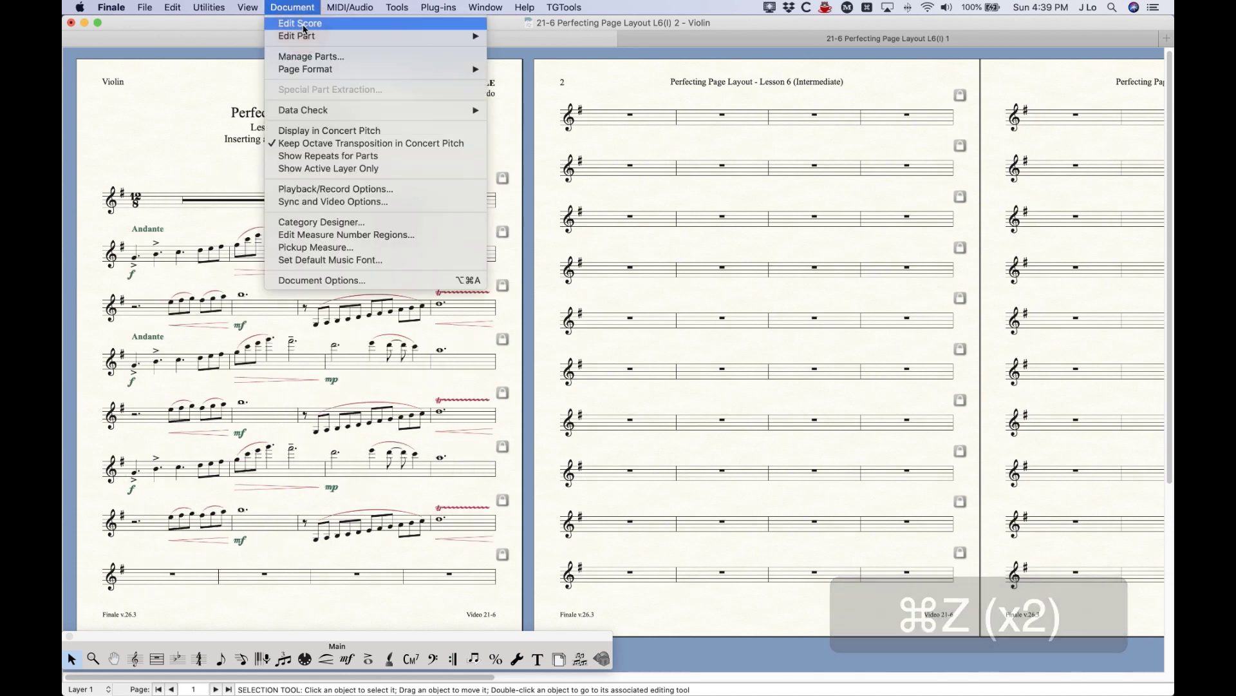
- Back in the full score, insert one empty staff system before system 4
left_click(305, 25)
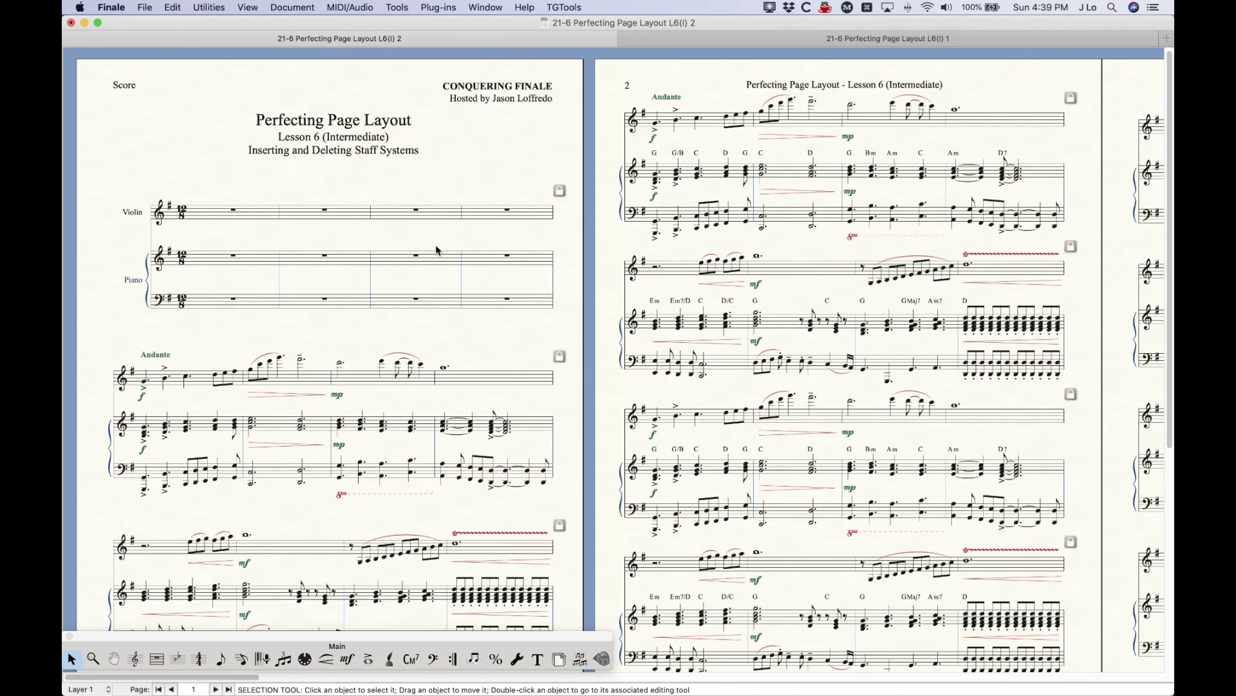
left_click(513, 191)
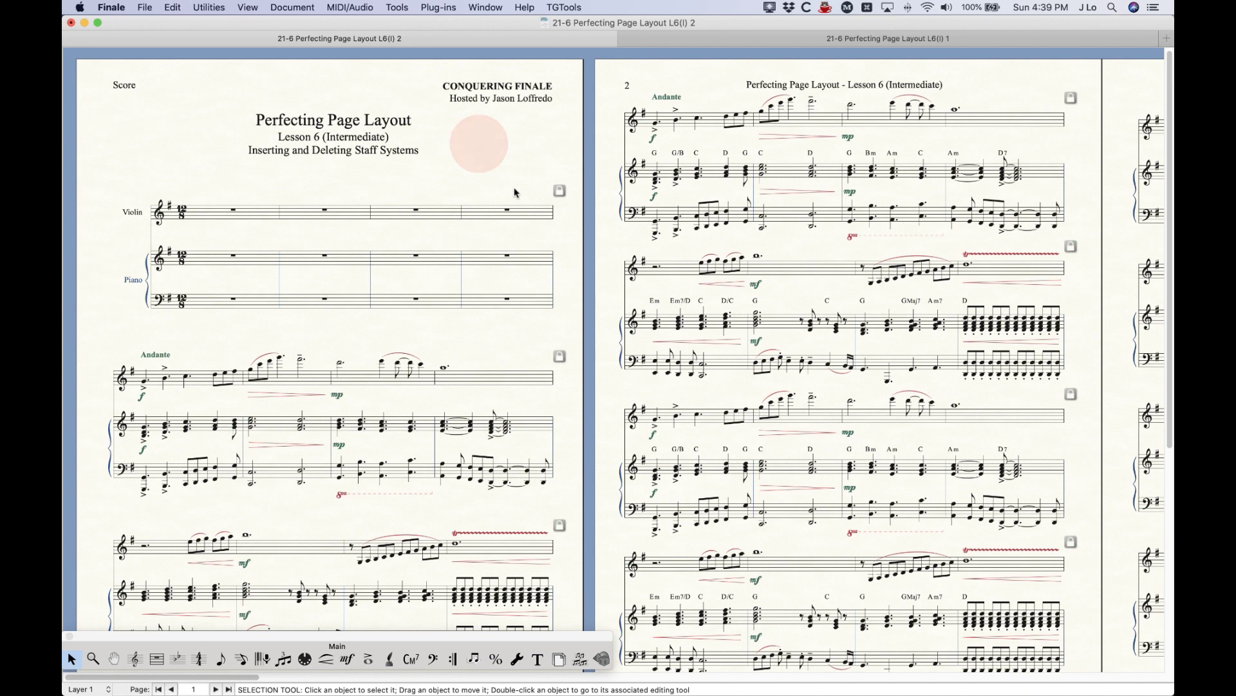
left_click(559, 659)
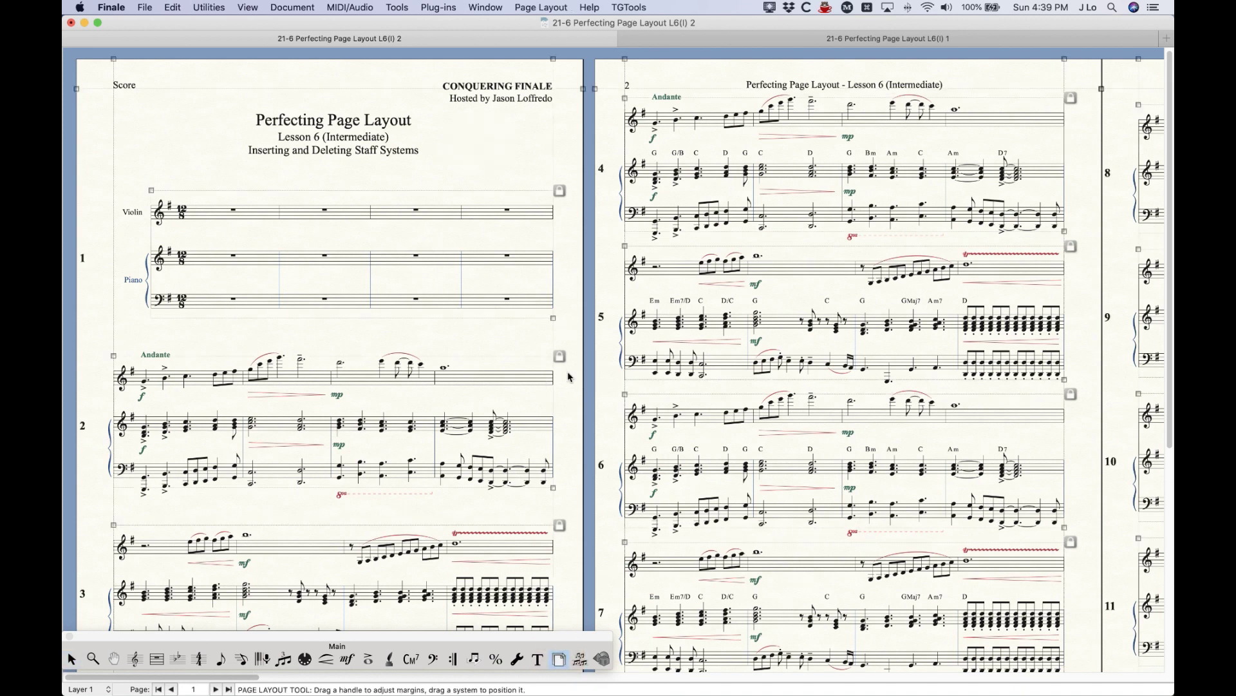
scroll(578, 406, "right", 3)
scroll(578, 405, "right", 5)
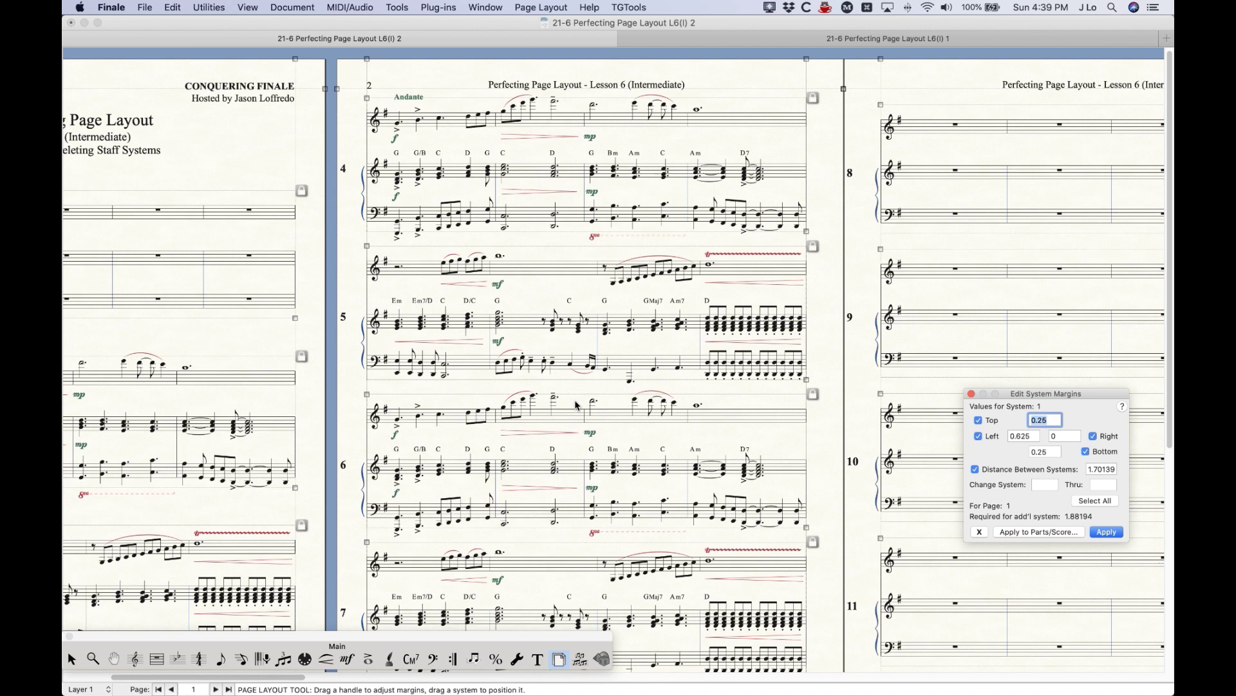
left_click(485, 163)
left_click(452, 150)
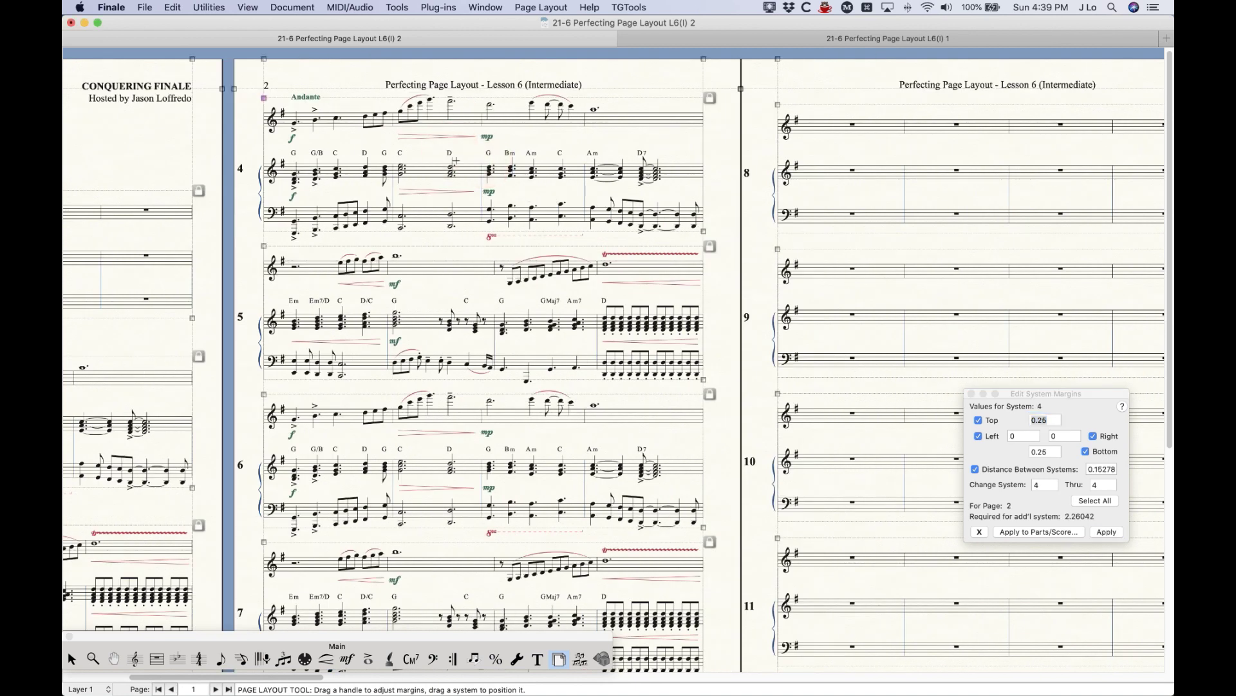
left_click(532, 6)
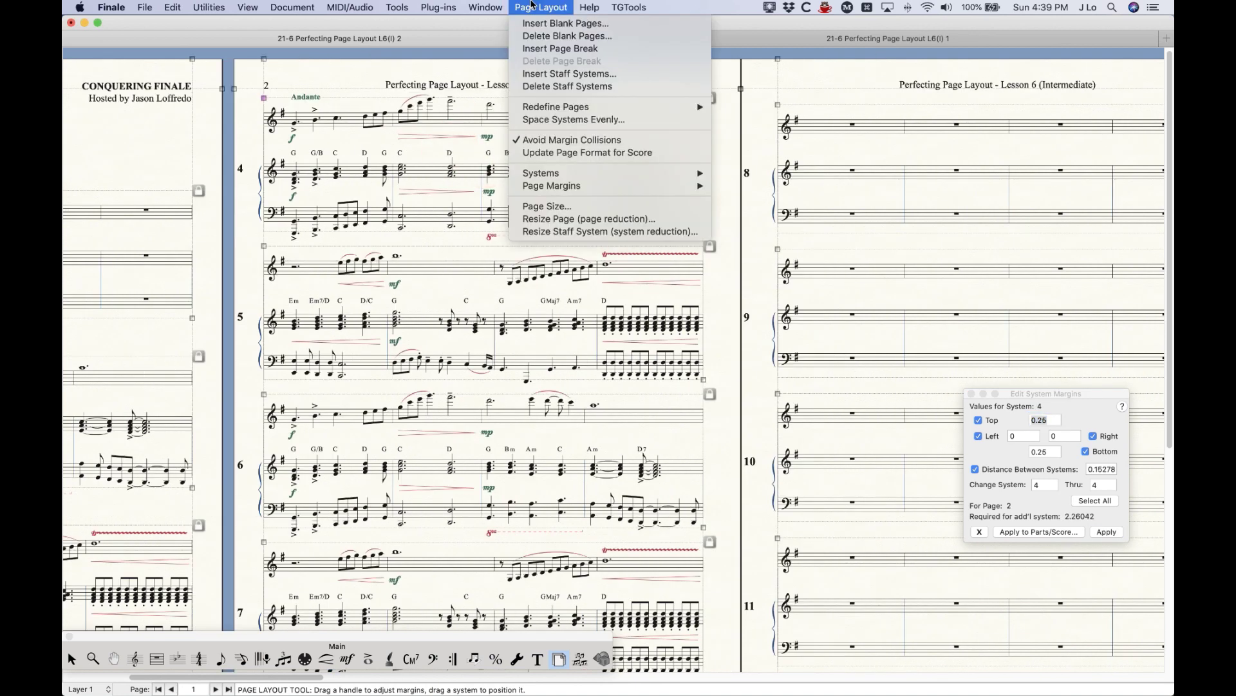
left_click(570, 73)
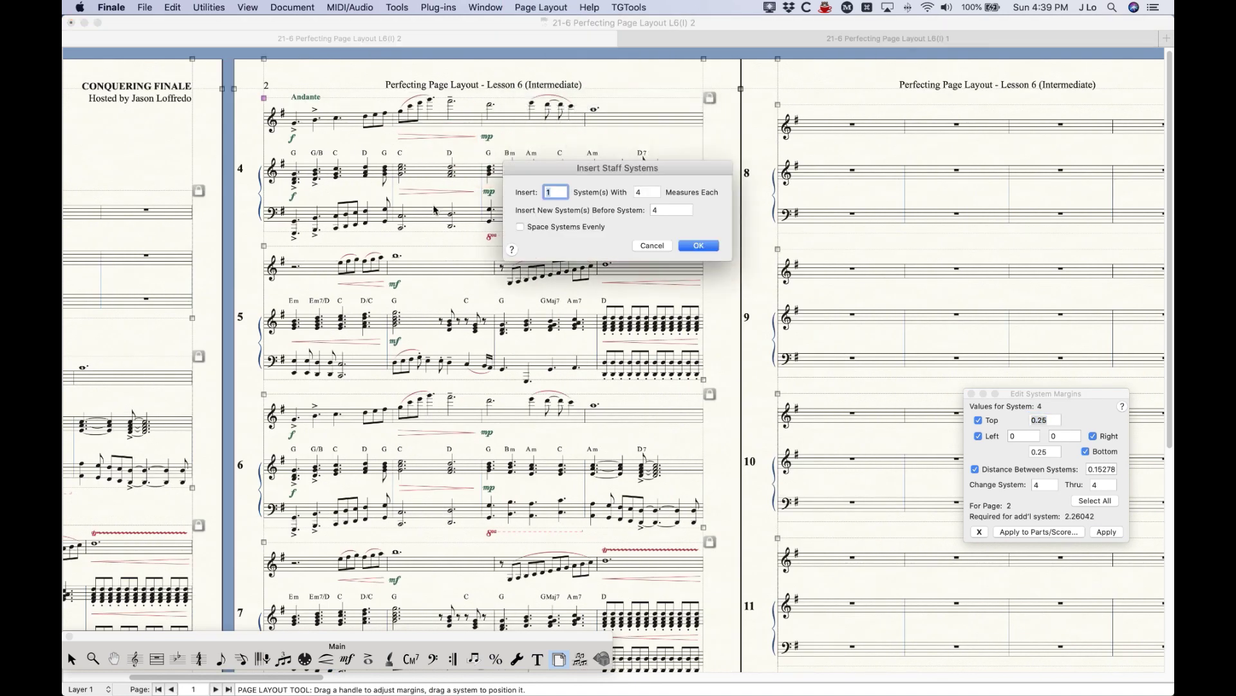
left_click(698, 246)
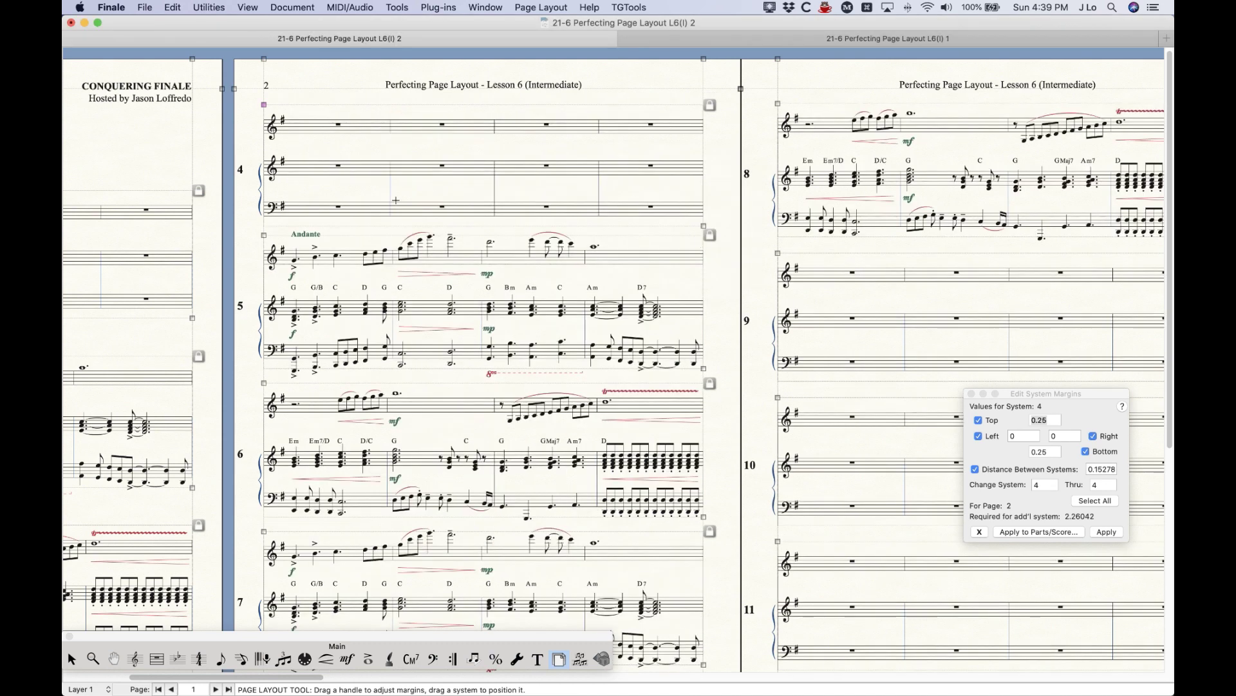
- Select the inserted system's upper and lower piano staves with the Staff tool, then return to the Selection tool
left_click(135, 658)
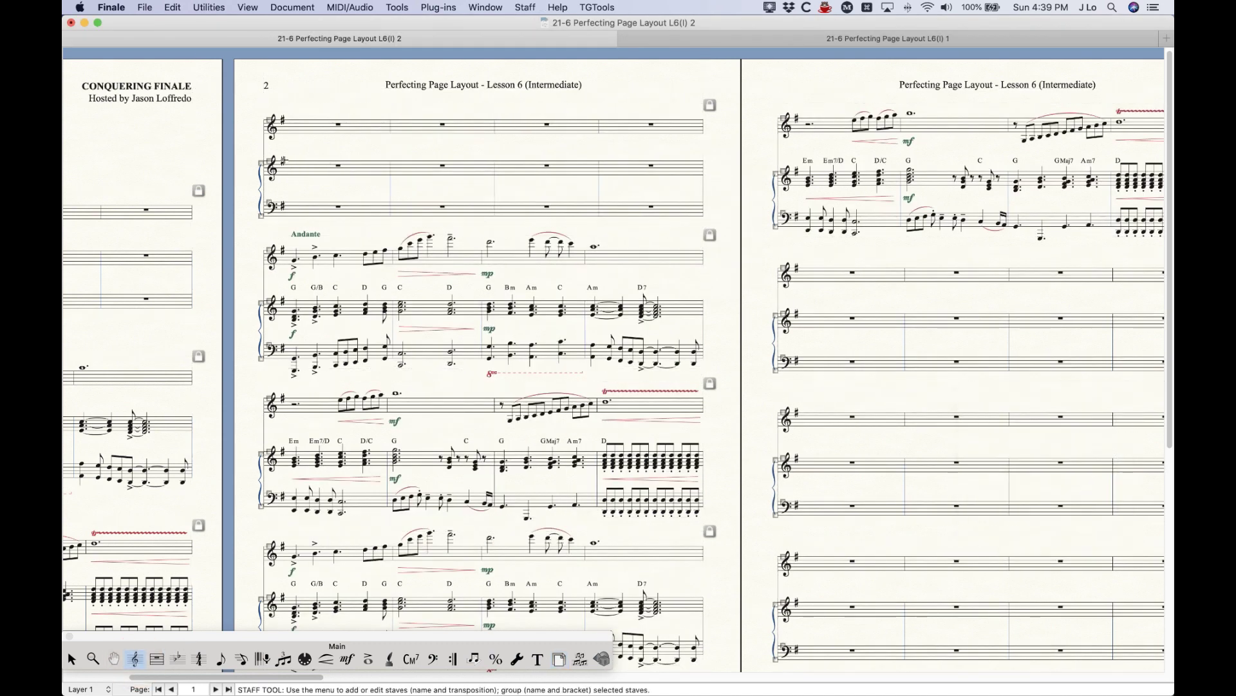
left_click(262, 162)
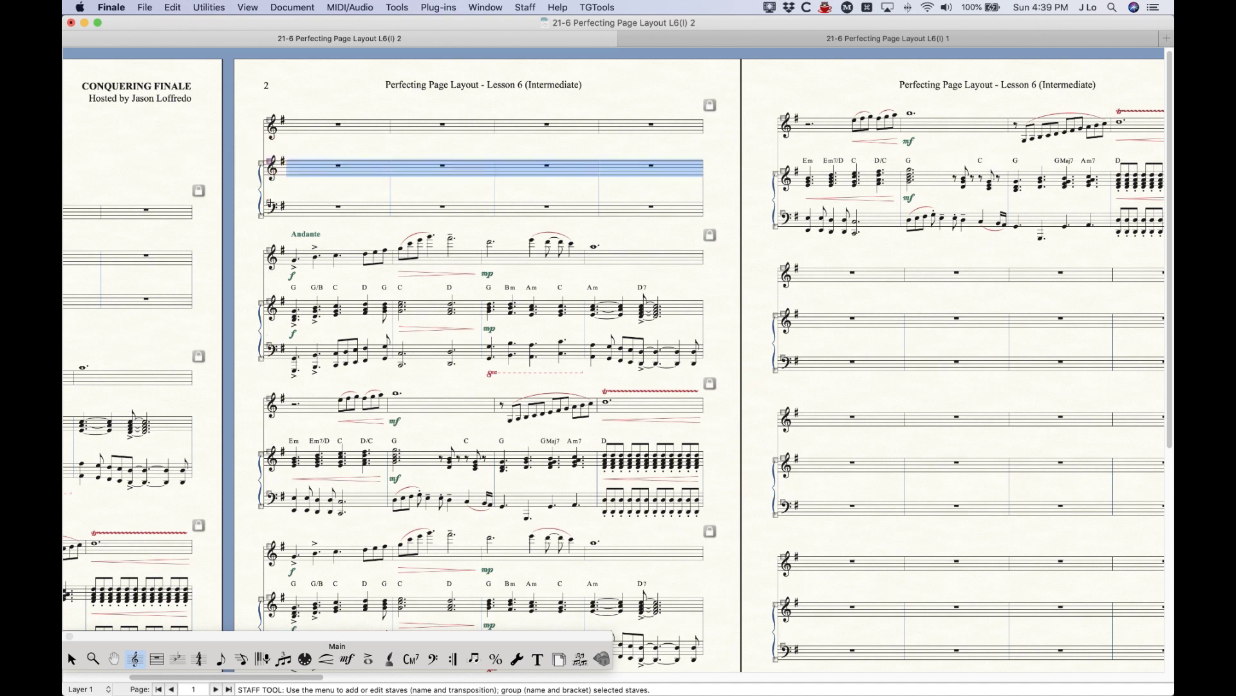
left_click(269, 203)
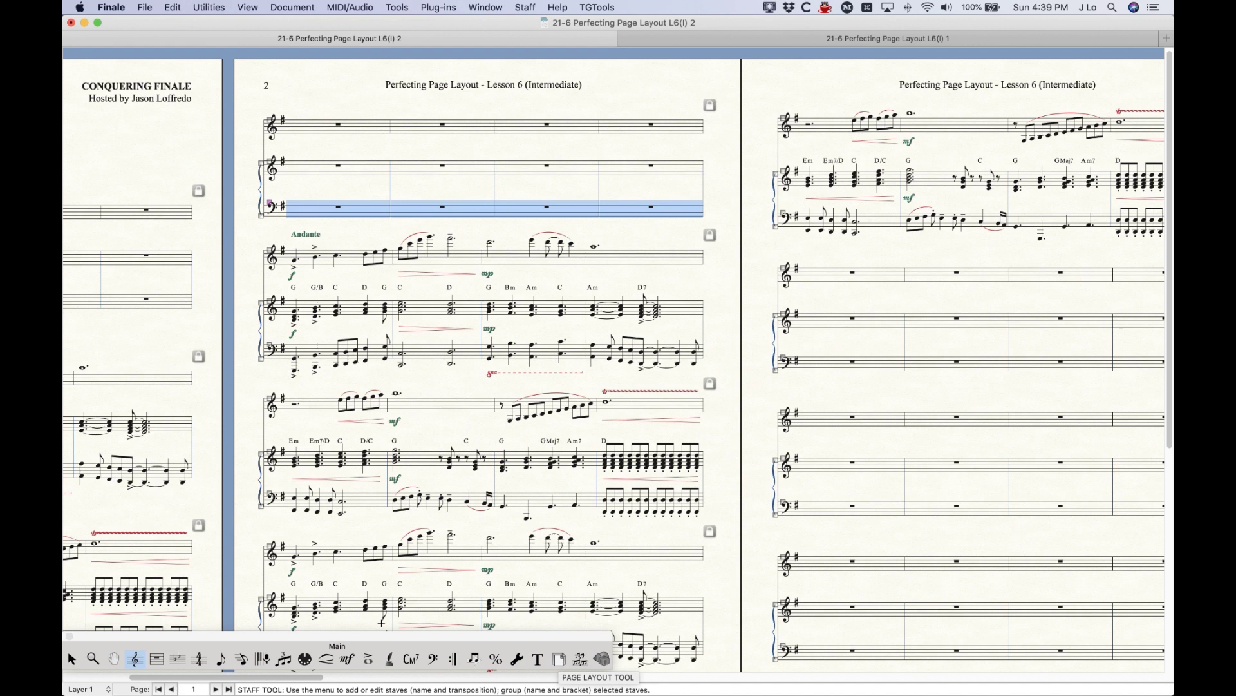
left_click(72, 658)
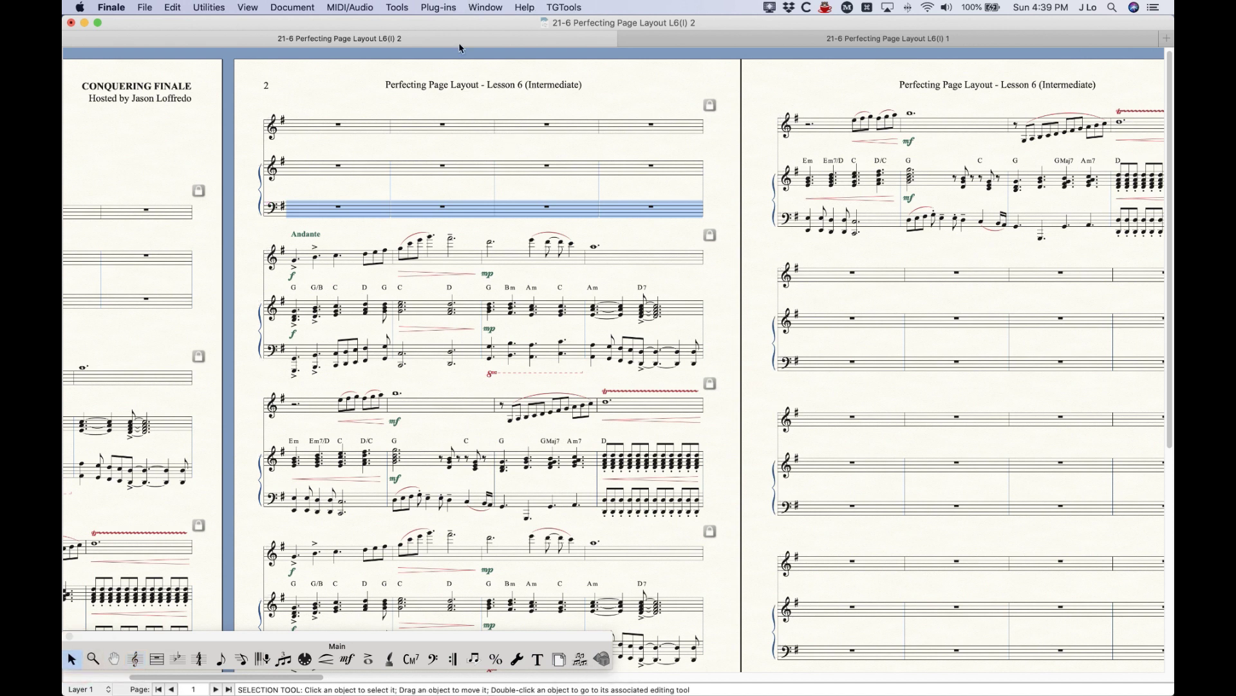
- Clear the staff selection and launch the Patterson Copy System Layout plug-in
left_click(464, 110)
left_click(448, 8)
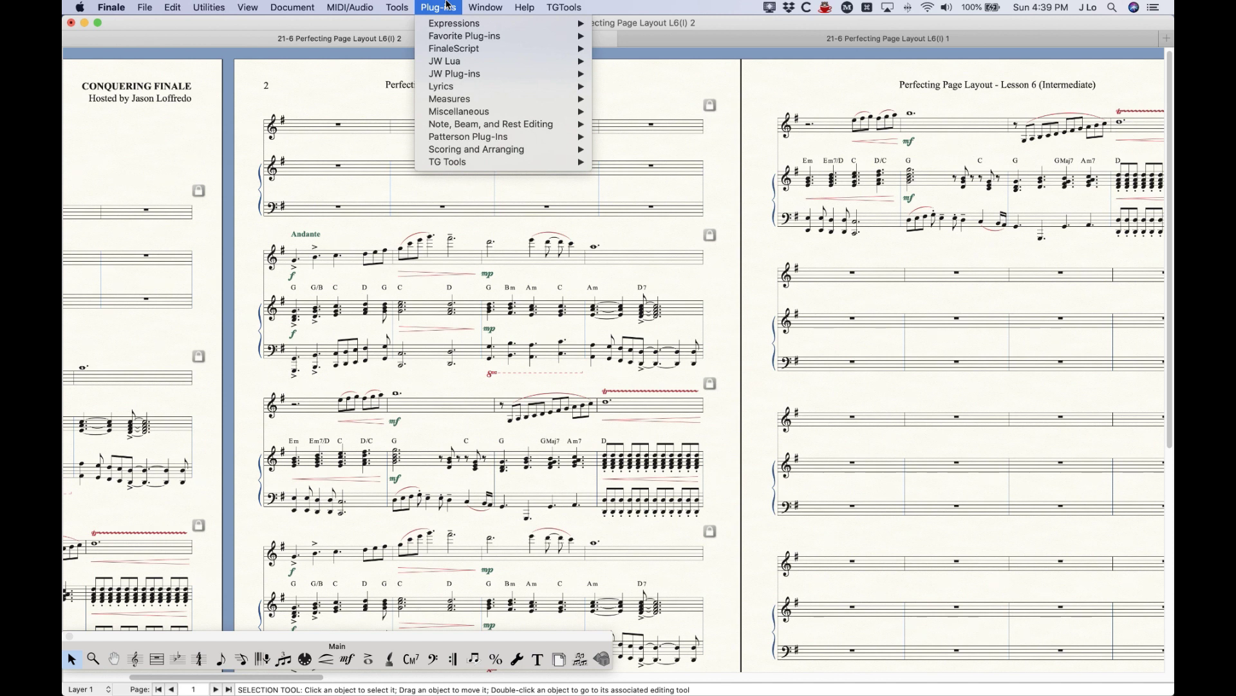
mouse_move(478, 142)
mouse_move(648, 138)
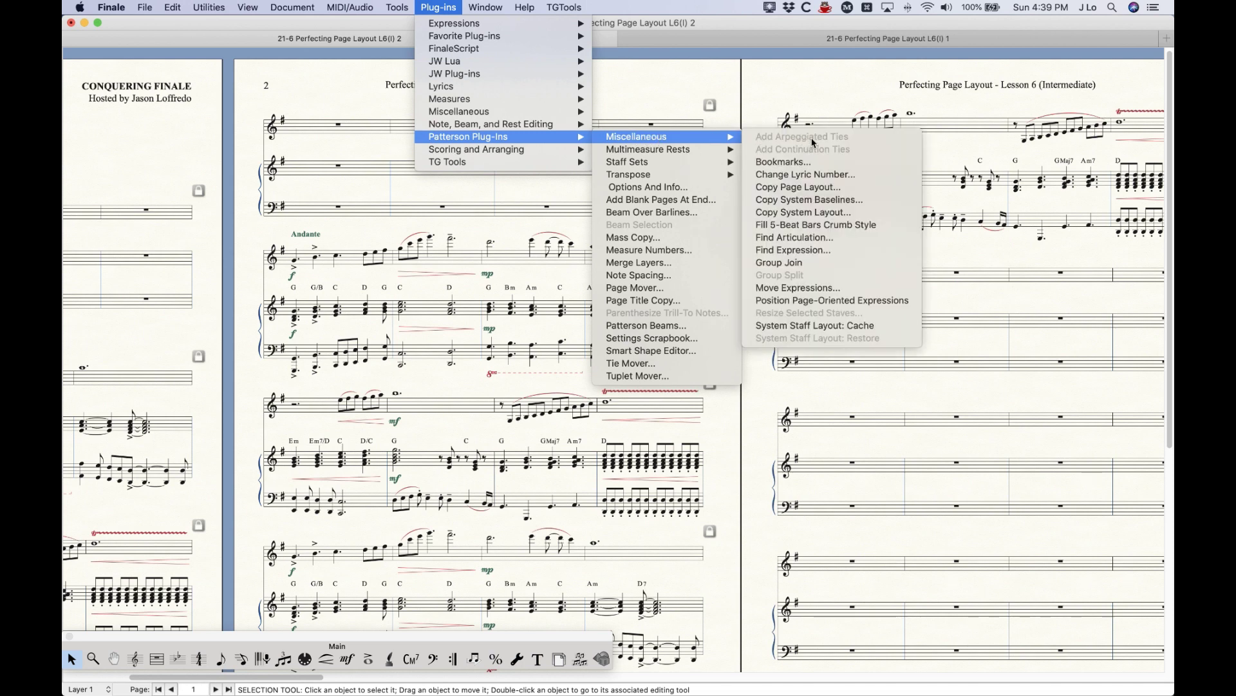
left_click(816, 212)
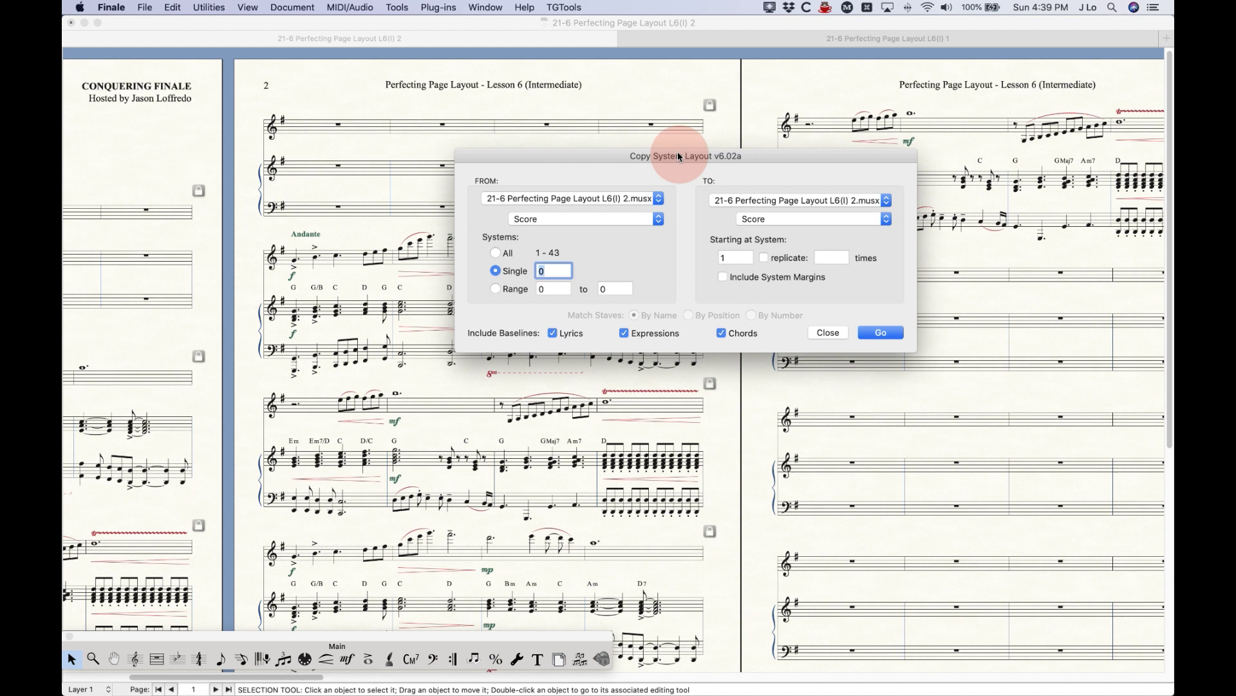
- Move the dialog and keep the current L6(I) 2.musx file and Score as the source
left_click_drag(677, 152, 652, 136)
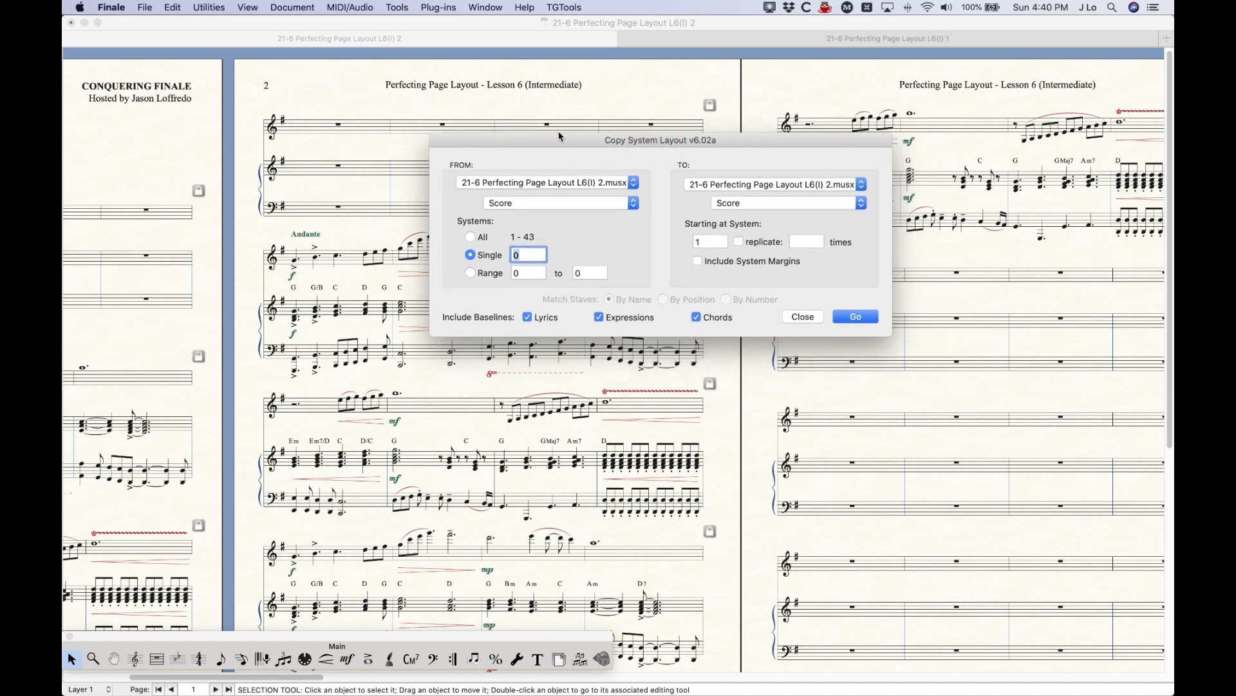
left_click(485, 187)
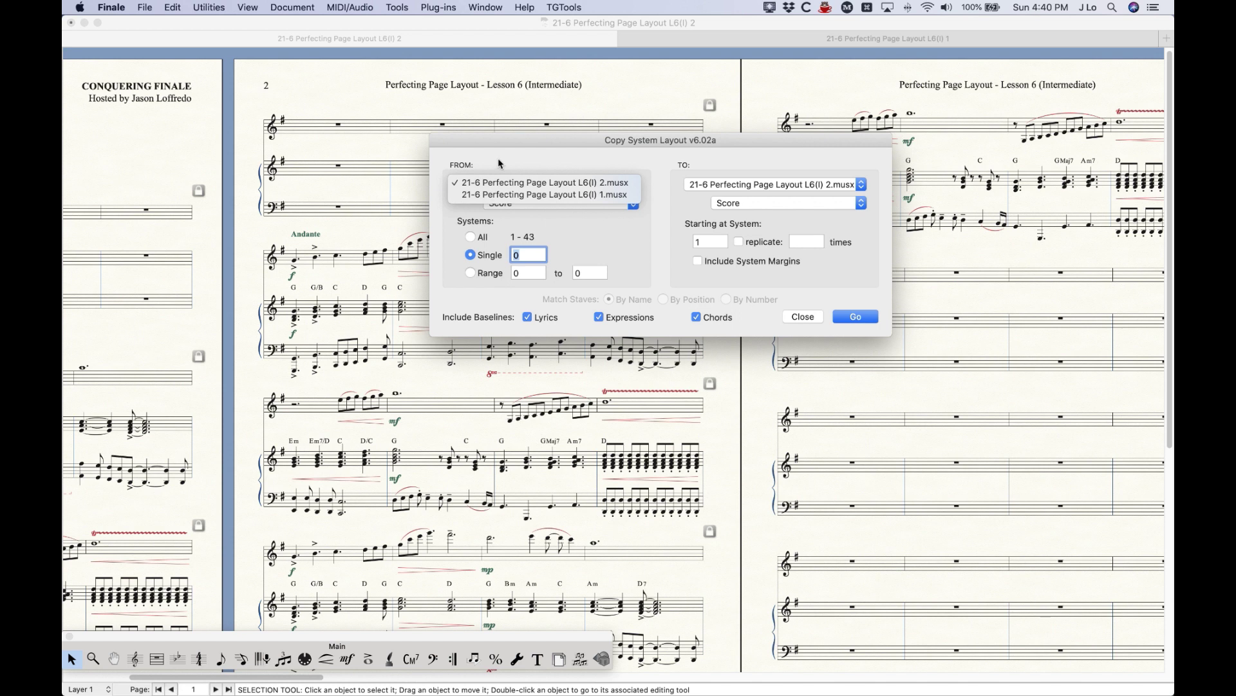
left_click(566, 162)
left_click(541, 205)
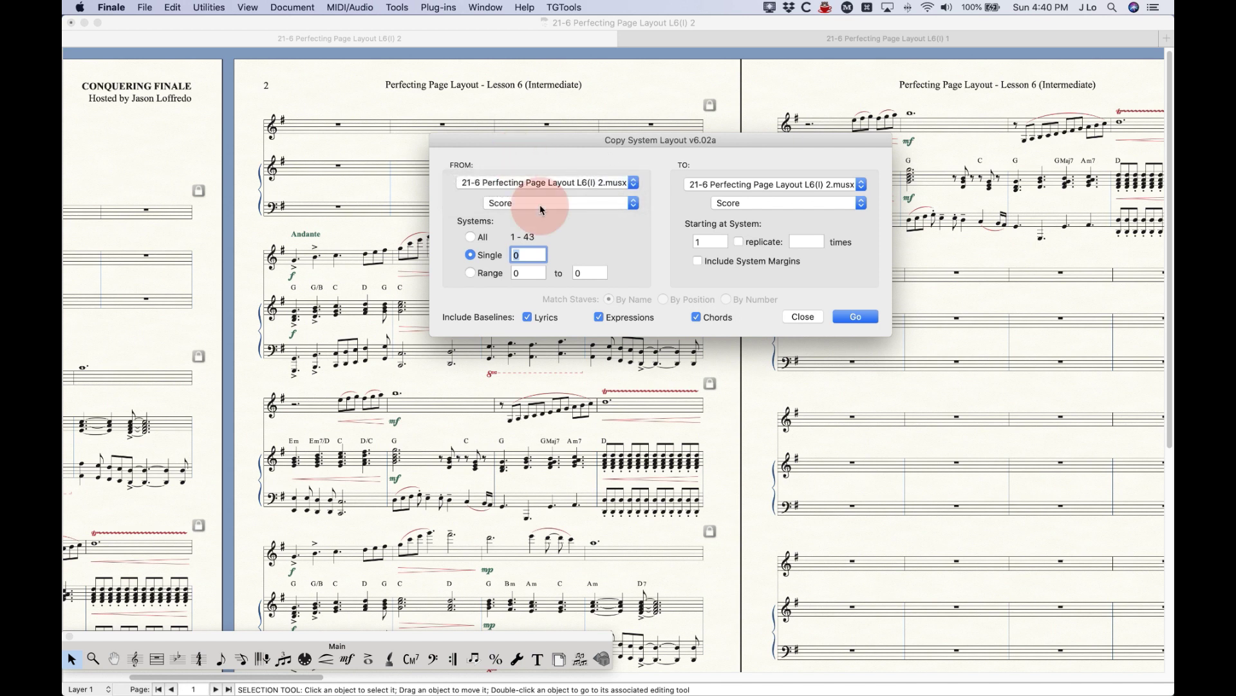
left_click(527, 147)
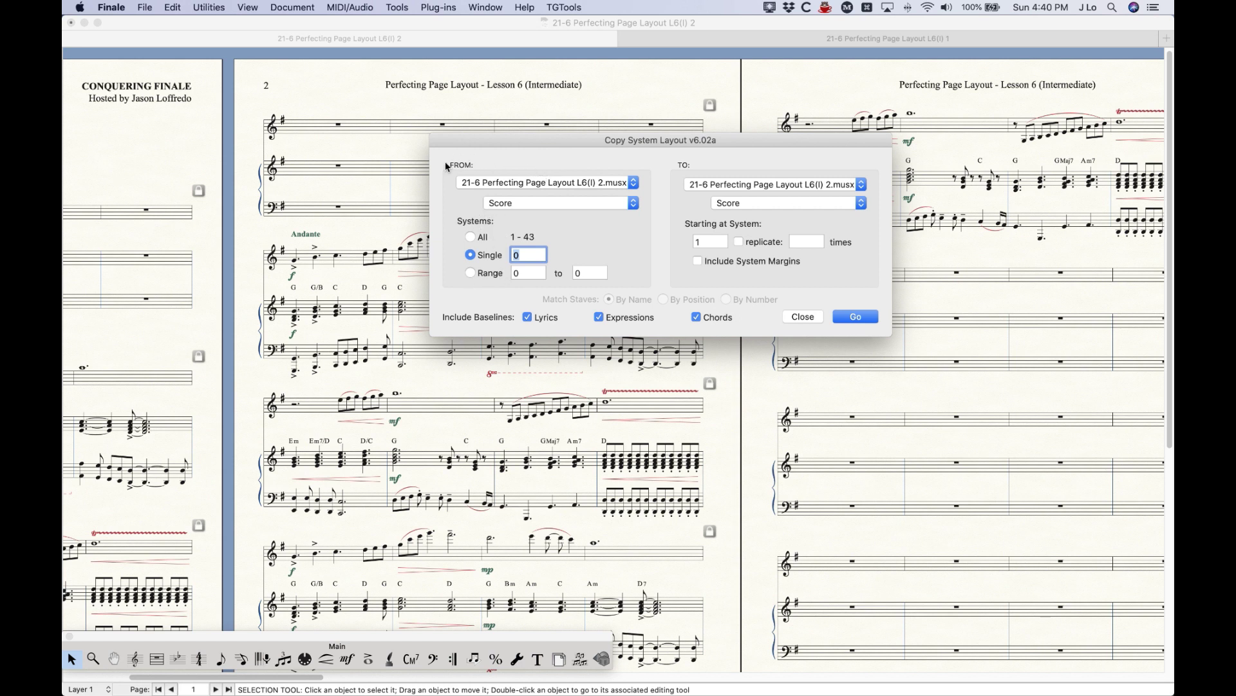
- Copy system 5's layout to system 4 with Lyrics, Expressions and Chords unchecked, then close the plug-in
left_click(527, 258)
type("5")
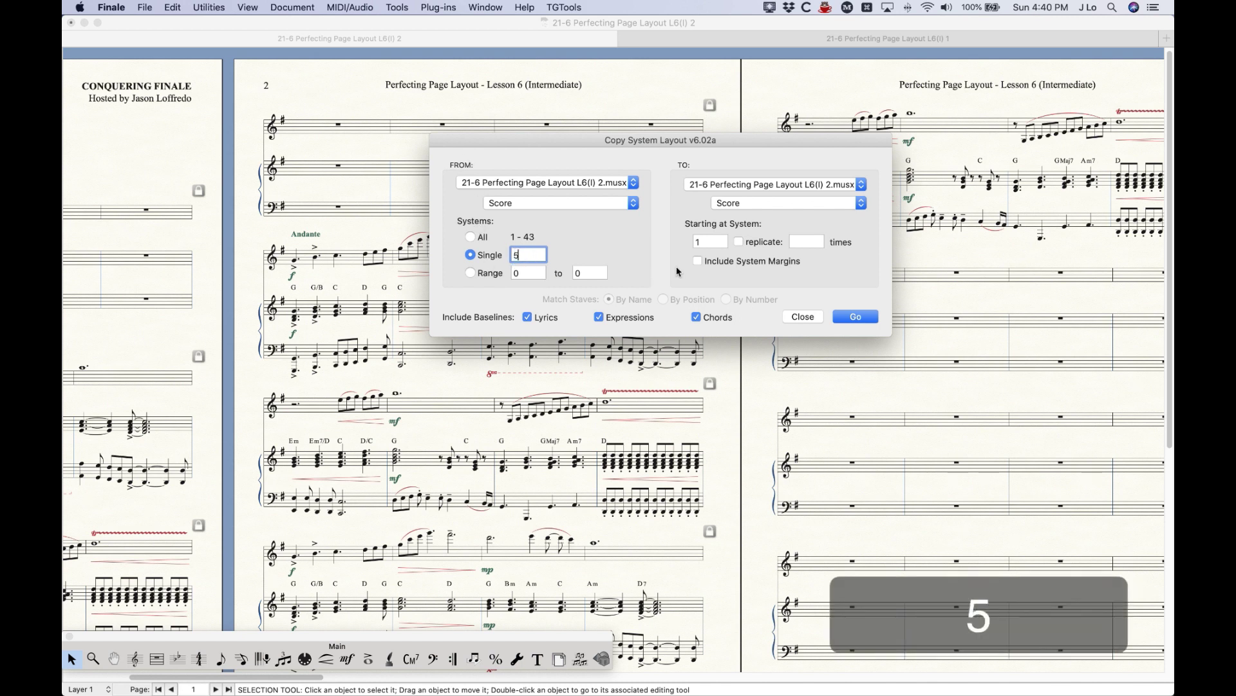
left_click(720, 242)
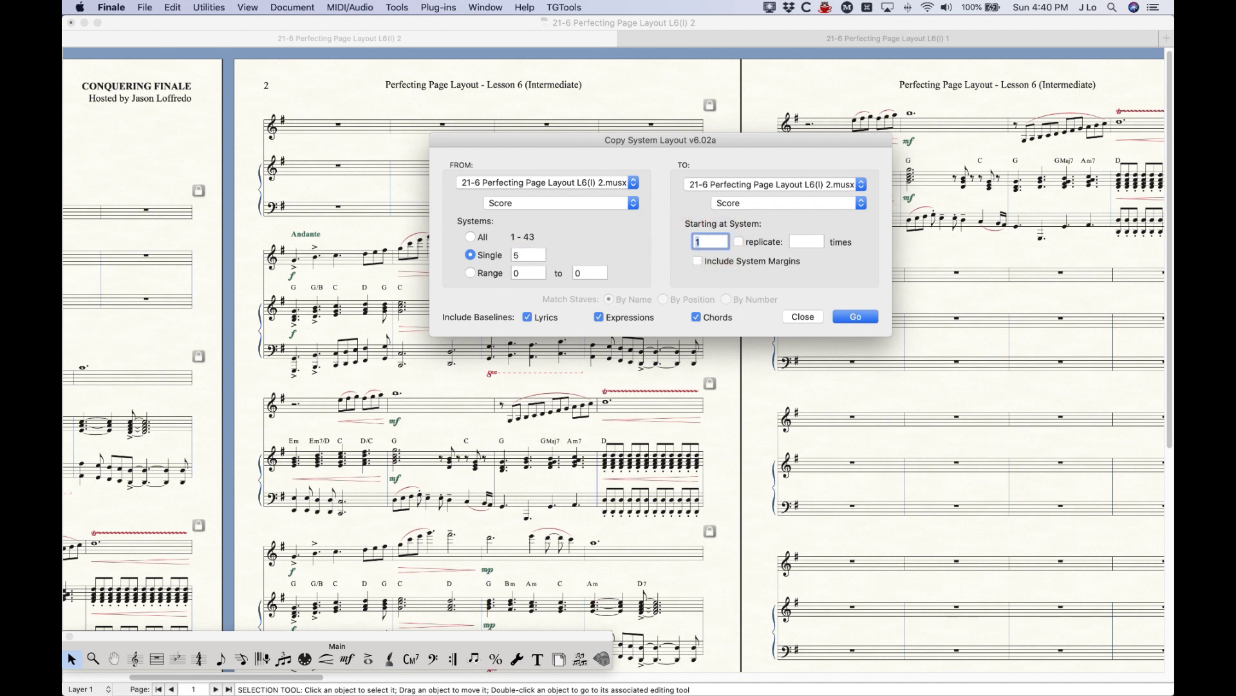
type("4")
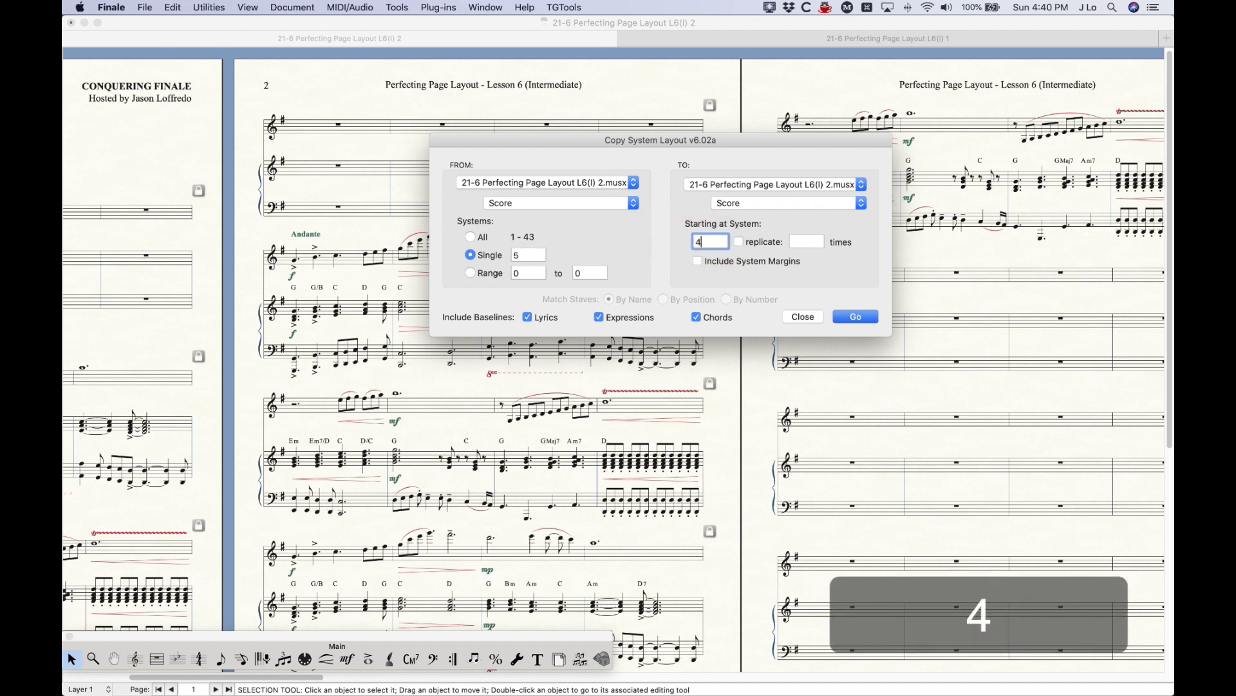
left_click(527, 317)
left_click(599, 317)
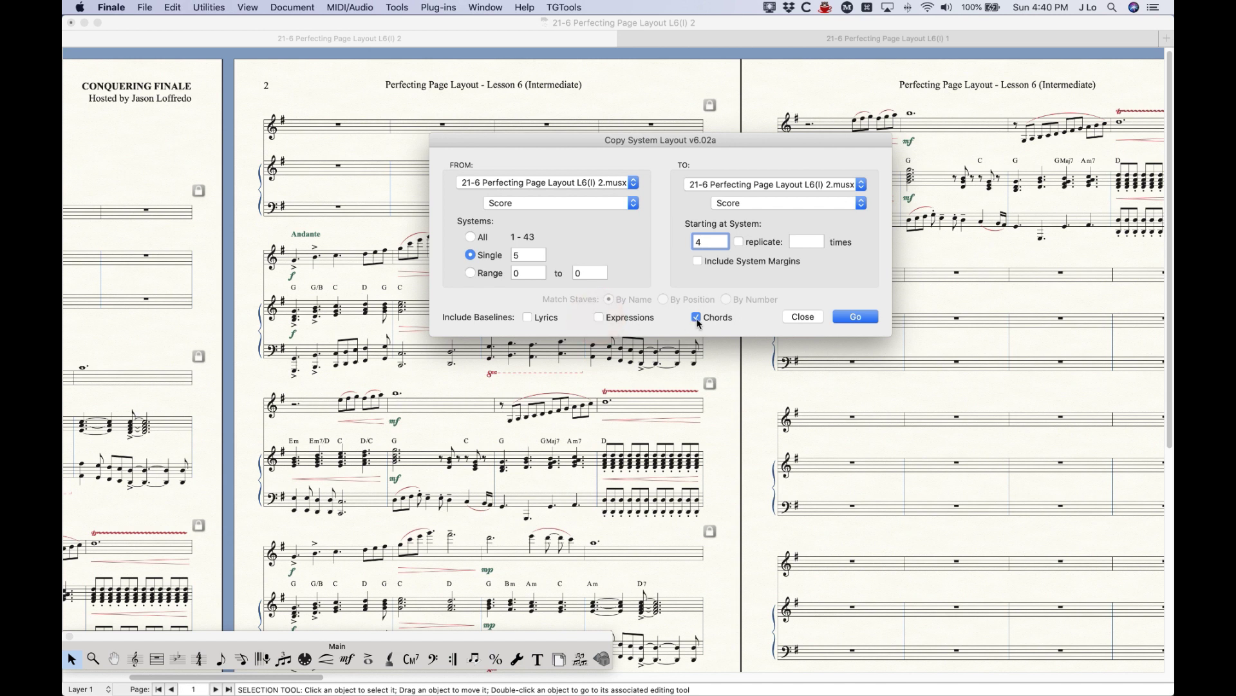
left_click(698, 317)
left_click(863, 318)
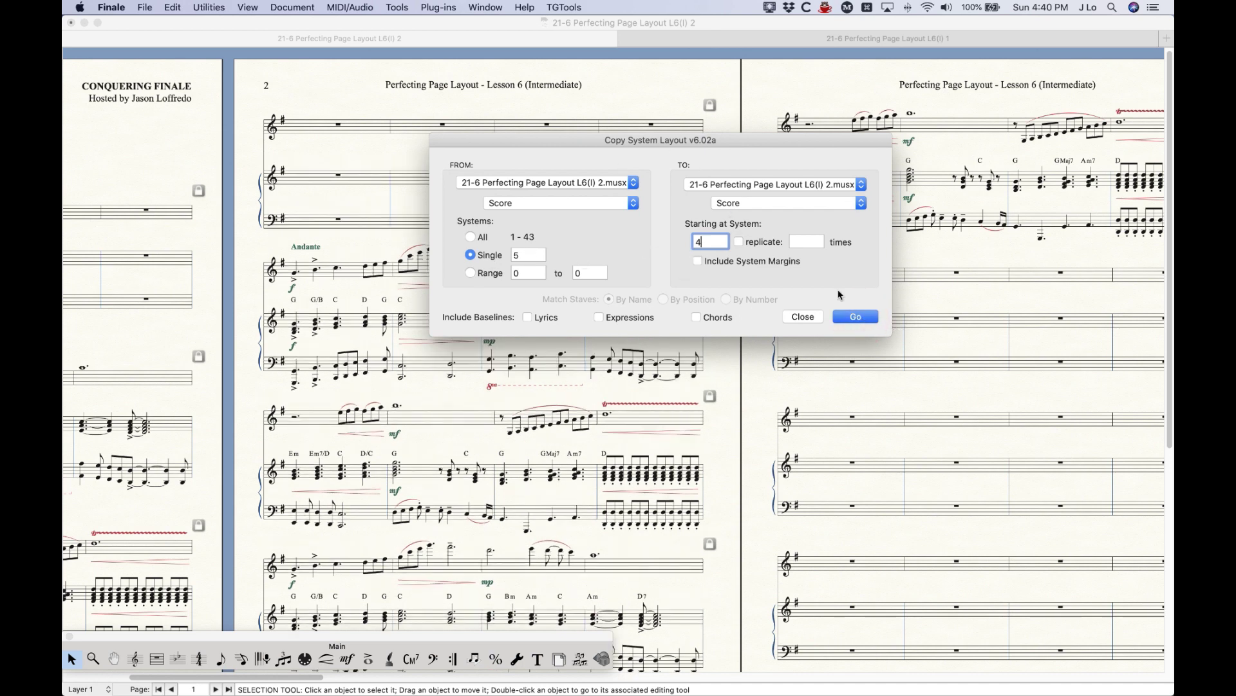
left_click(803, 316)
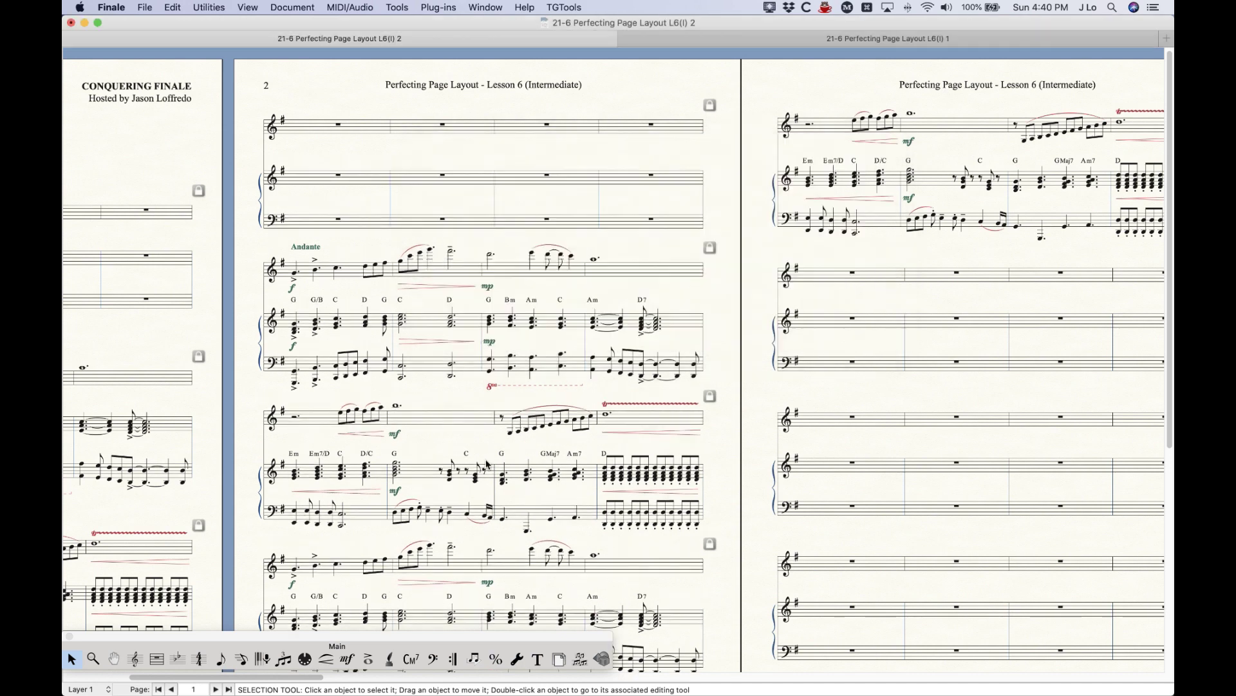
left_click(135, 658)
- Rerun Copy System Layout with Single set to 3 and Starting at System 4
left_click(269, 172)
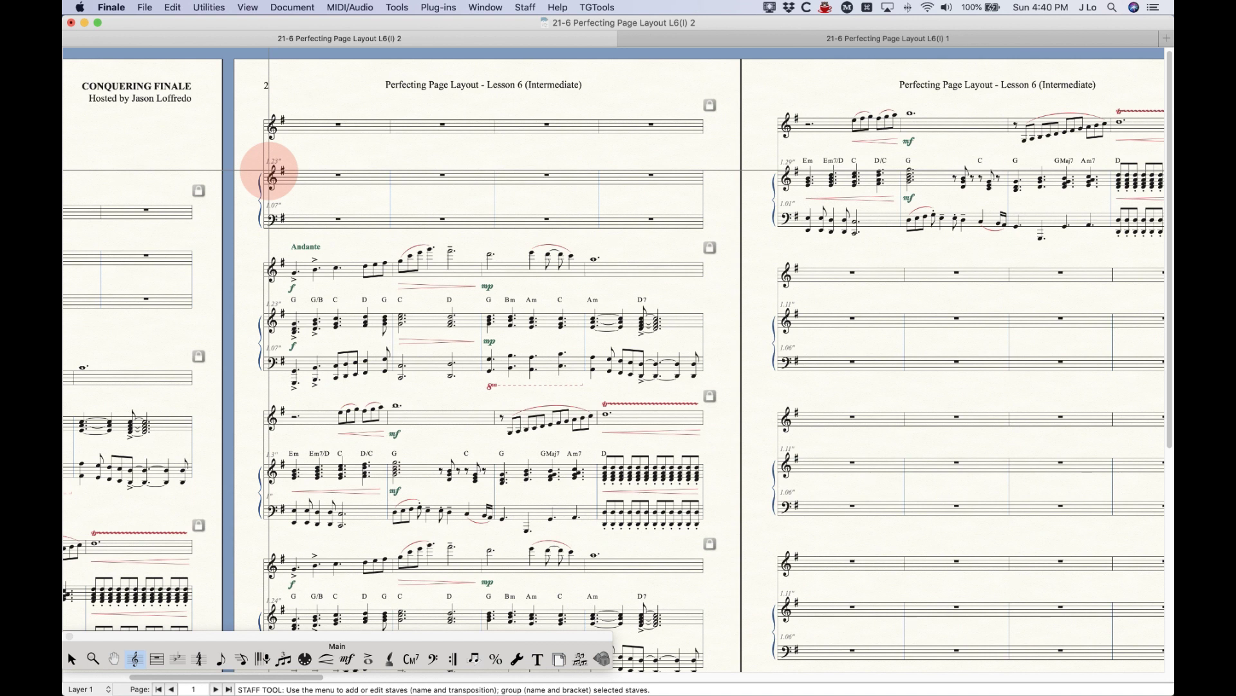
left_click(440, 7)
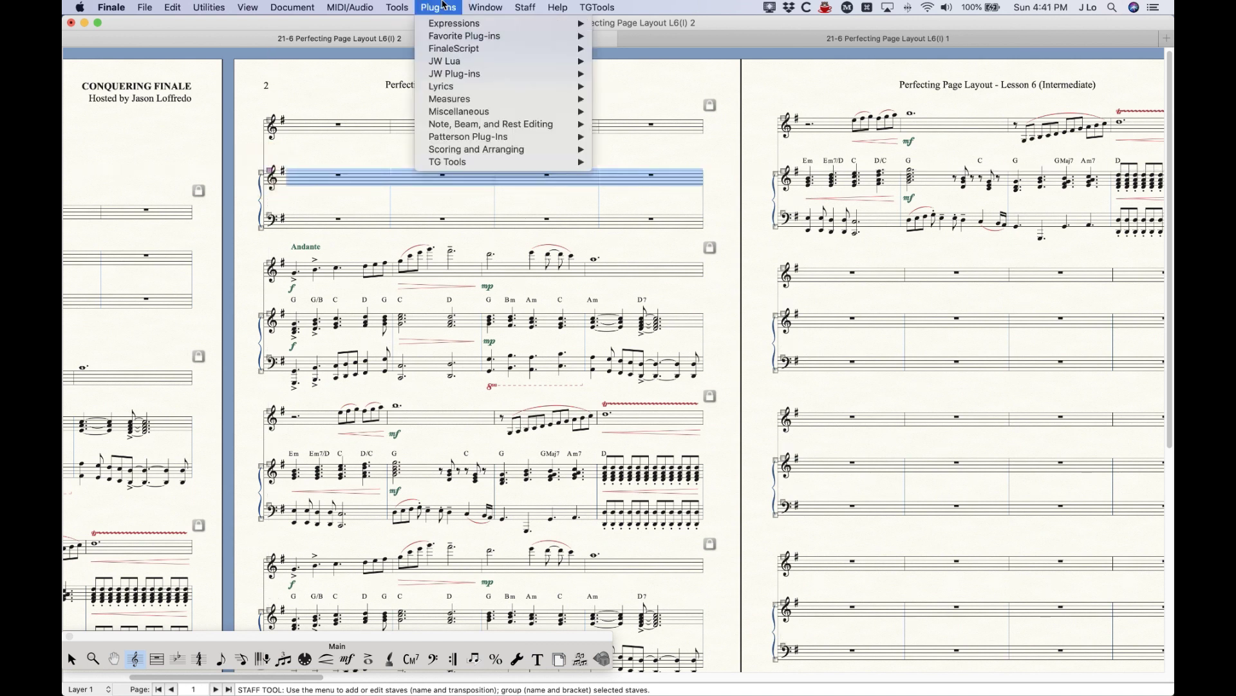
mouse_move(551, 140)
mouse_move(635, 139)
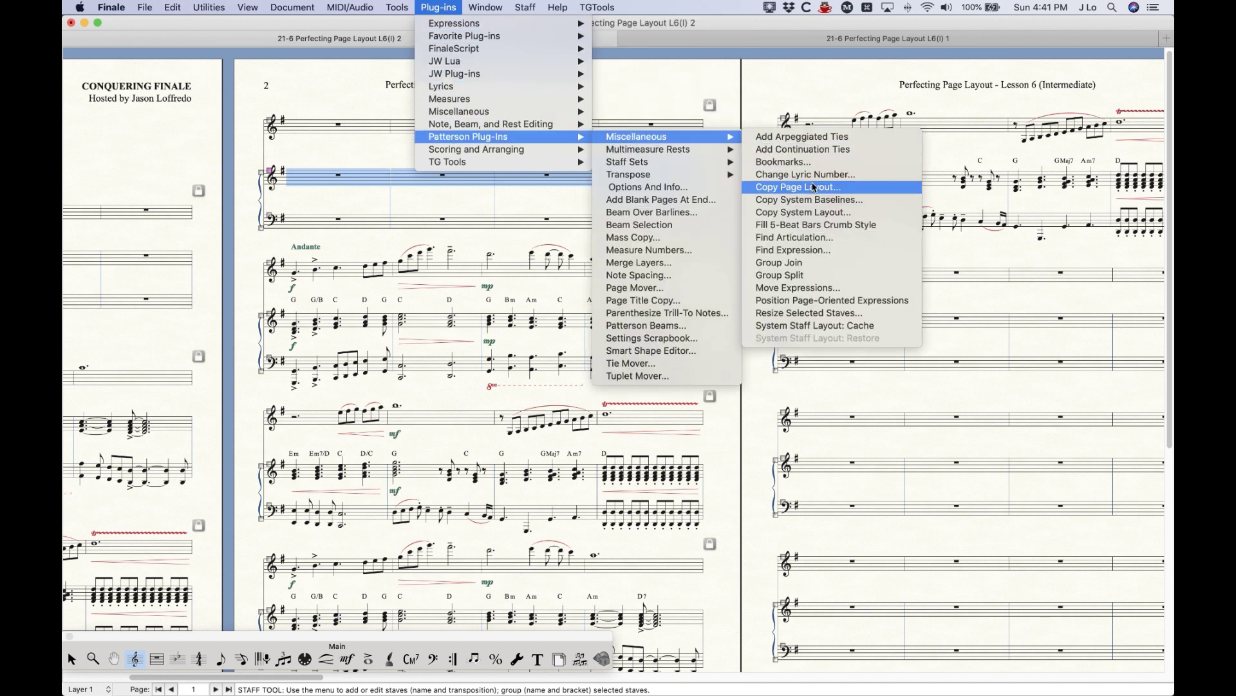
left_click(816, 215)
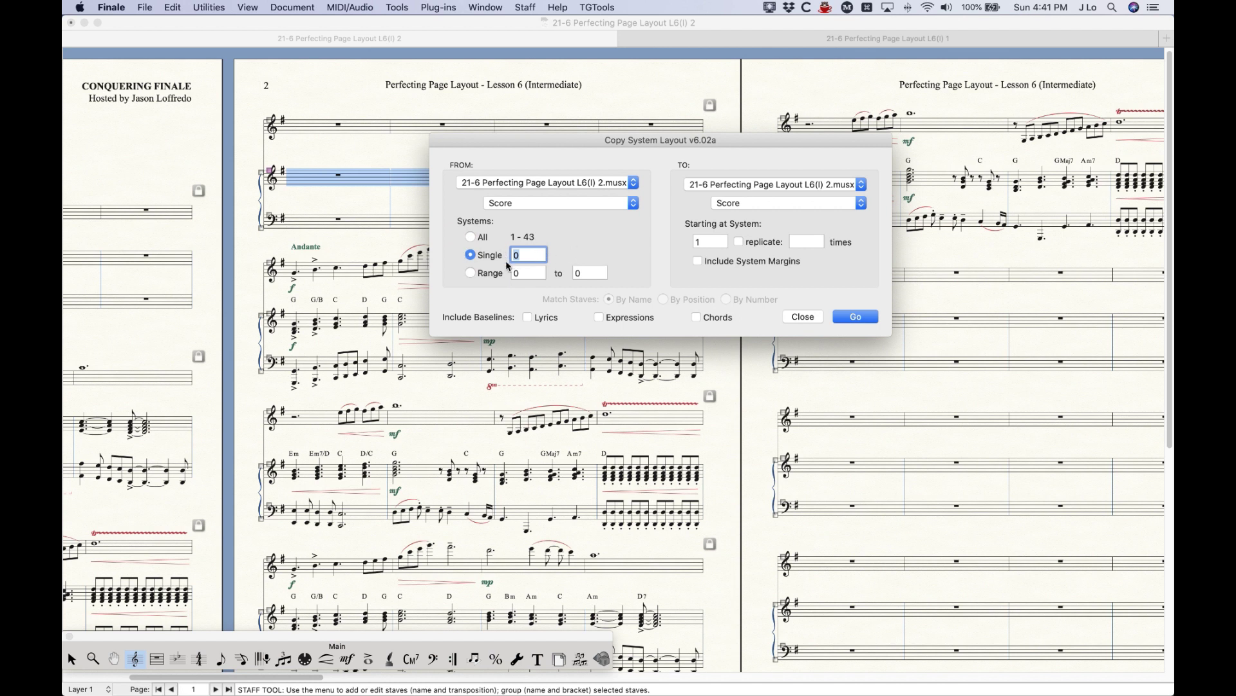
type("3")
left_click(696, 241)
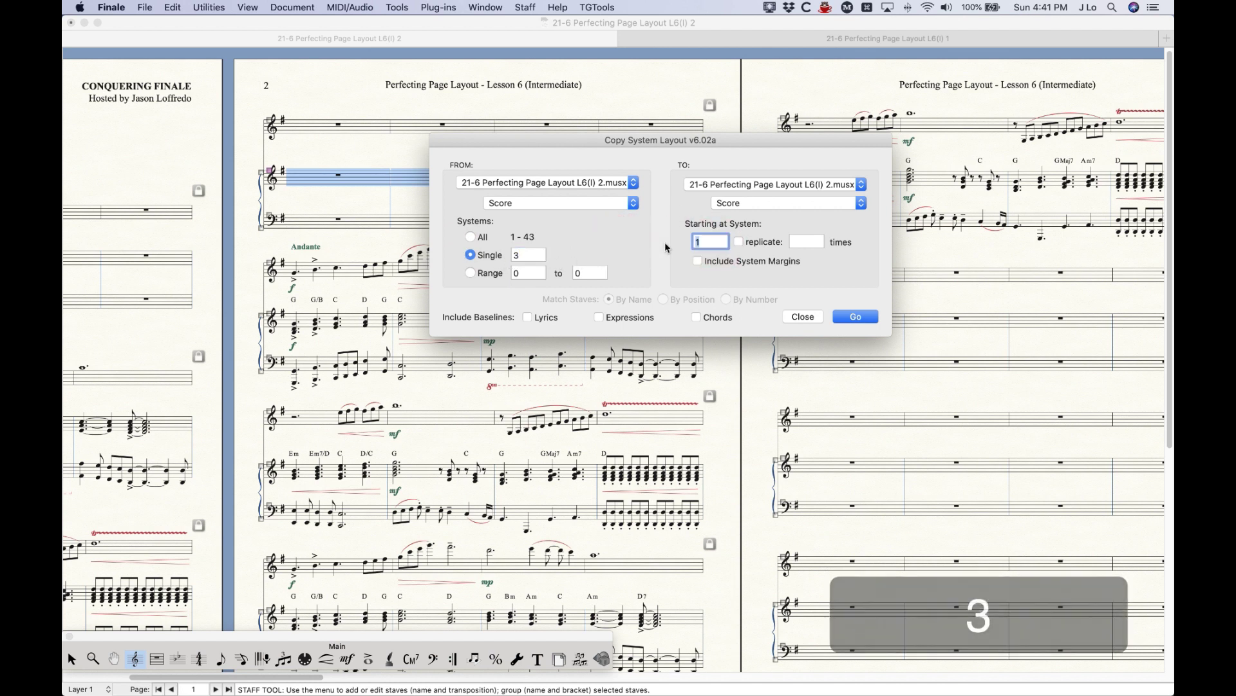
type("4")
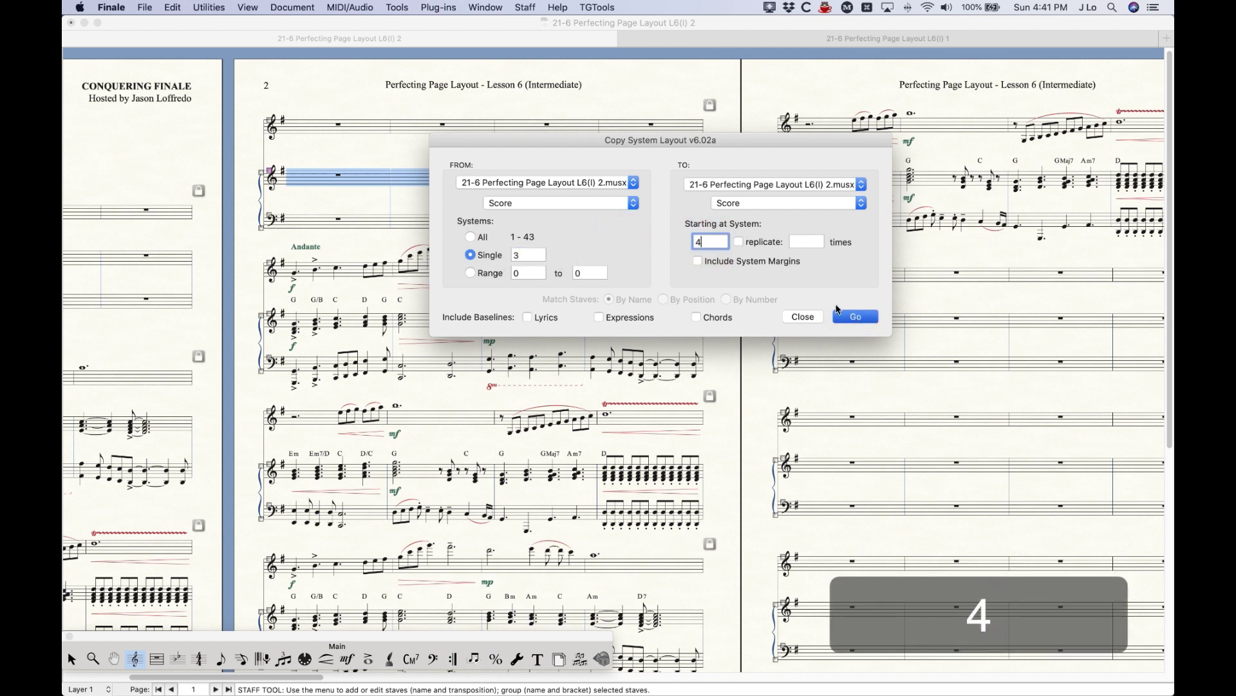
left_click(855, 316)
left_click(802, 316)
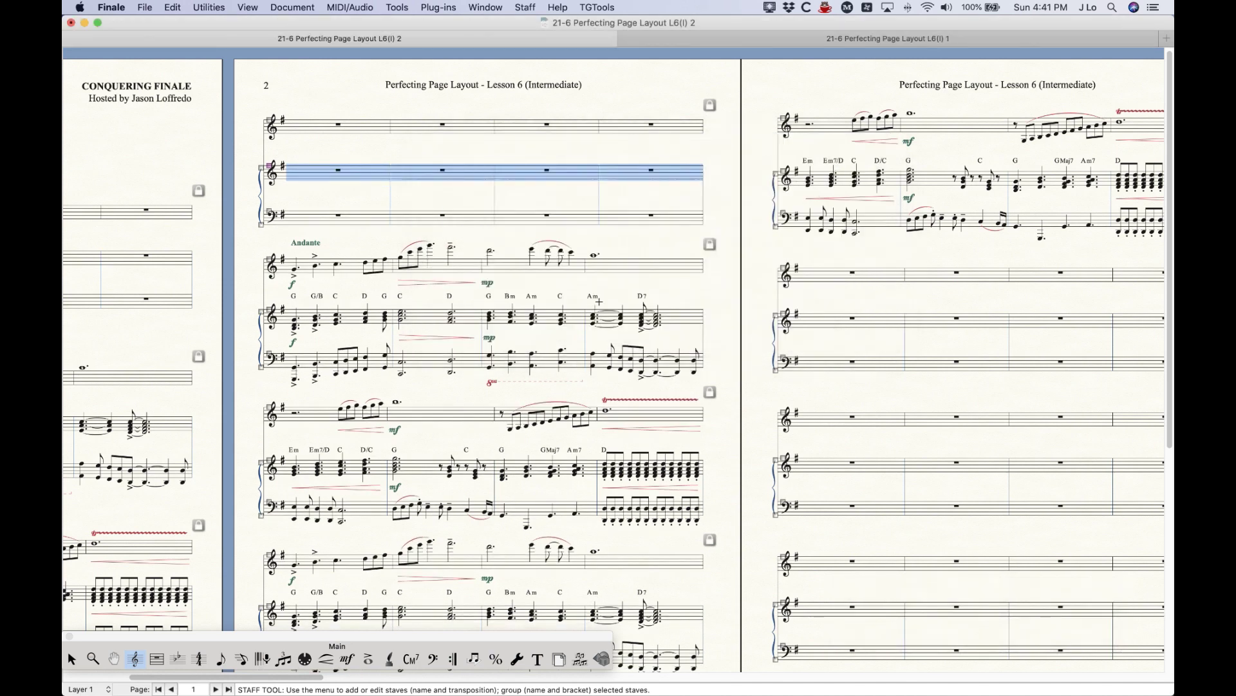
scroll(599, 301, "left", 10)
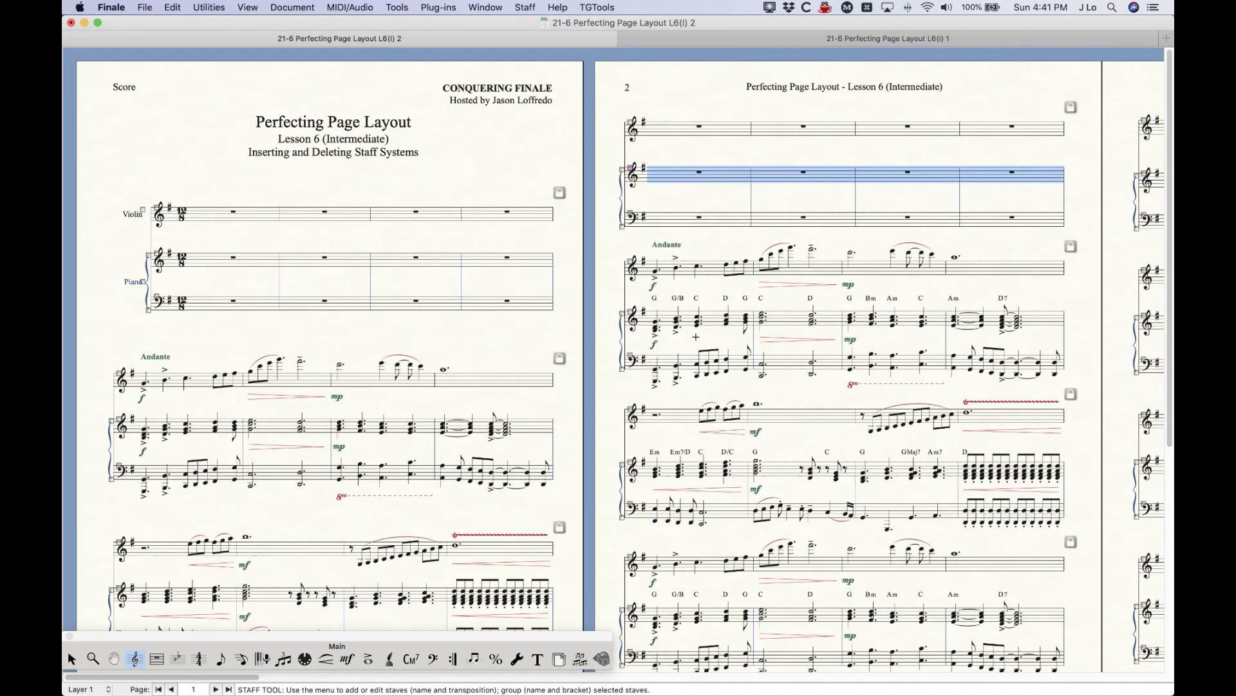
- Recheck the inserted system's spacing and inspect chord symbol placement across the page 2 systems
scroll(696, 336, "right", 8)
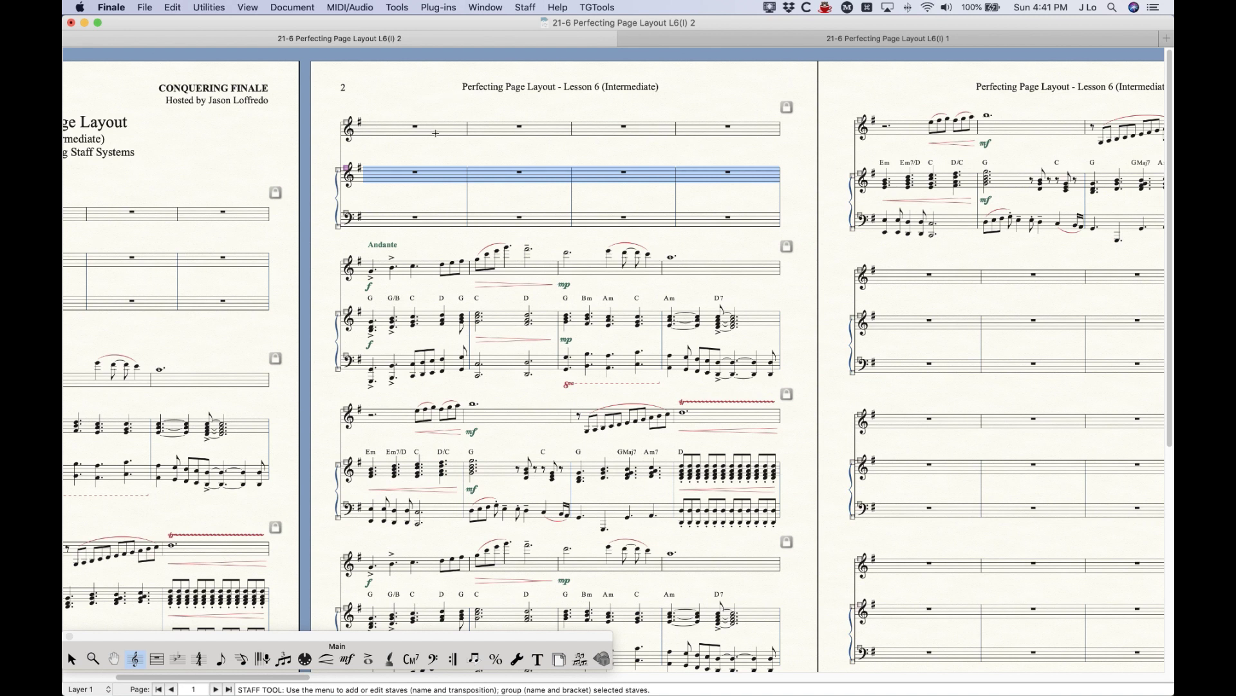
left_click(347, 169)
left_click(411, 659)
left_click(499, 182)
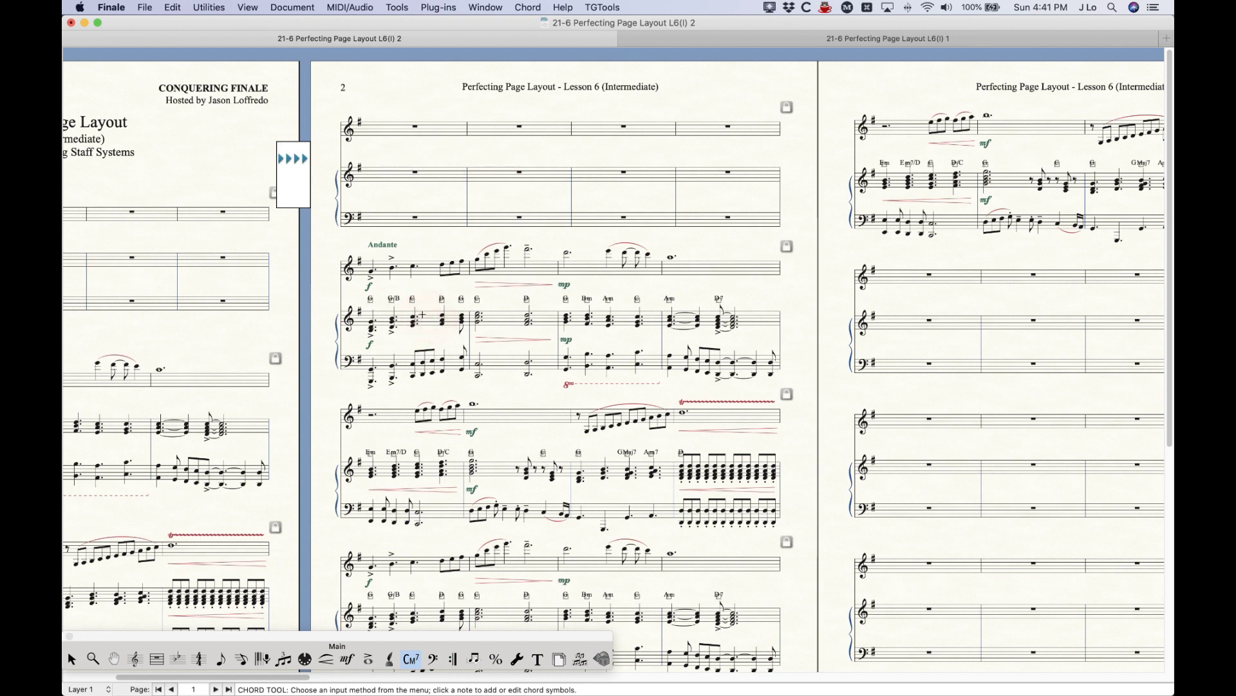
left_click(427, 316)
left_click(505, 471)
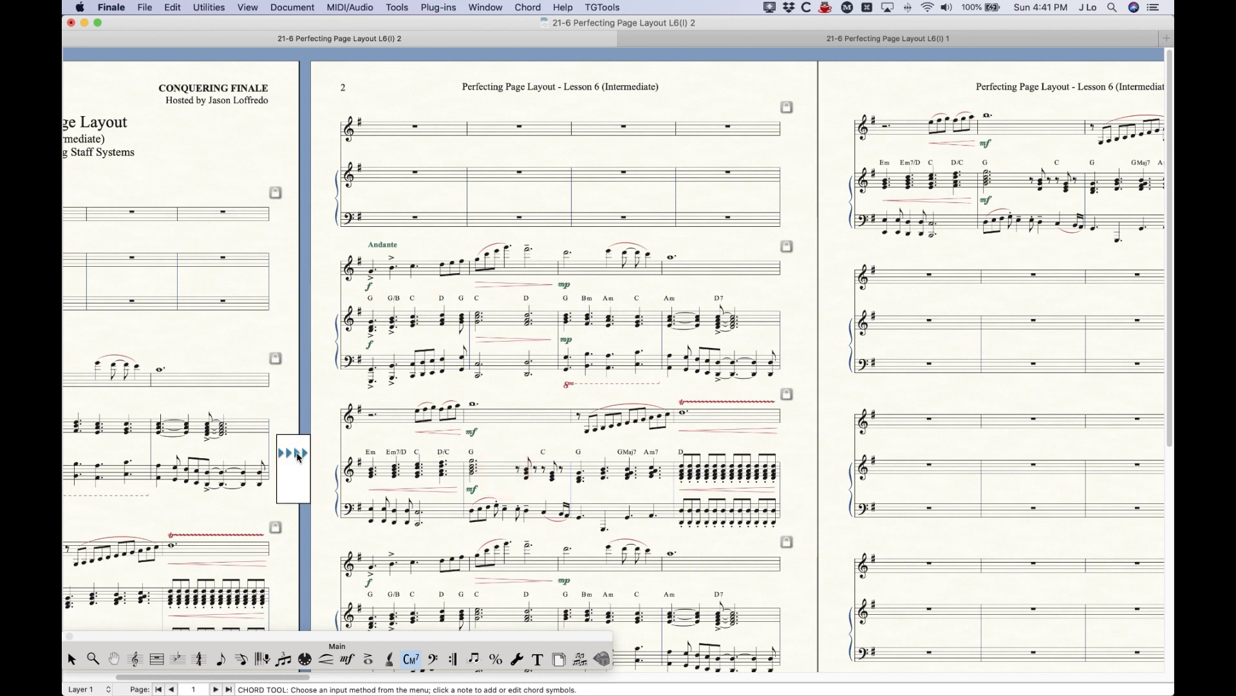
left_click(512, 612)
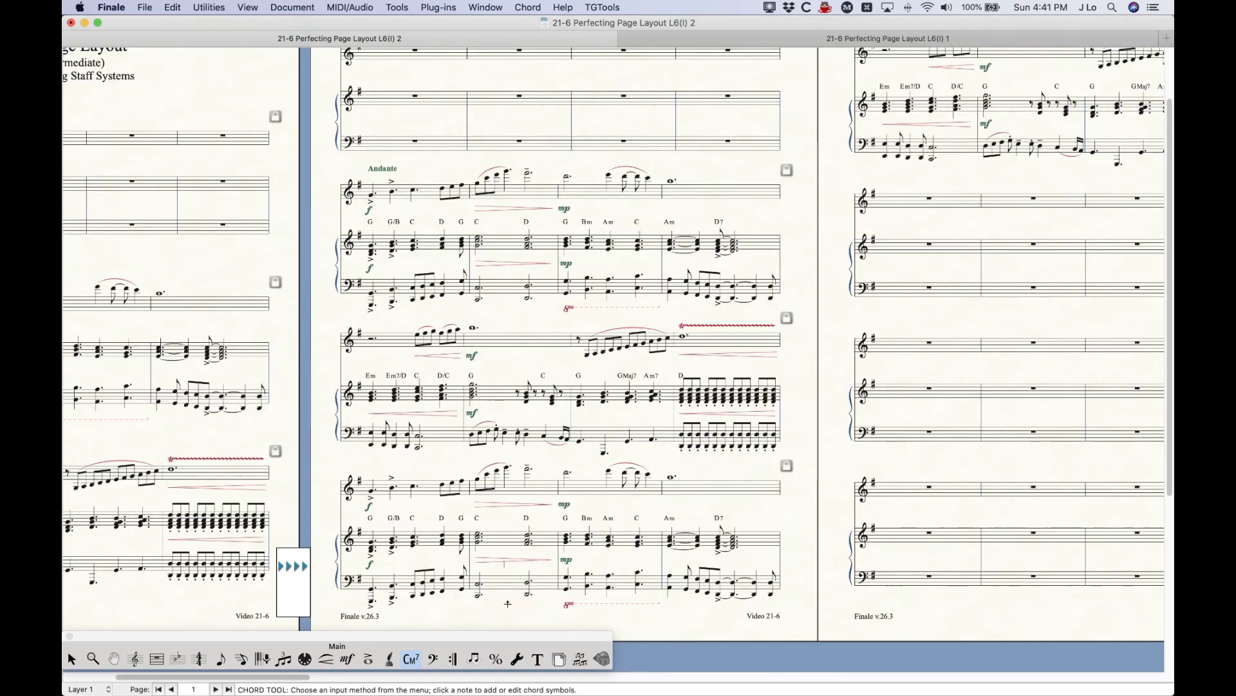
left_click(506, 538)
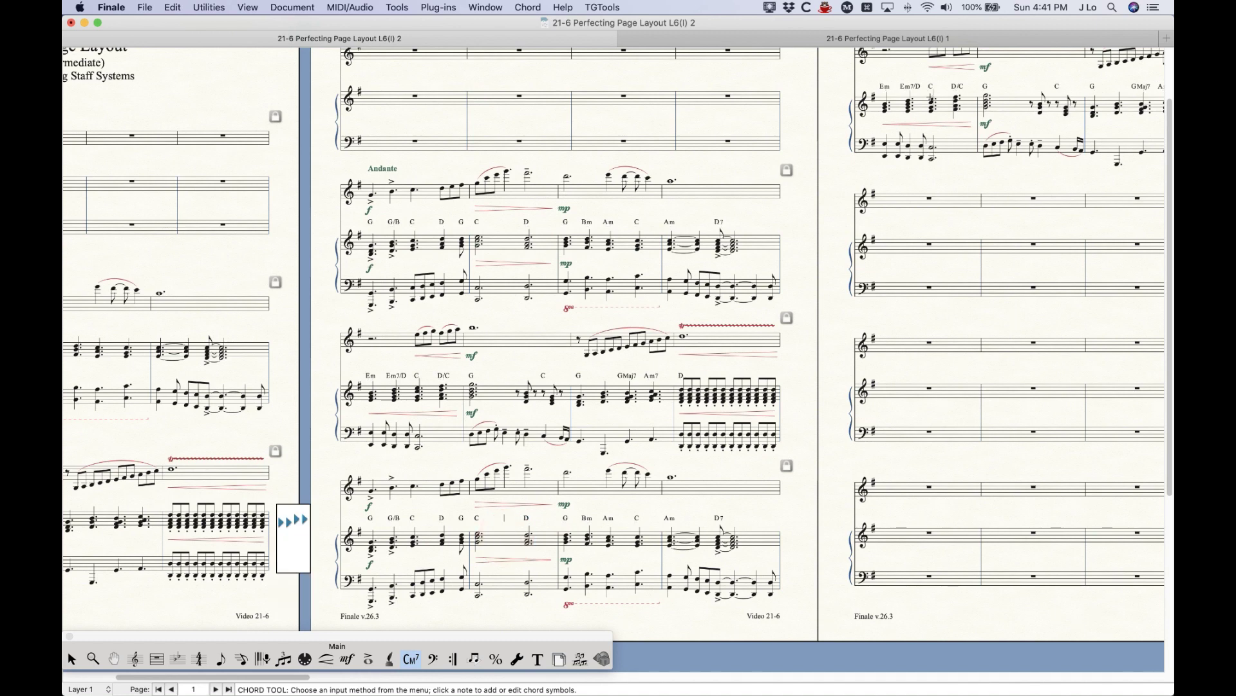
left_click(928, 102)
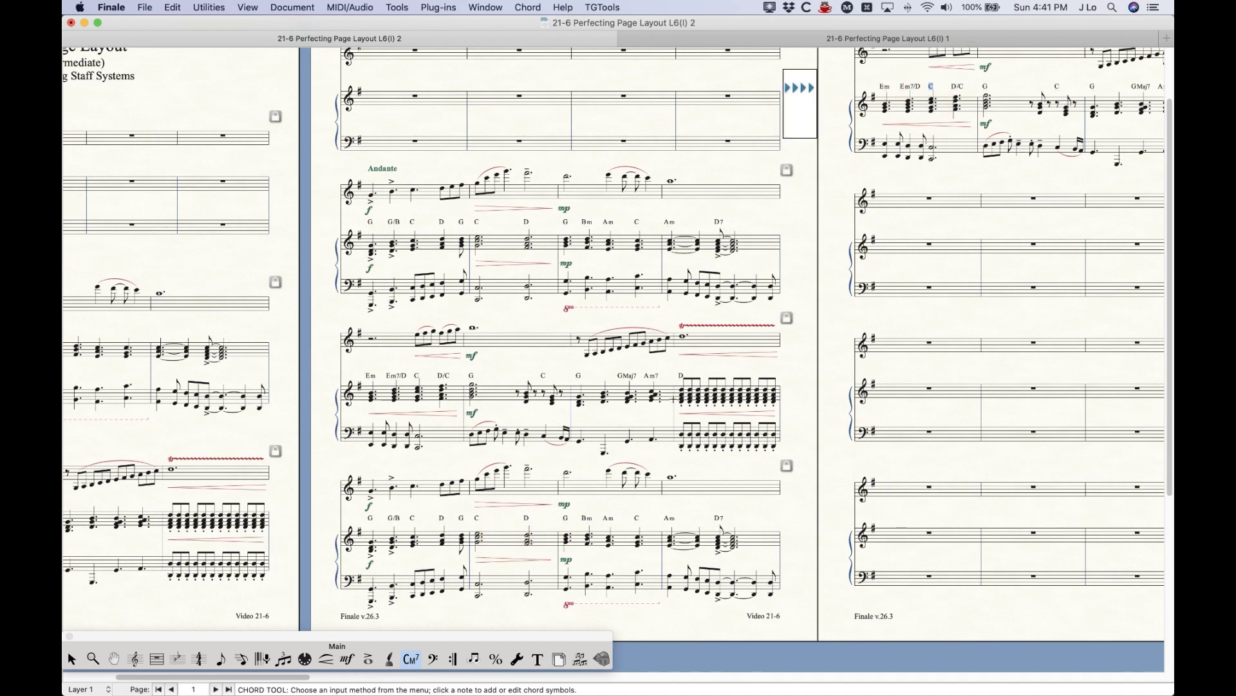
- Show all chord handles, check one chord's position, and return to the Selection tool
key("Escape")
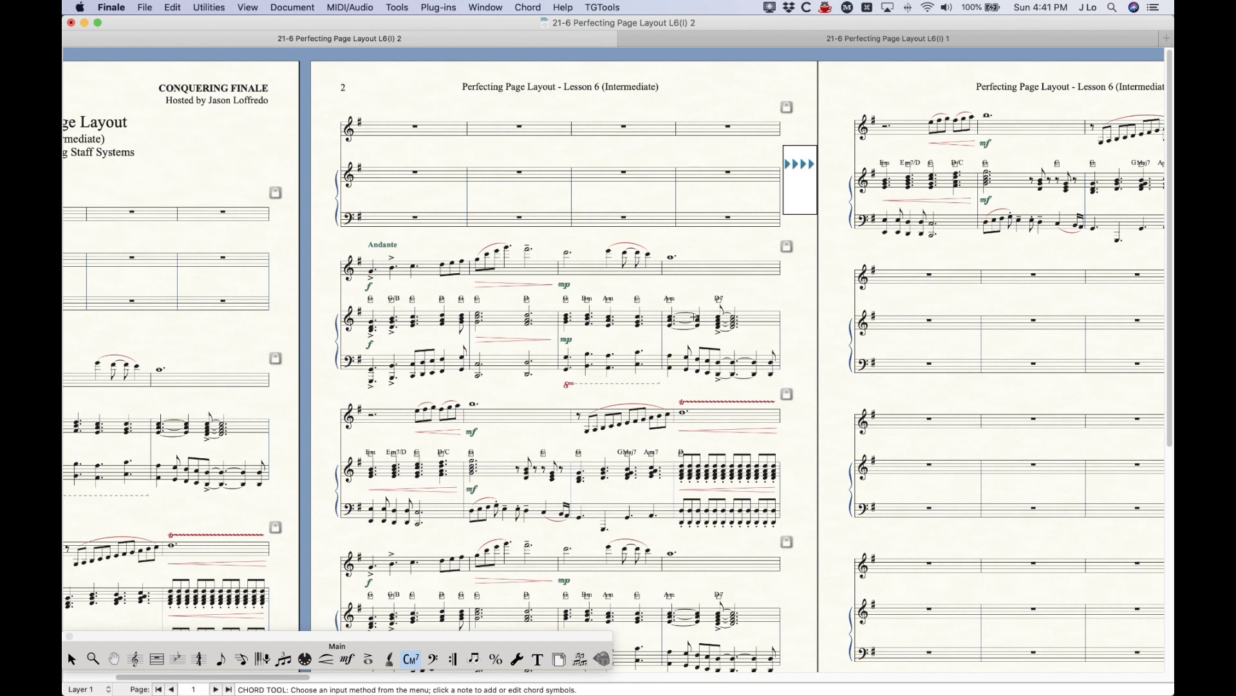
left_click(635, 318)
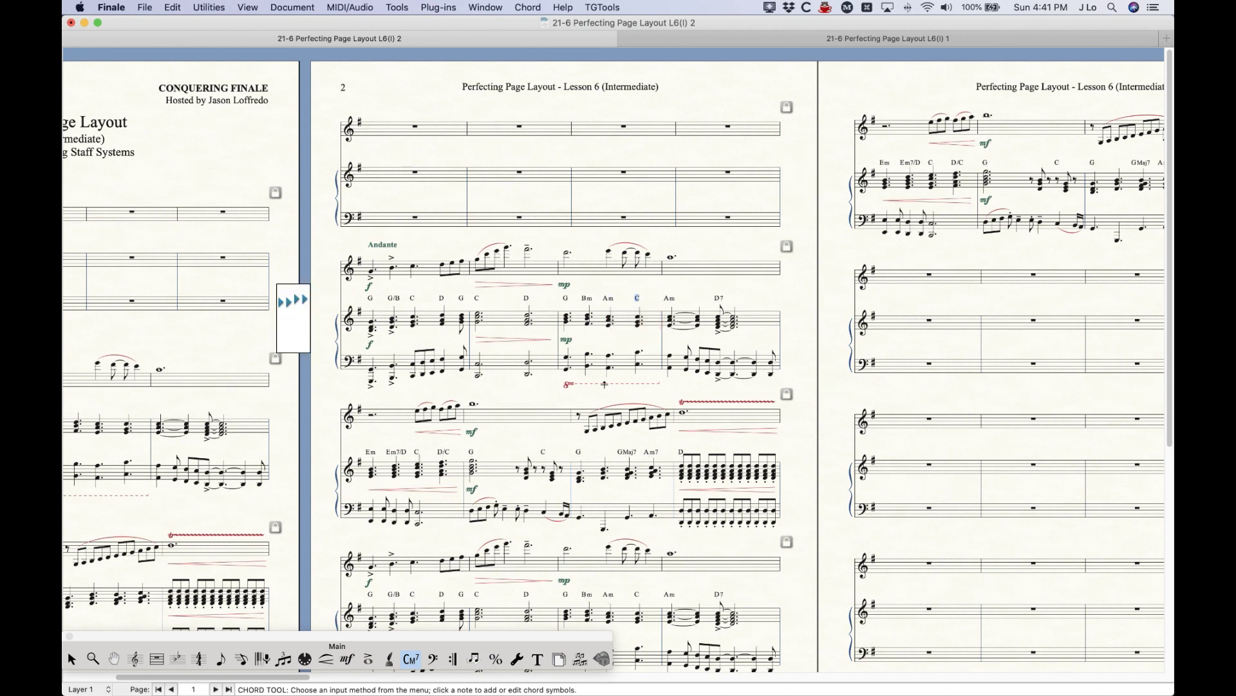
left_click(72, 659)
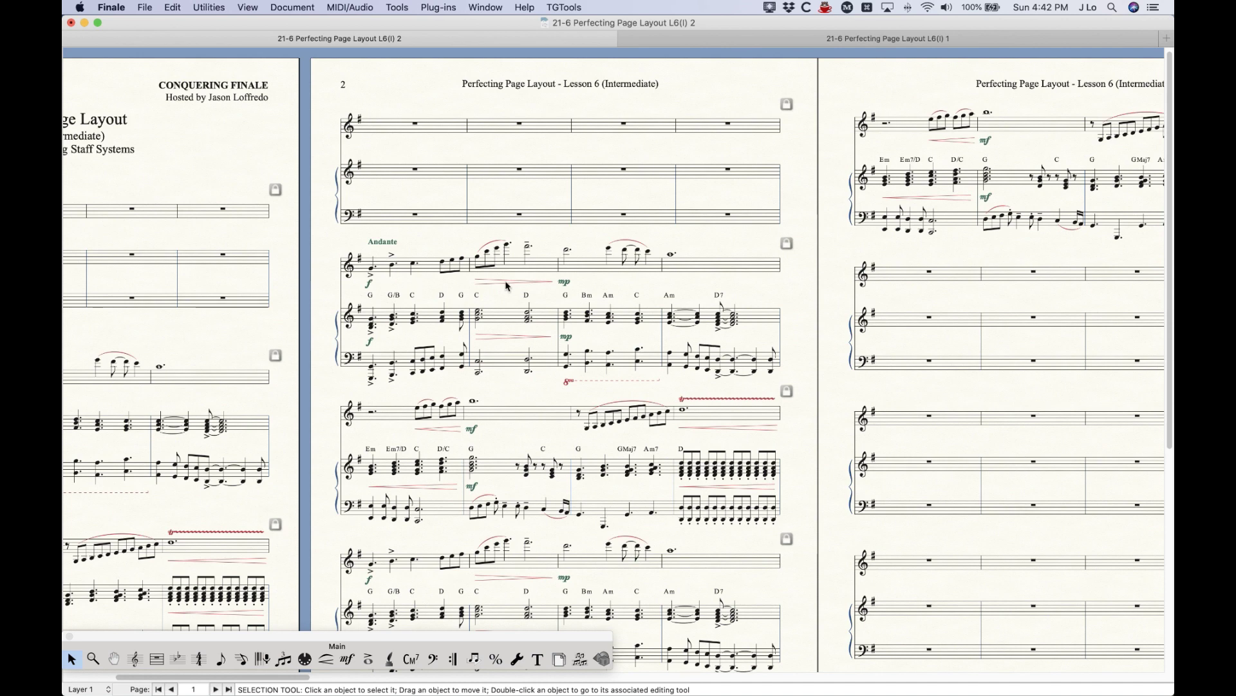
left_click(437, 8)
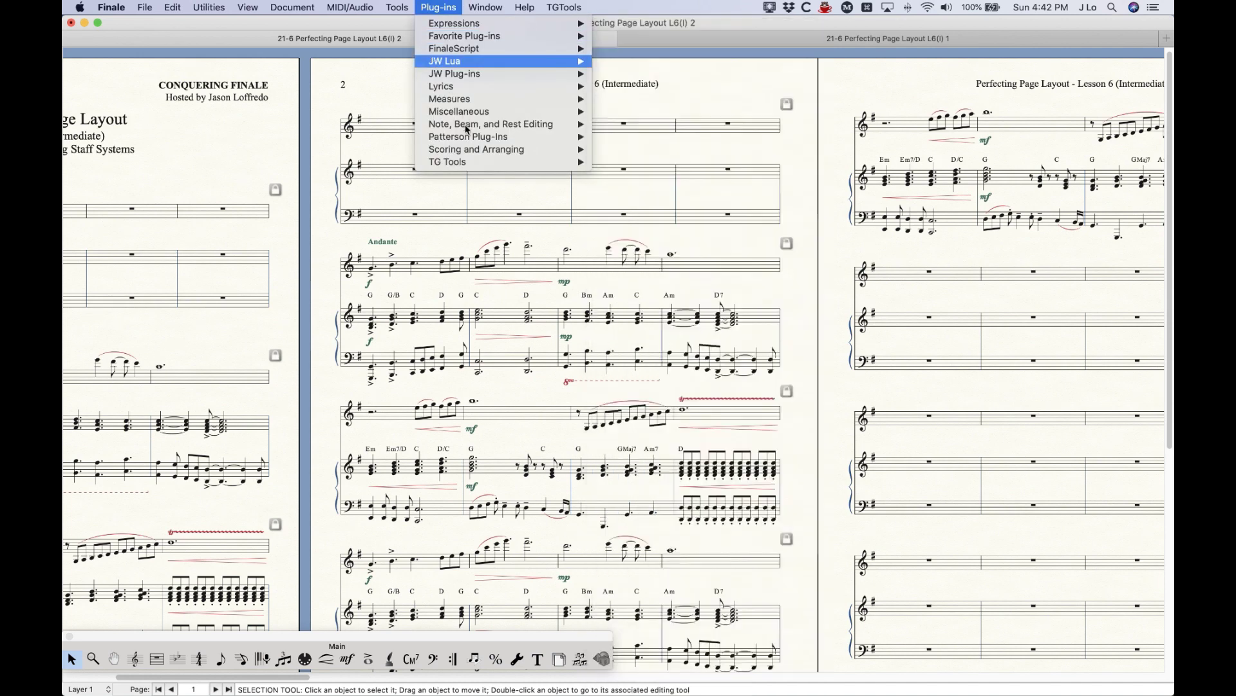
- Launch Copy System Baselines, move the dialog aside, and check Lyrics, Expressions and Chords
mouse_move(520, 140)
mouse_move(658, 142)
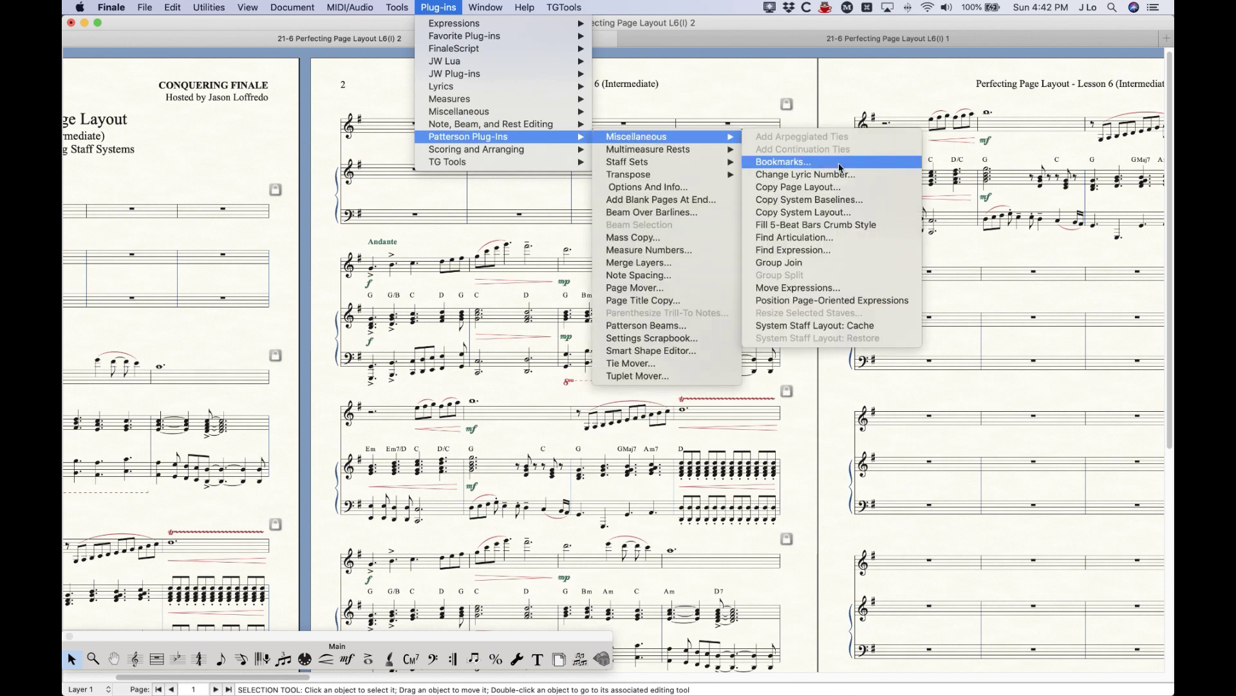
left_click(837, 201)
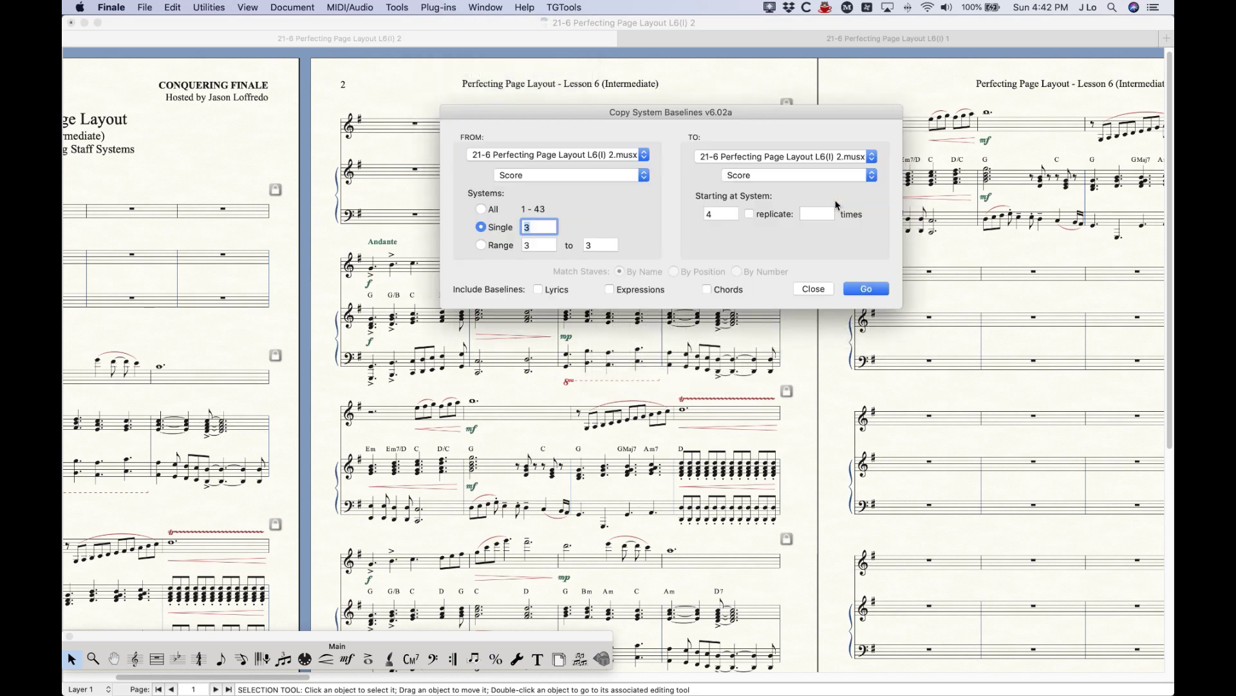
left_click_drag(591, 114, 656, 137)
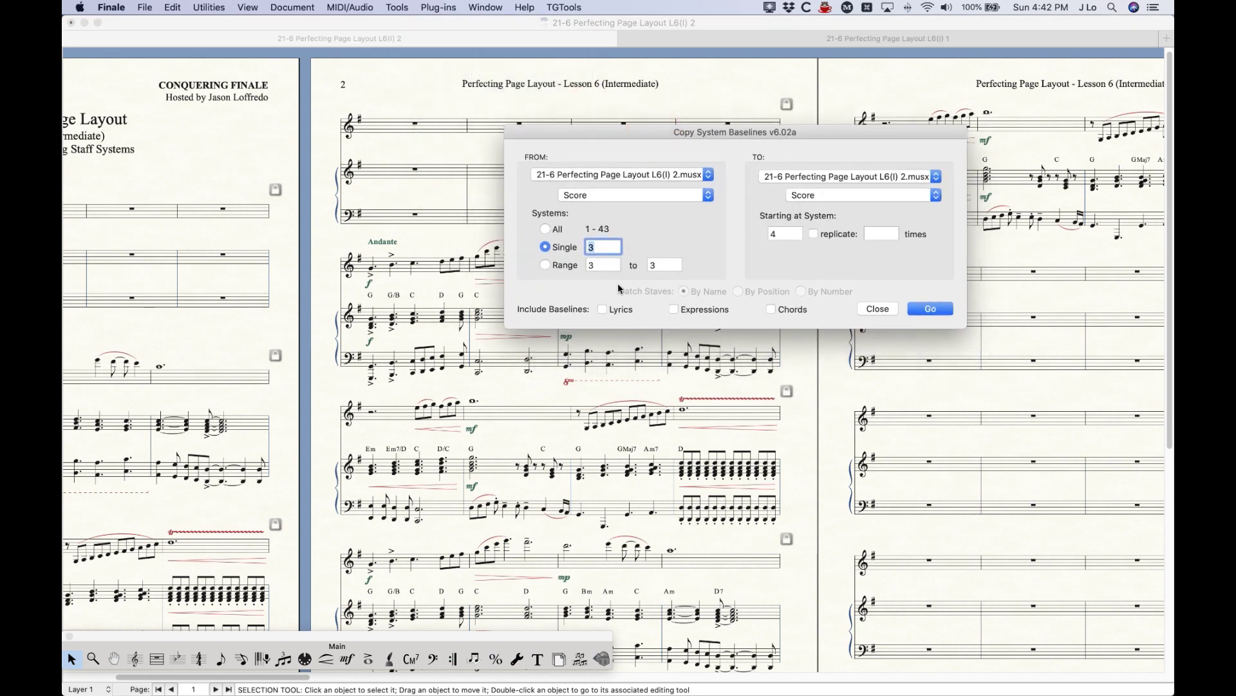
left_click(602, 309)
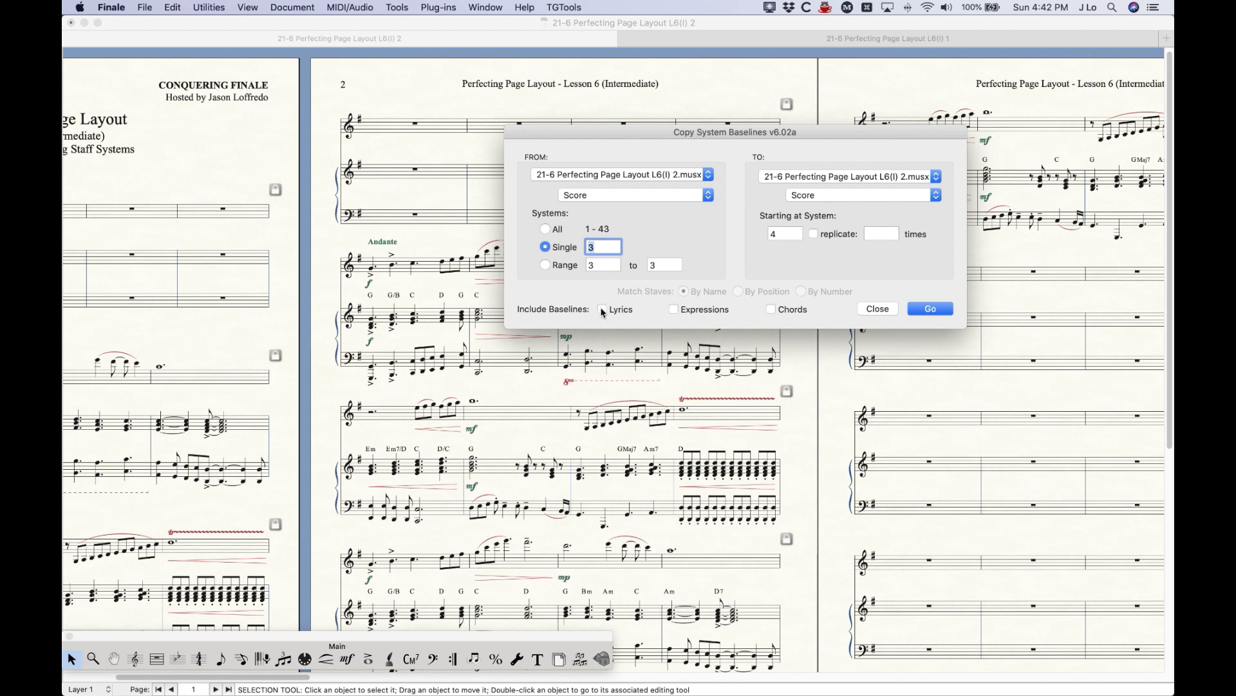
left_click(681, 311)
left_click(772, 310)
- Keep the current file and the full Score as the baseline source
left_click(619, 175)
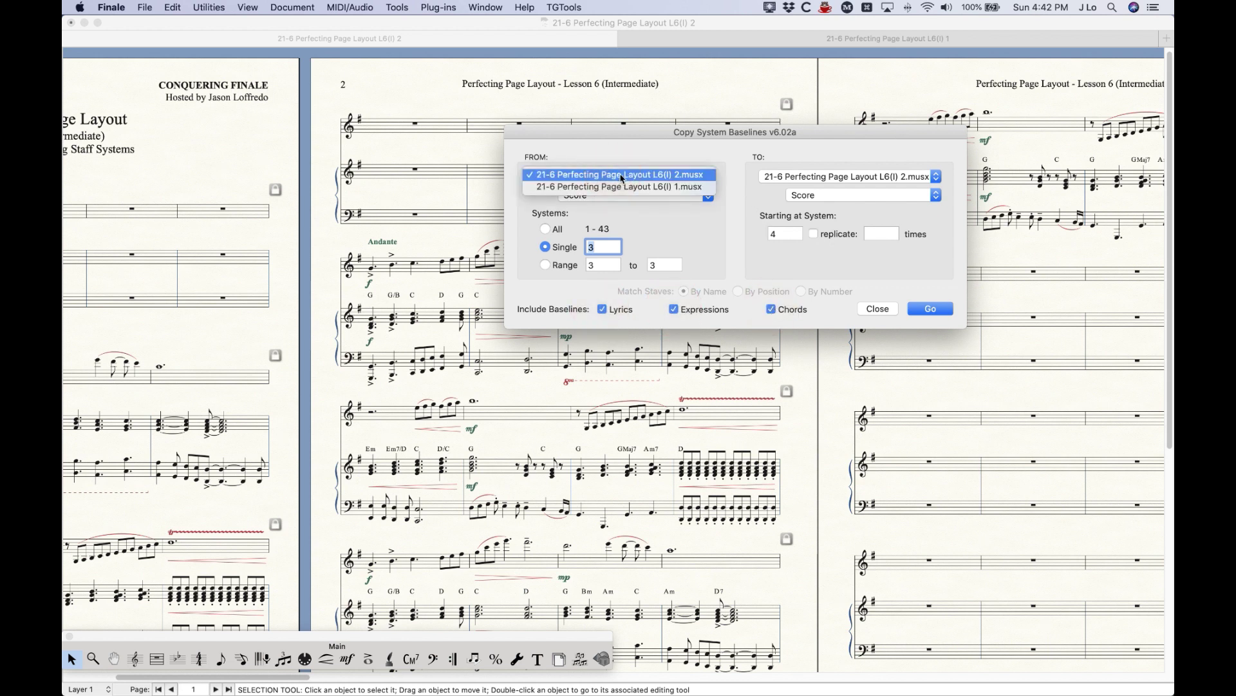
left_click(622, 175)
left_click(580, 195)
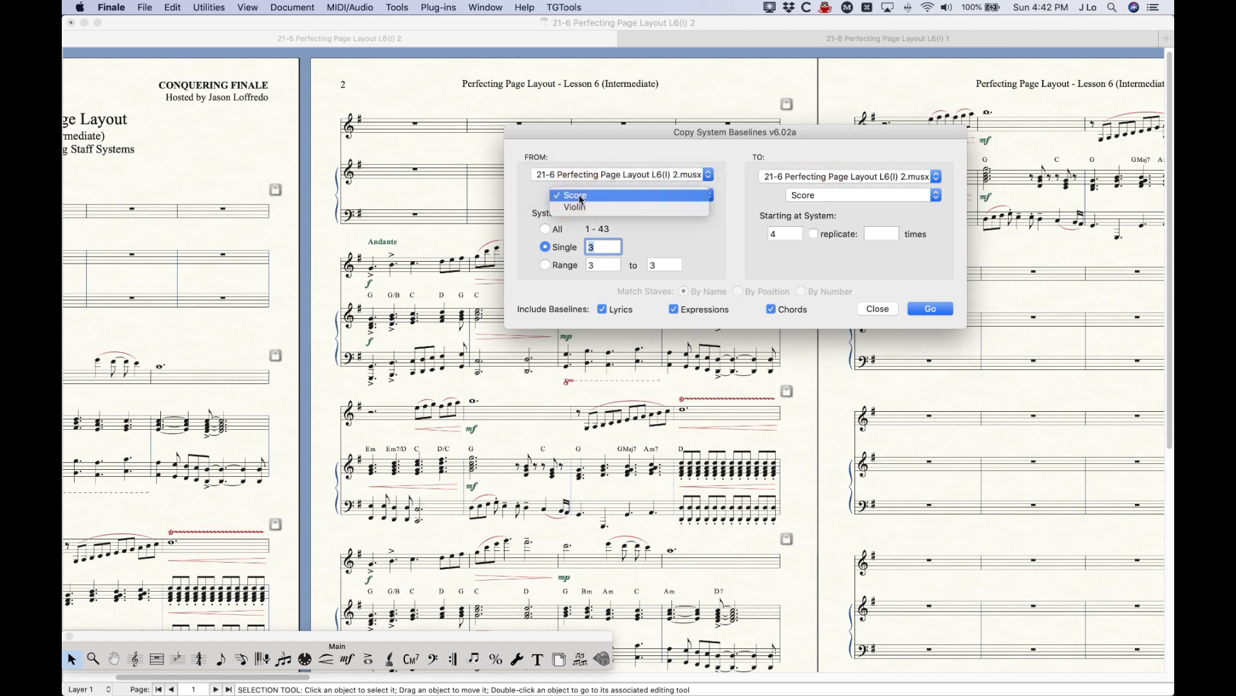
left_click(660, 202)
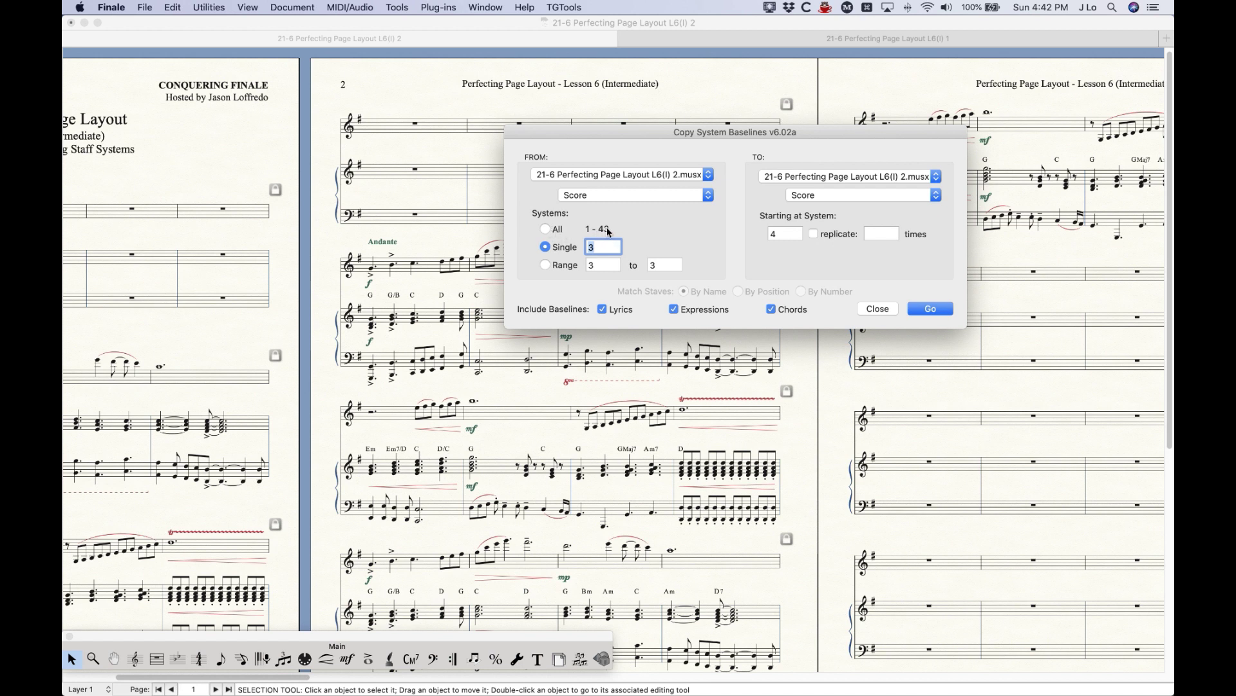
- Choose Range and enter systems 4 to 42 as the source
left_click(549, 230)
left_click(545, 246)
left_click(545, 266)
left_click(550, 266)
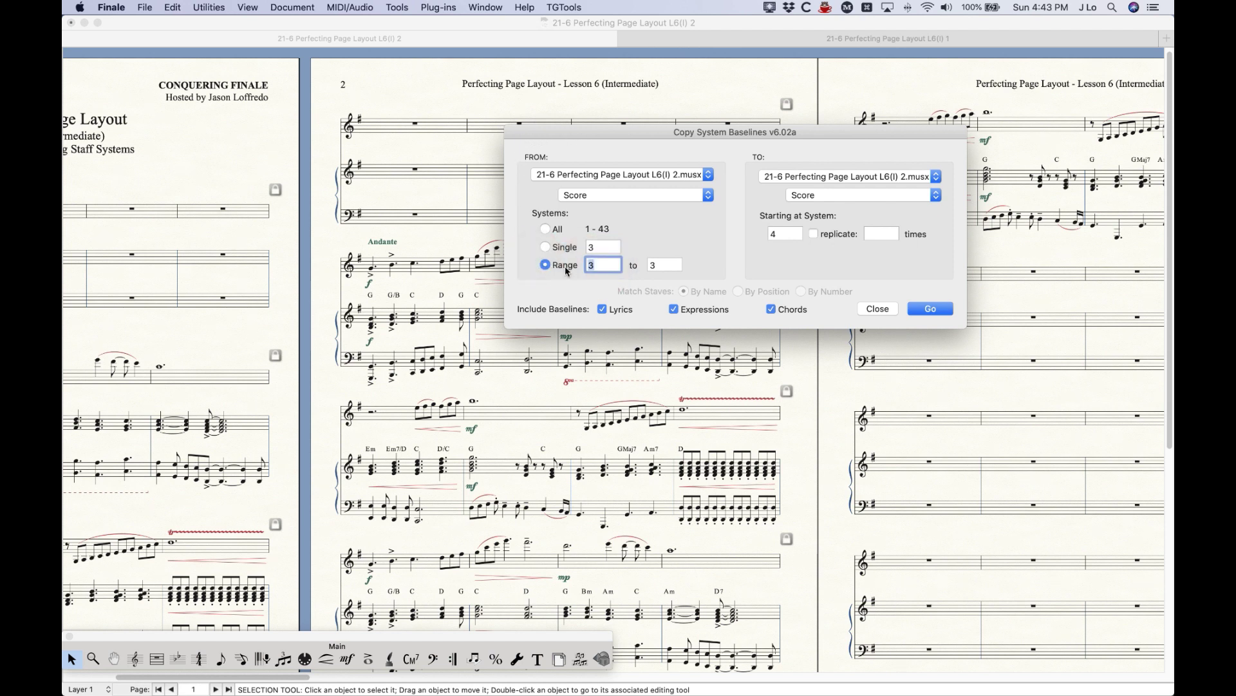
type("4")
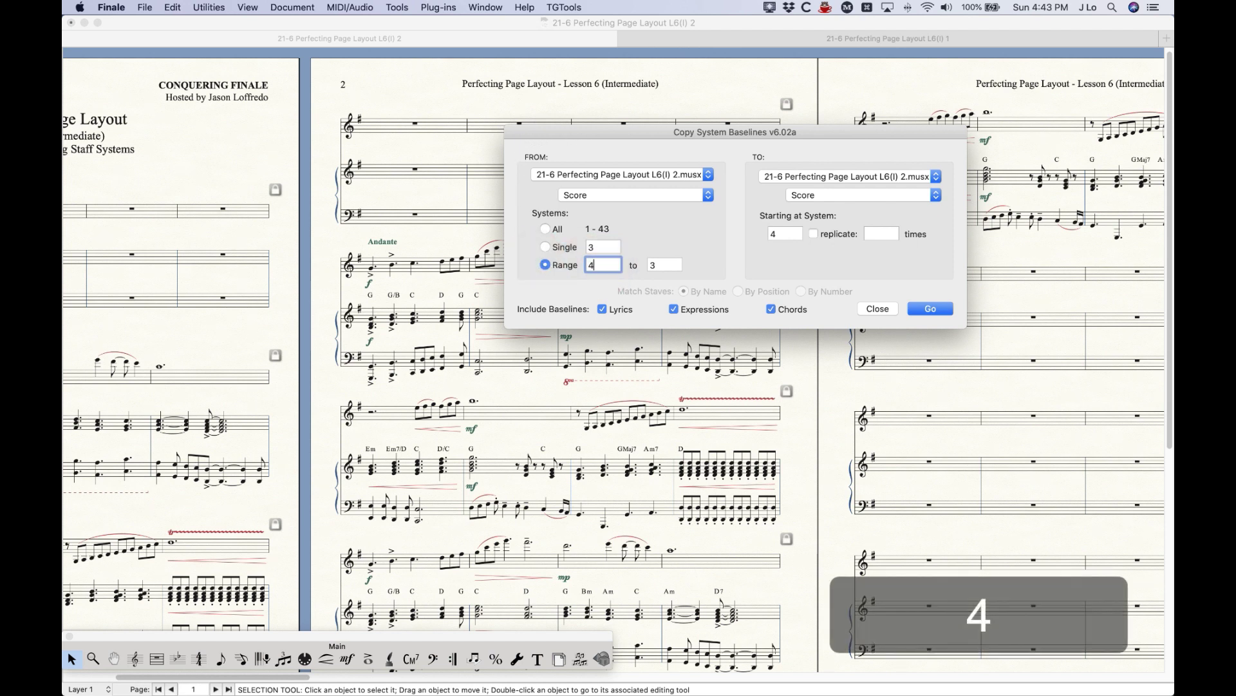
left_click(667, 265)
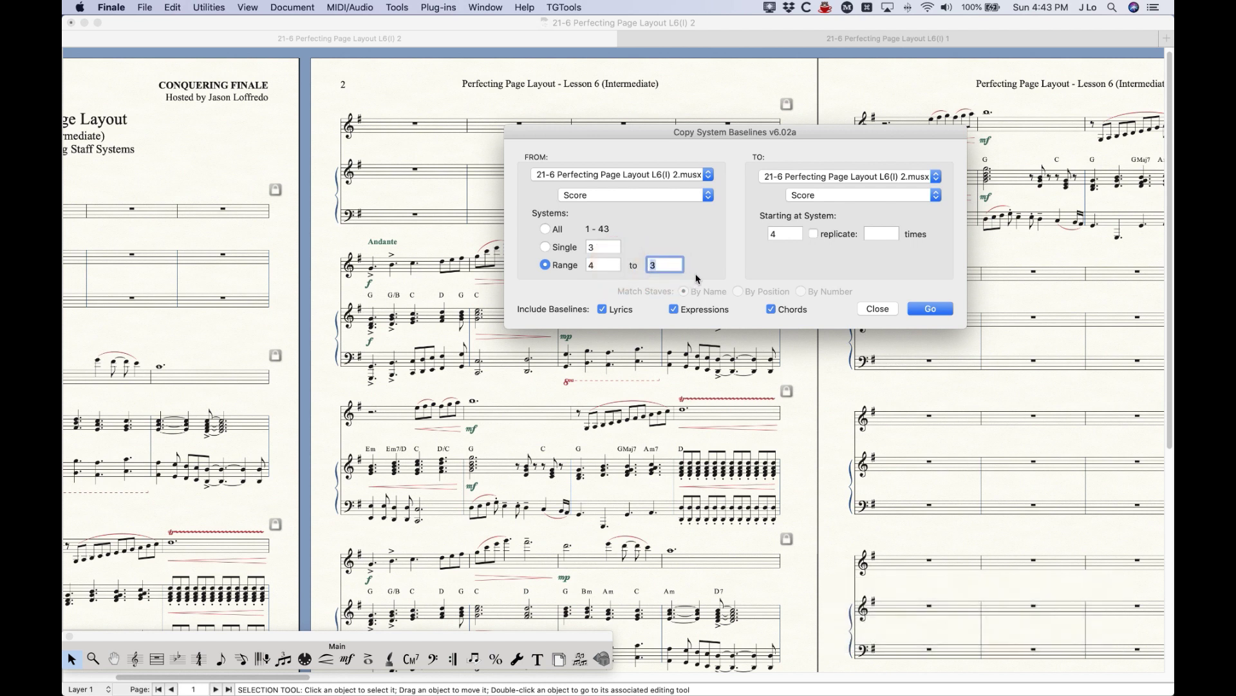
type("42")
- Set Starting at System to 5, run the baseline copy, and close the plug-in
left_click(783, 234)
type("5")
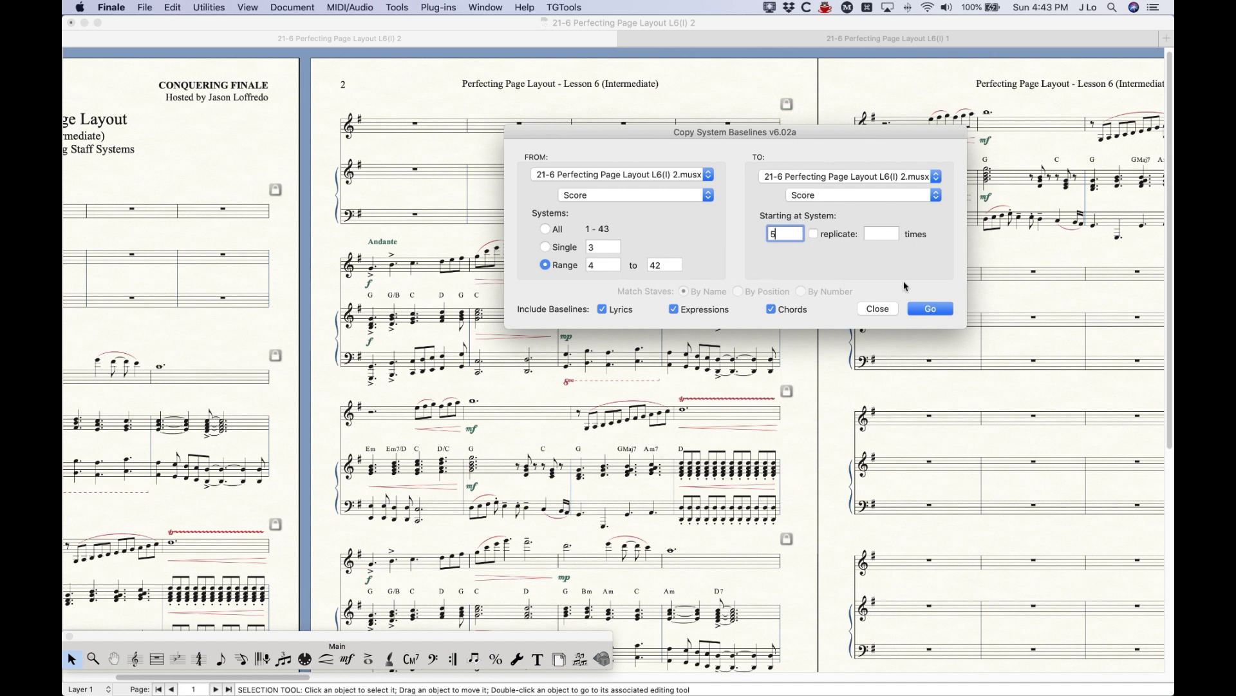
left_click(932, 308)
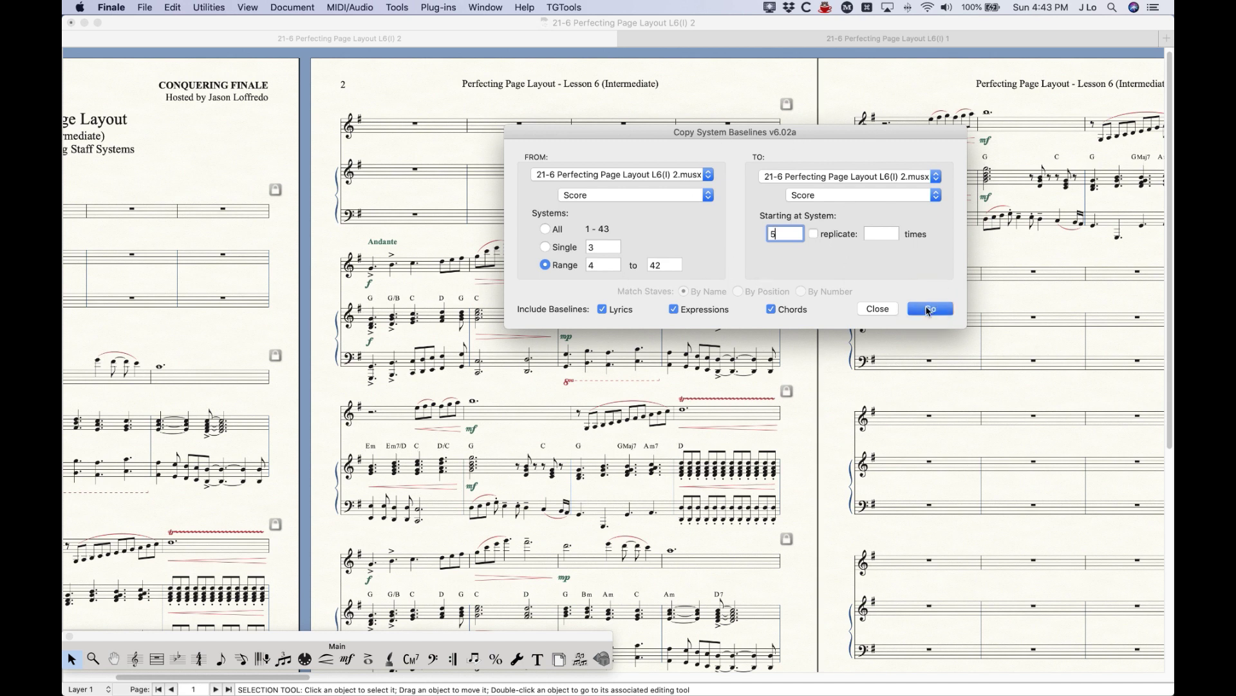
left_click(886, 309)
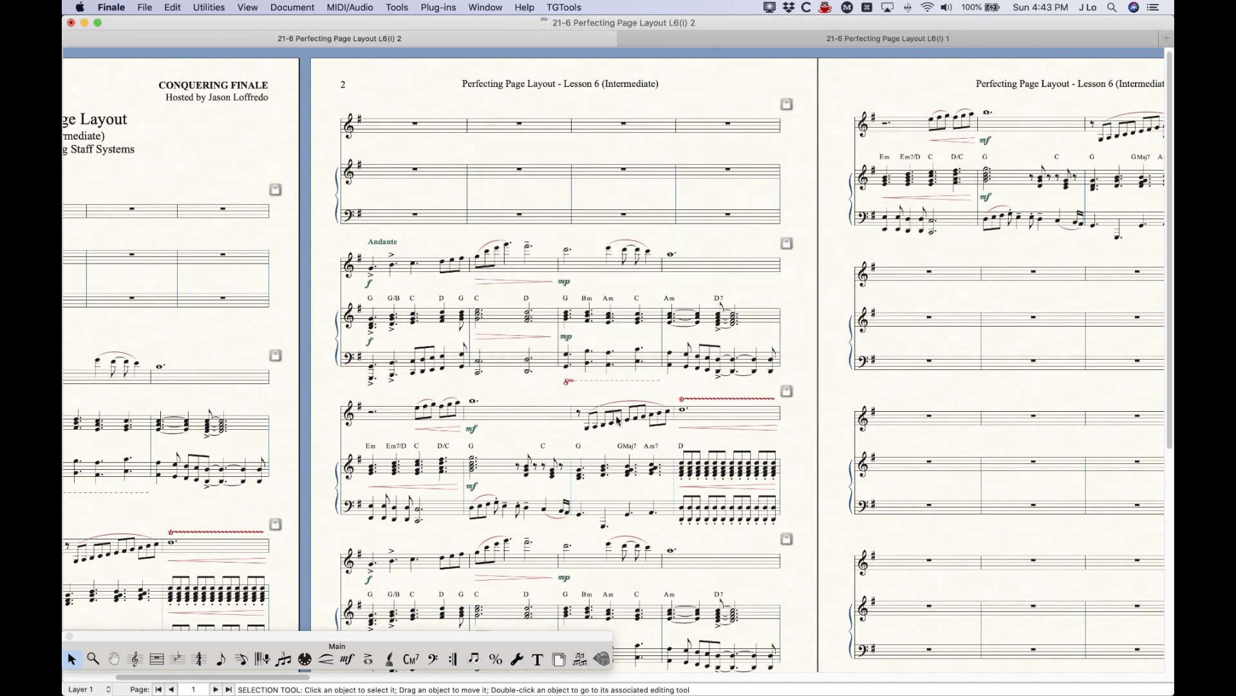
left_click(410, 663)
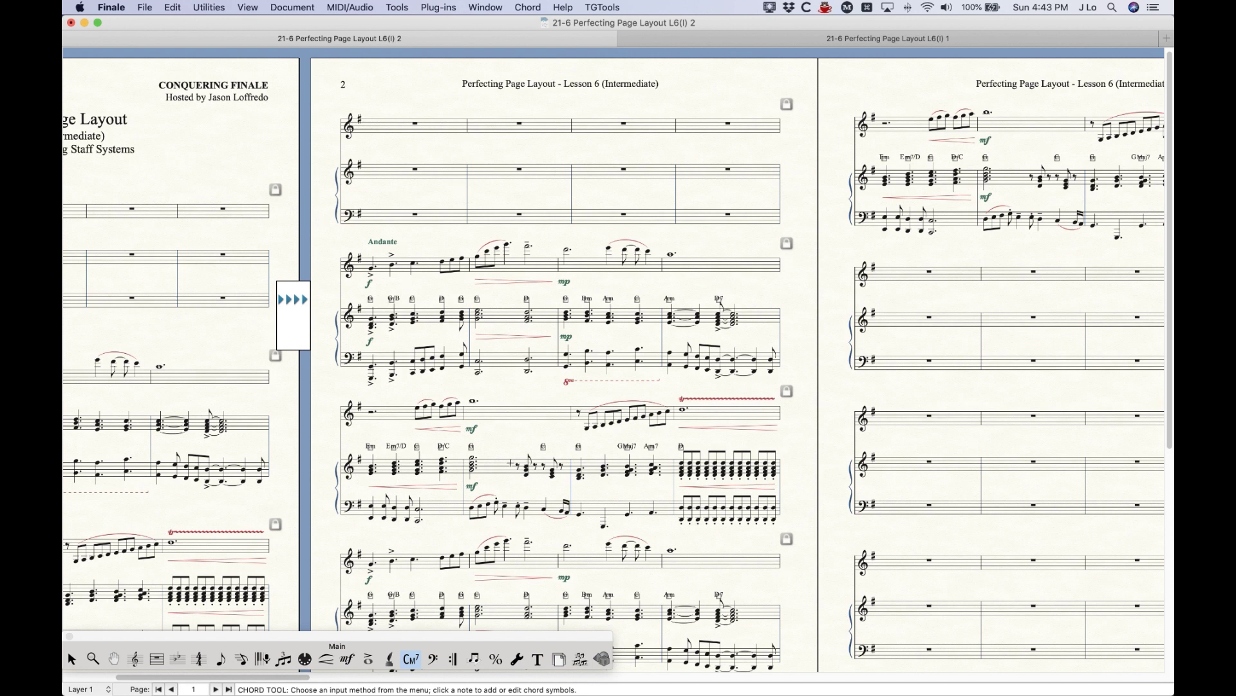
left_click(504, 465)
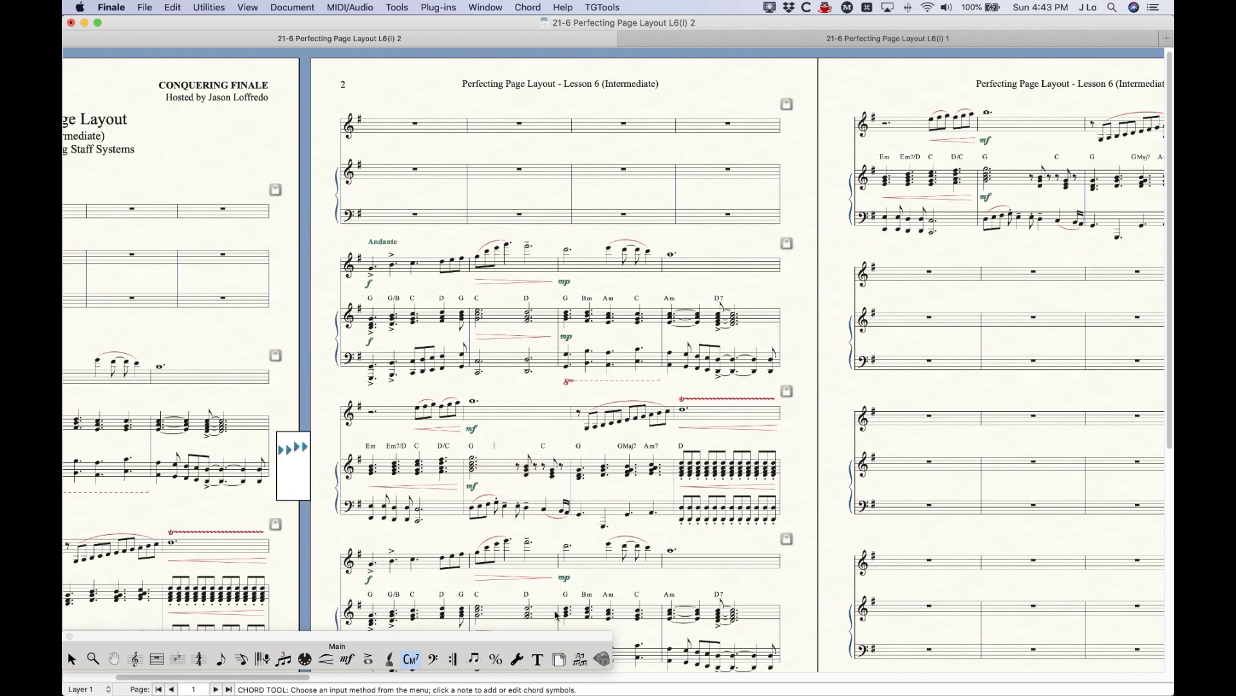
left_click(545, 611)
left_click(968, 178)
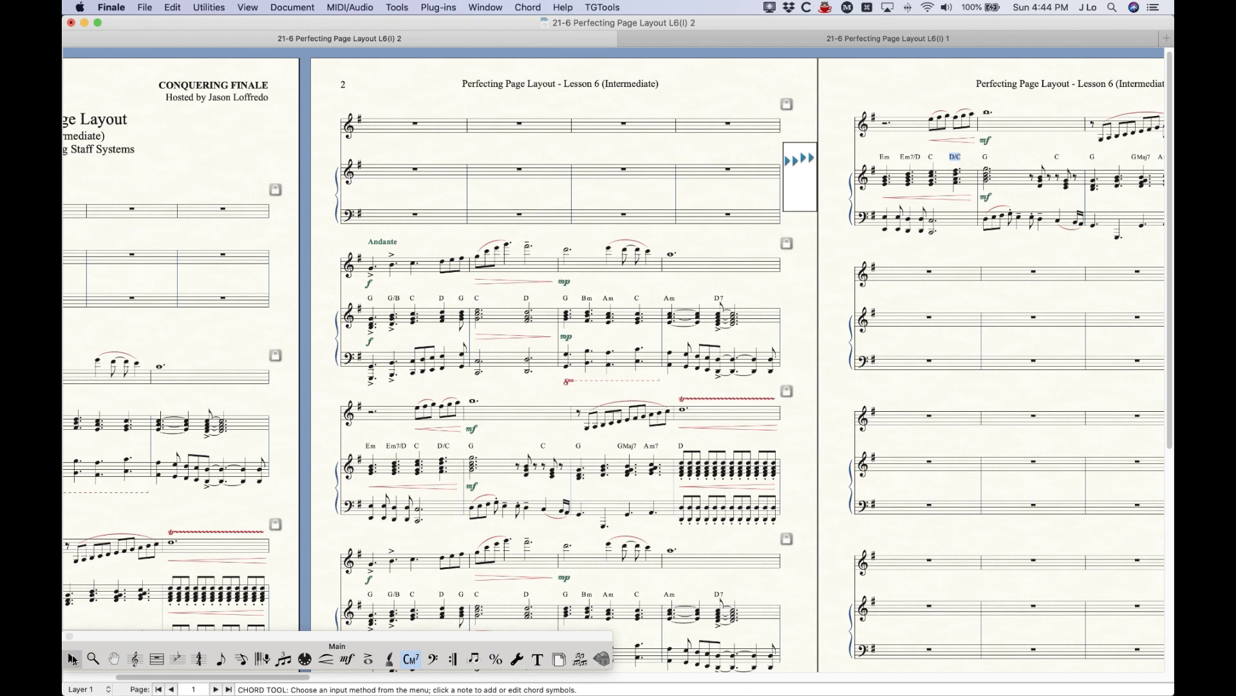
left_click(71, 658)
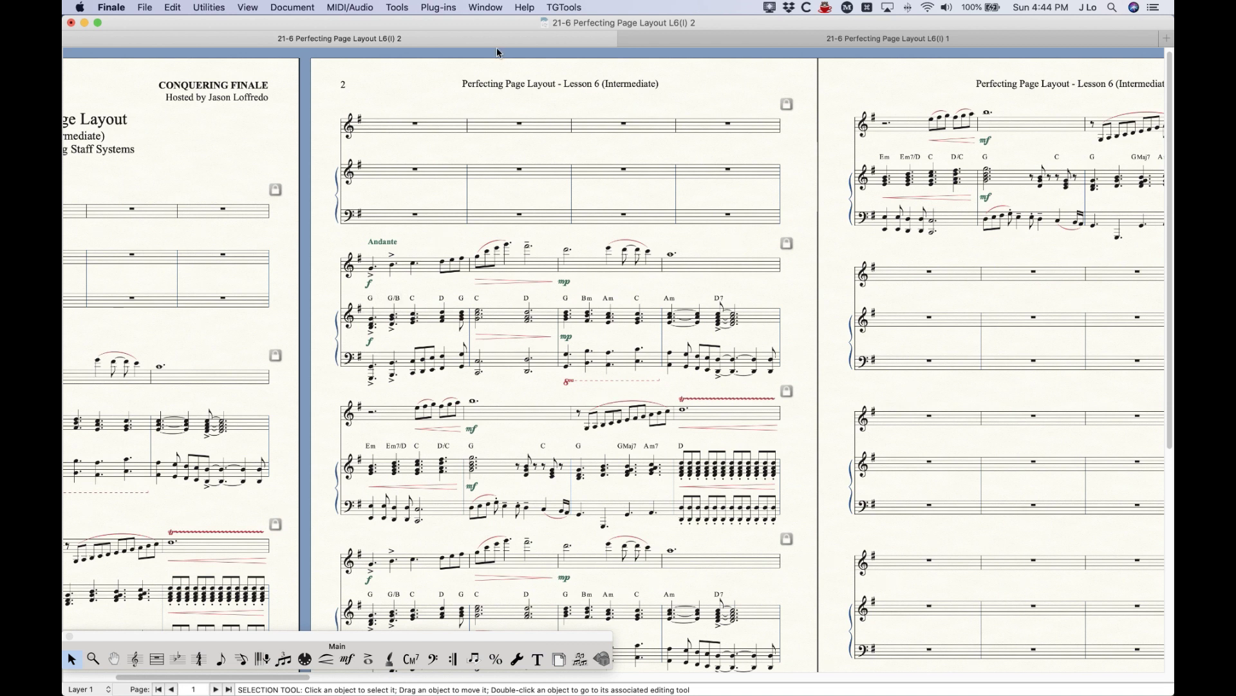
- Look through the Patterson Miscellaneous plug-ins without running one, then scroll to page 1
left_click(439, 7)
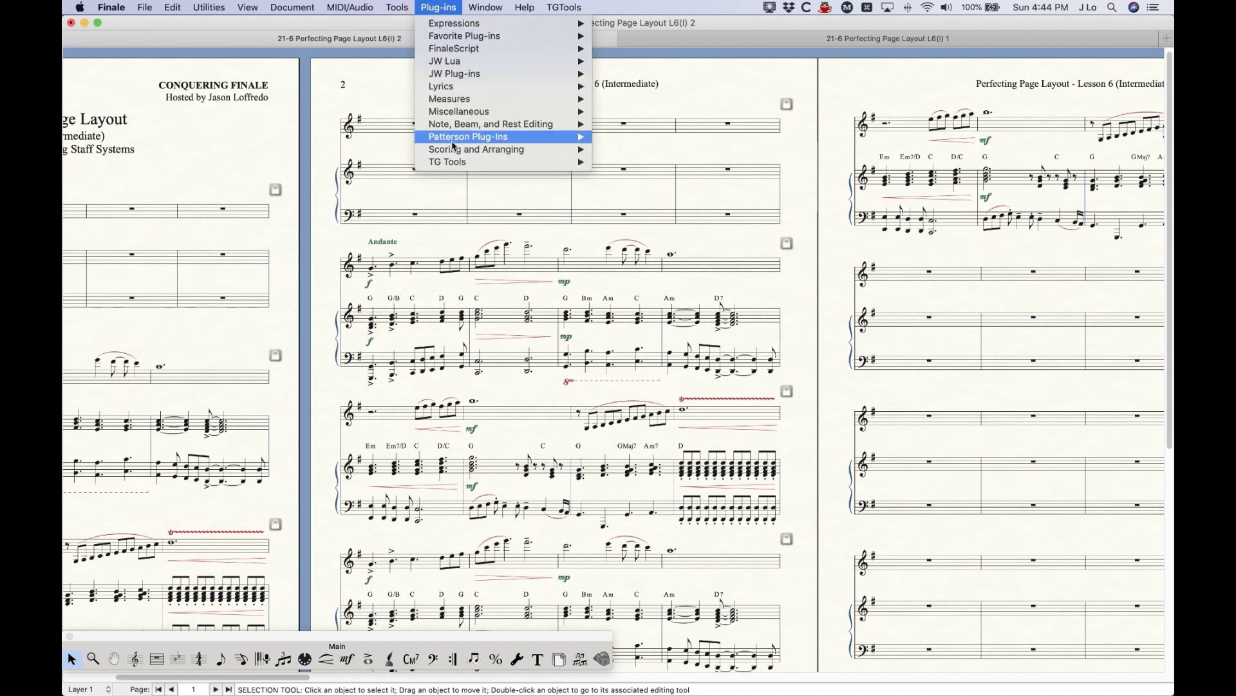
mouse_move(454, 147)
mouse_move(670, 140)
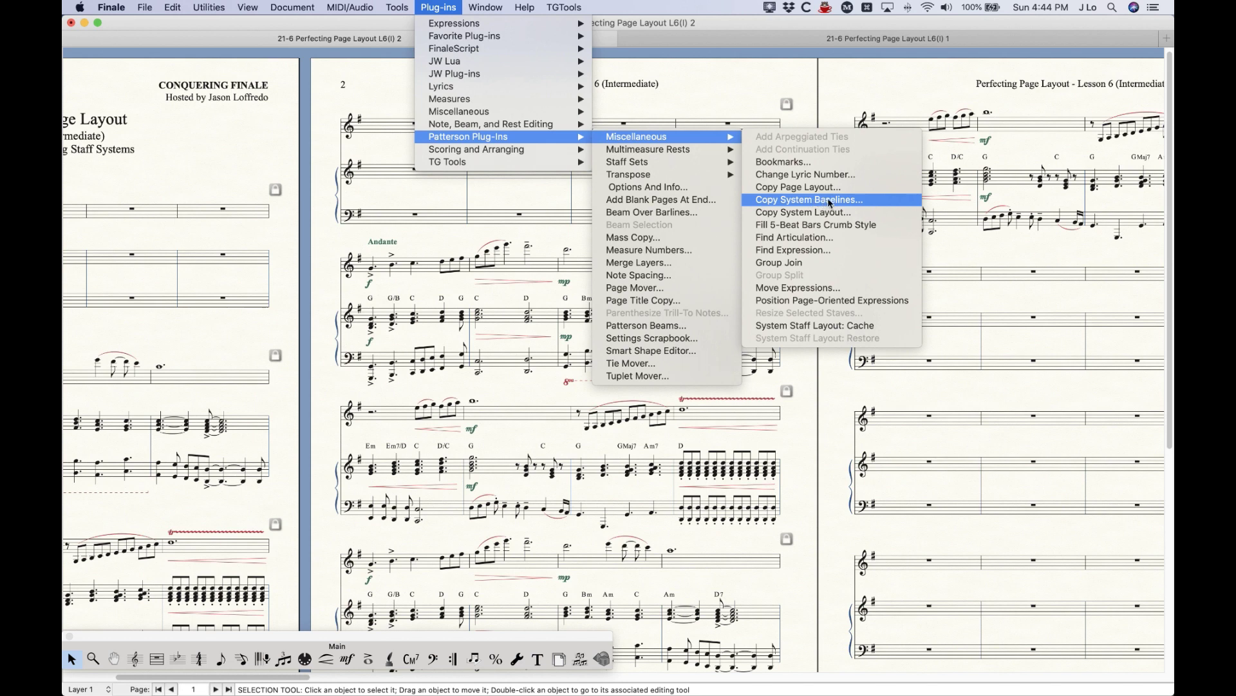
left_click(444, 5)
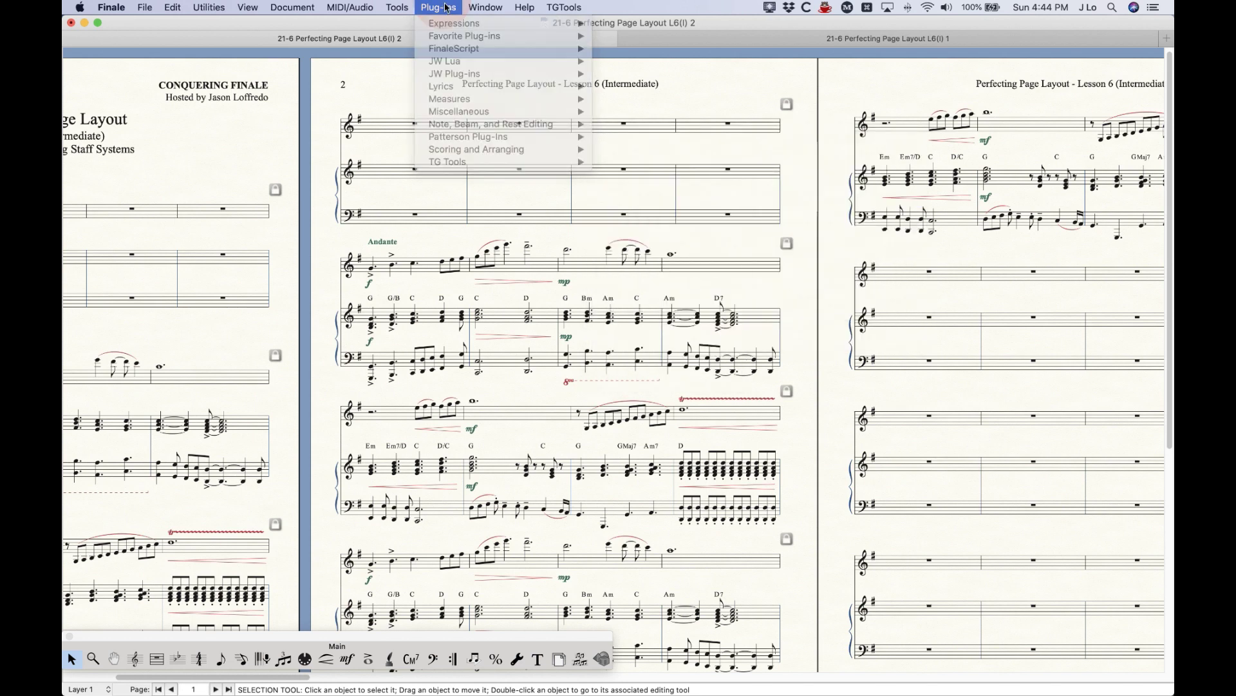
scroll(668, 253, "left", 4)
scroll(667, 252, "left", 4)
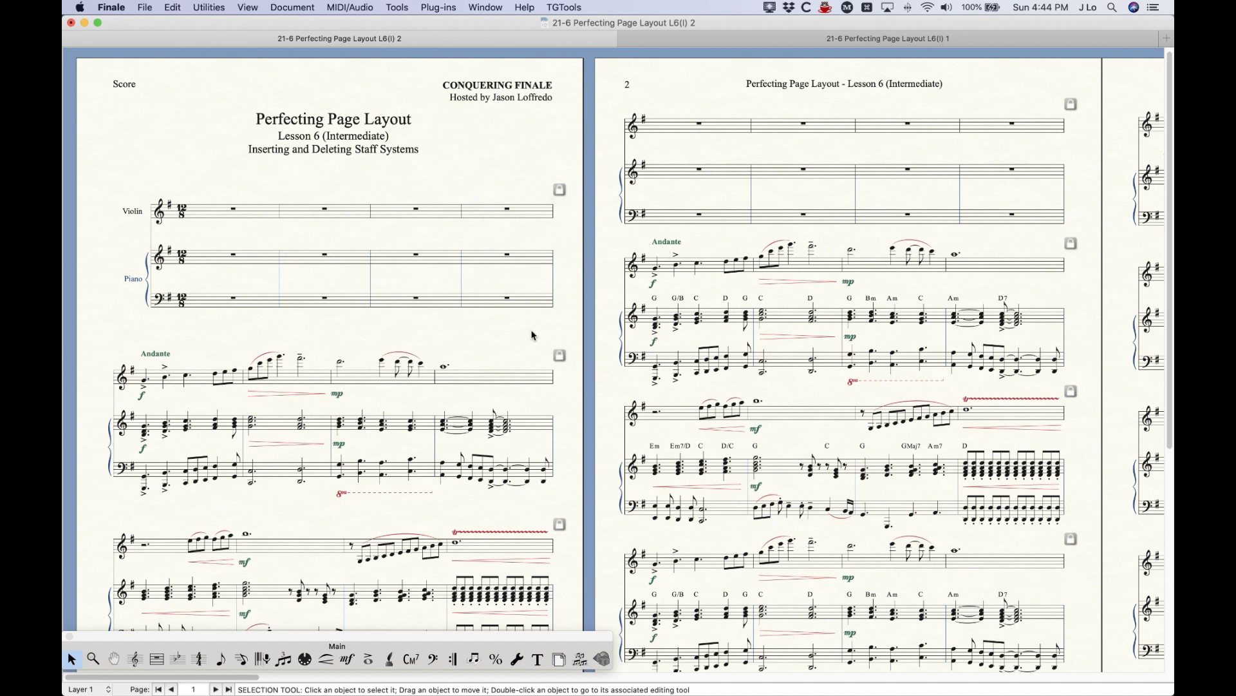
- Glance at the Page Layout menu, return to the Selection tool, and zoom out to whole pages
left_click(559, 658)
left_click(526, 6)
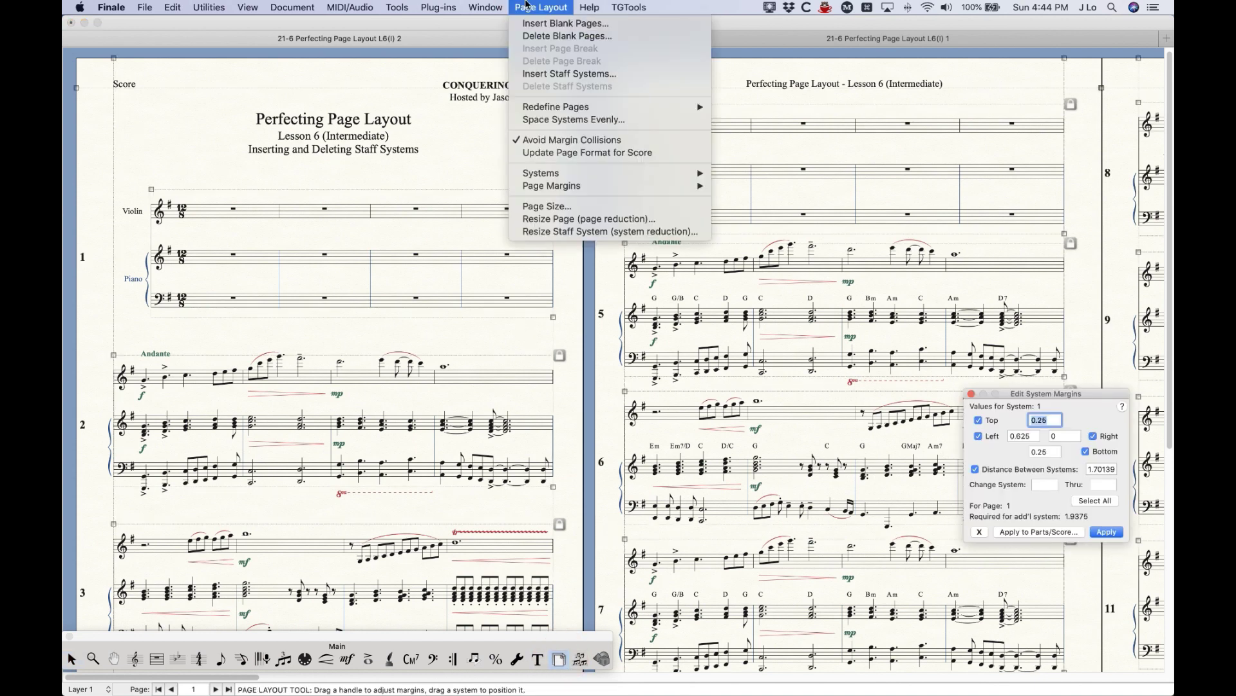
left_click(525, 6)
left_click(71, 658)
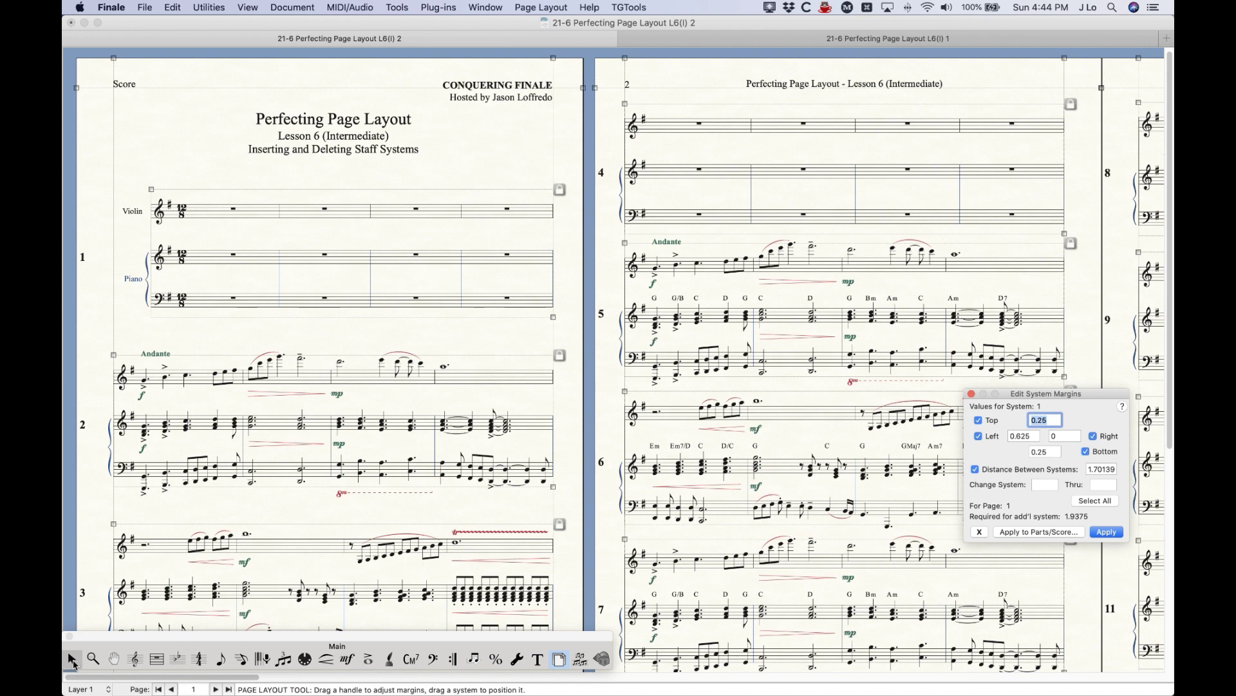
key("super+minus")
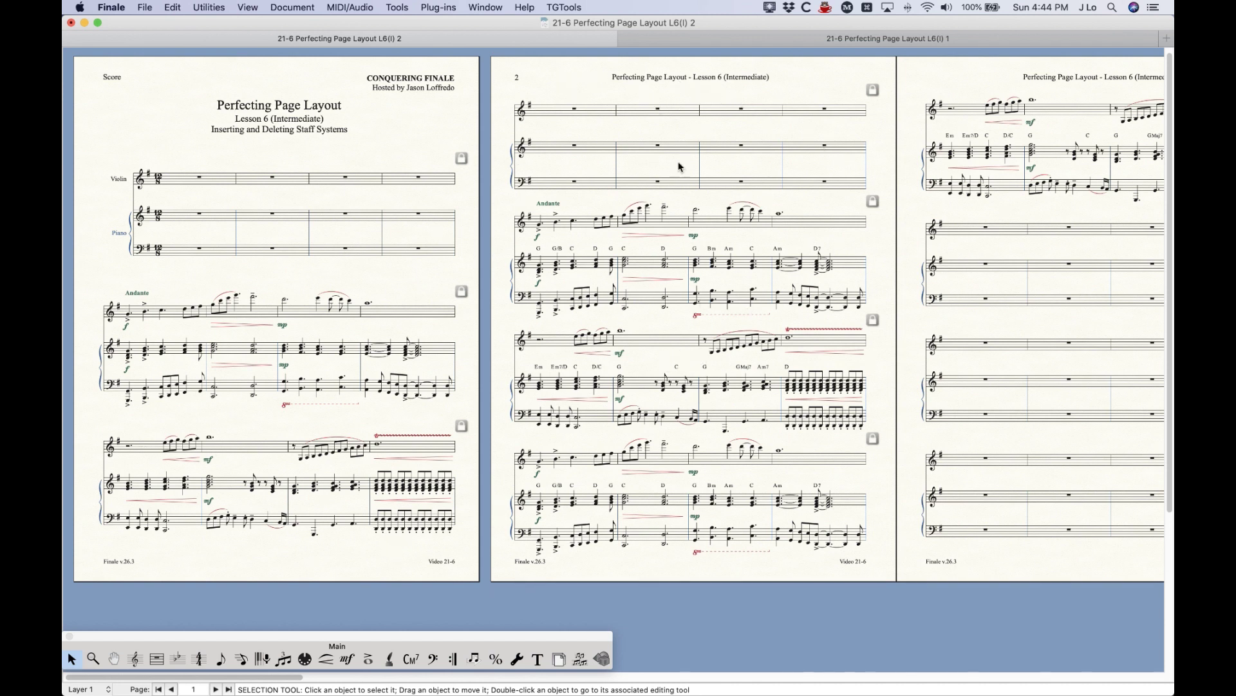
left_click(604, 115)
right_click(599, 111)
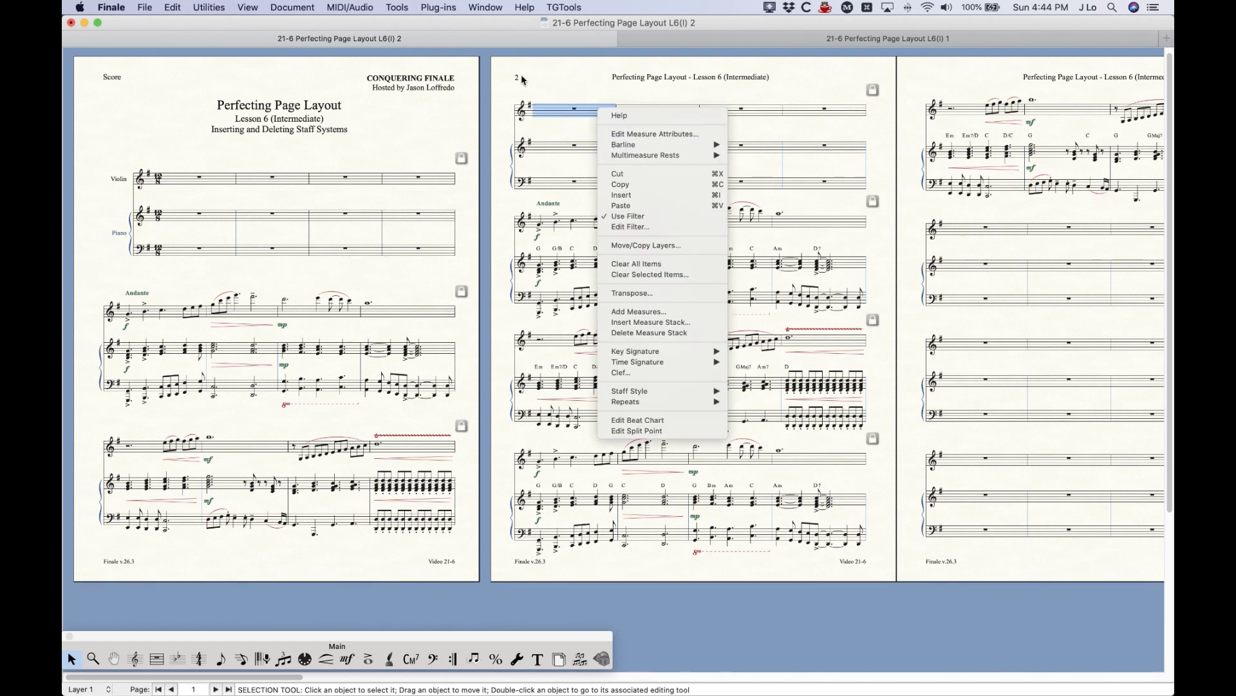
left_click(565, 82)
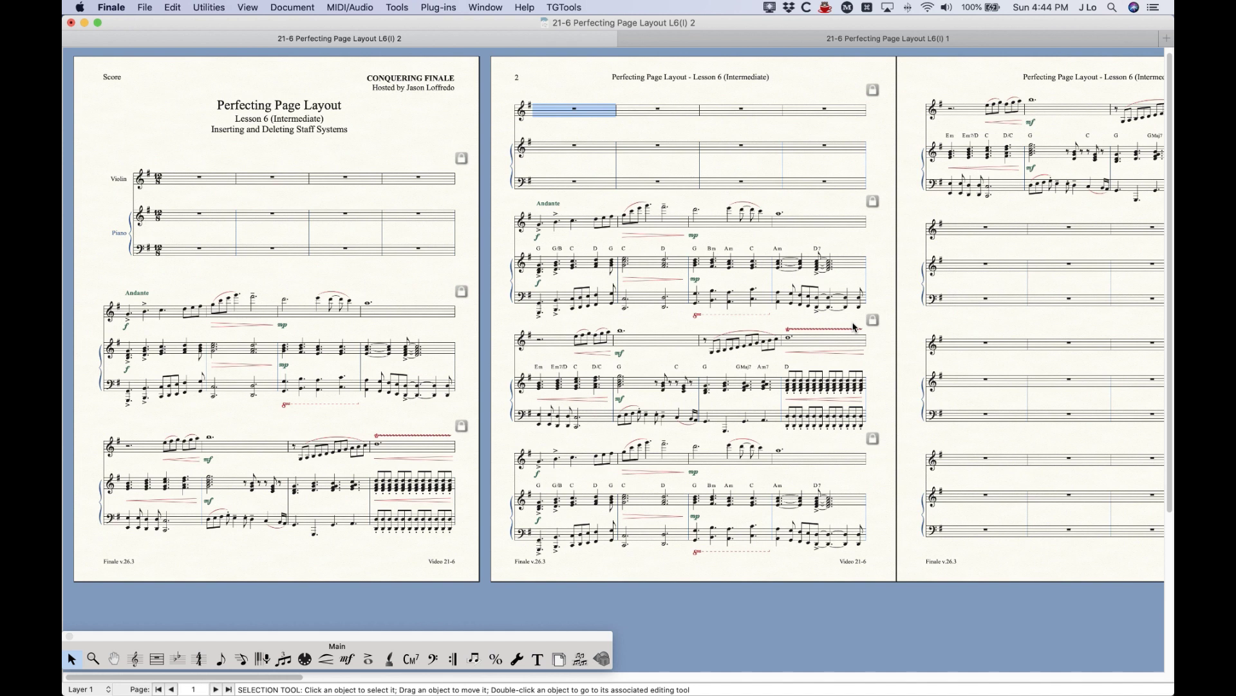
left_click(244, 145)
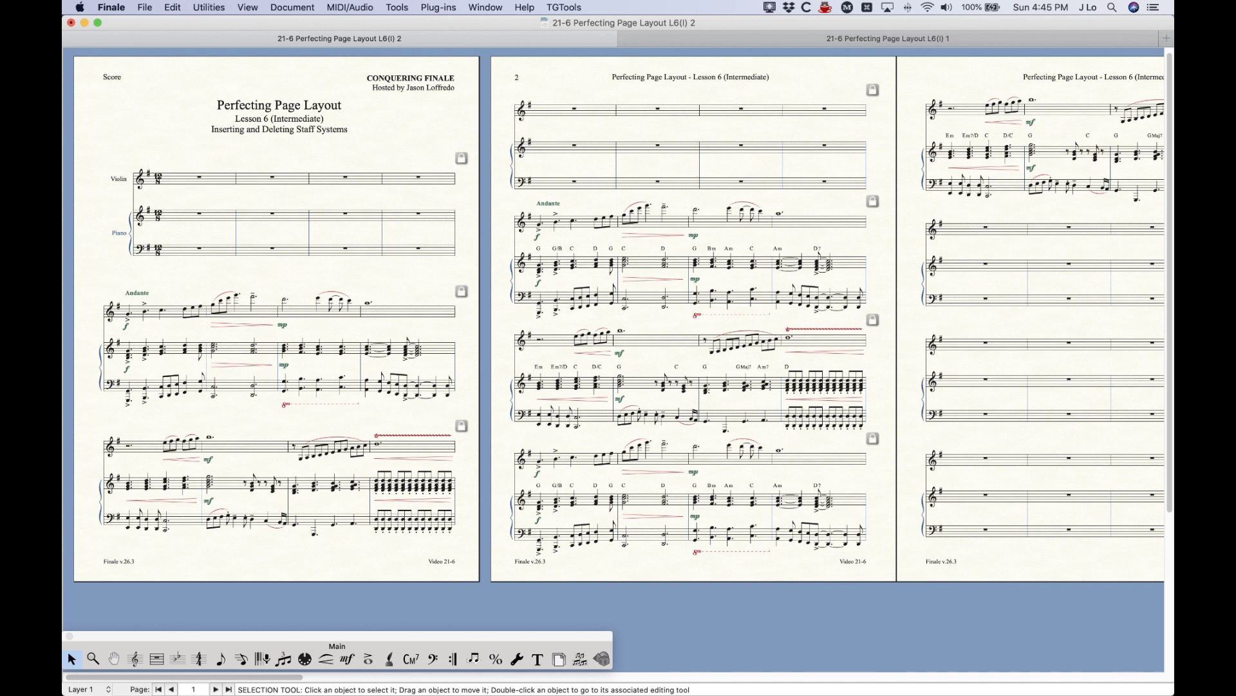